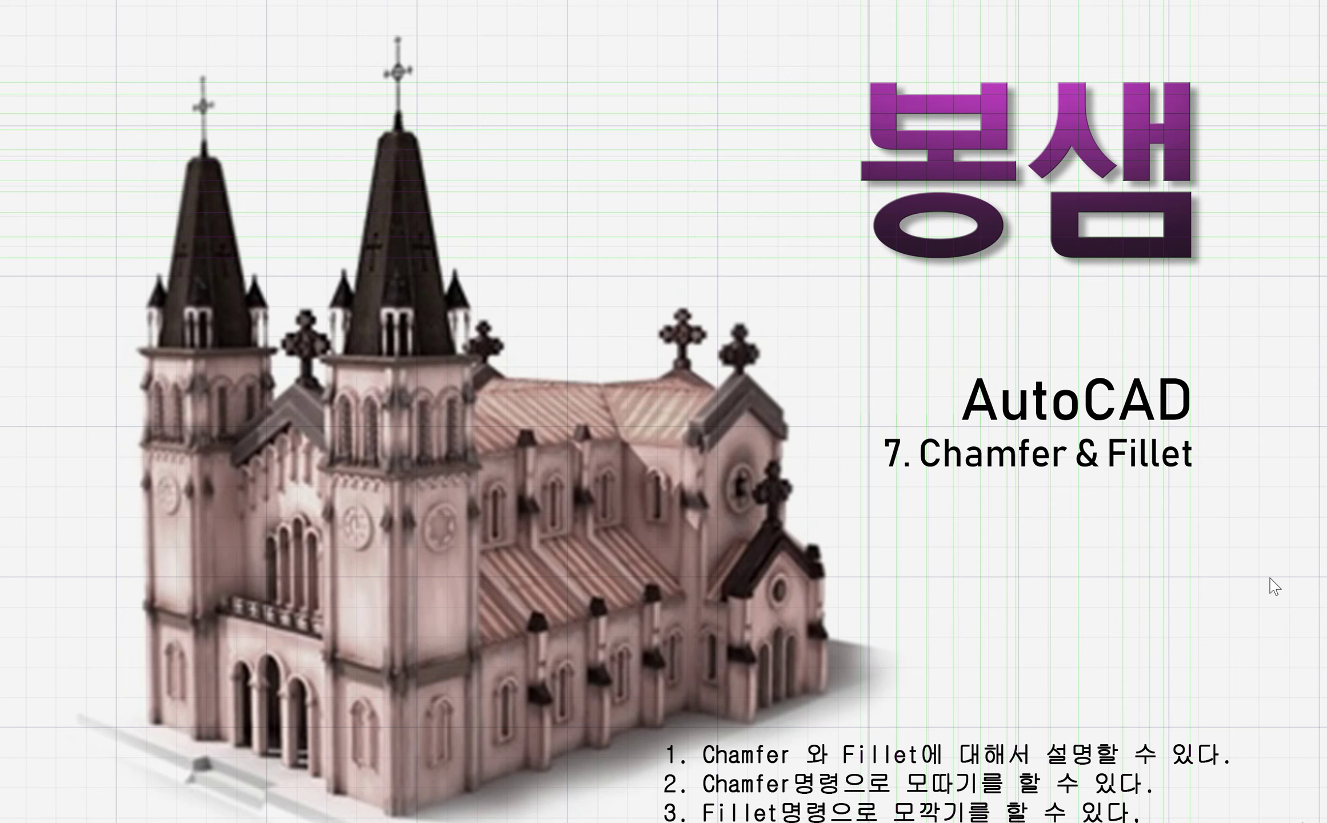
# Step: Switch from the title image to the AutoCAD drawing window
pyautogui.hotkey('alt', 'Tab')
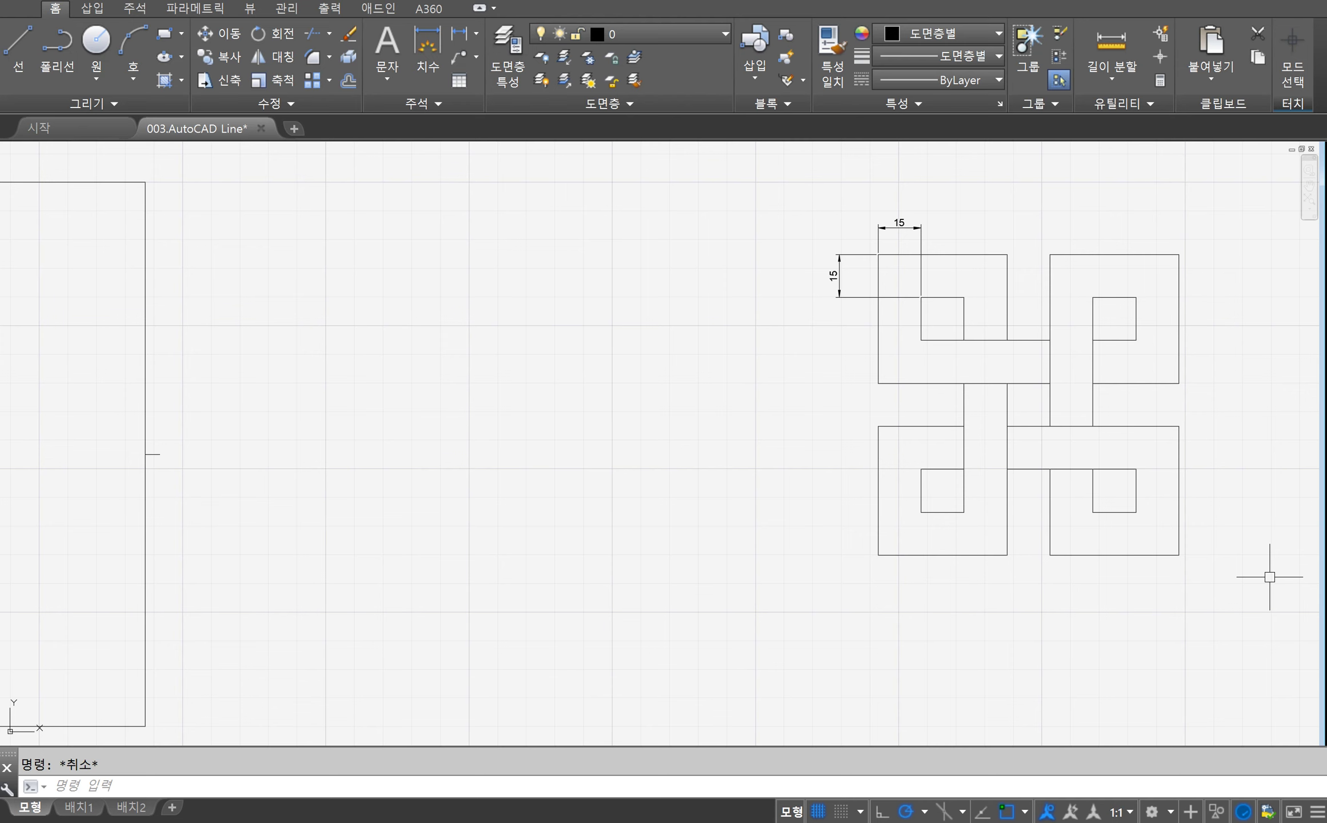
# Step: Draw a long horizontal line beside the knot pattern
pyautogui.write('l')
pyautogui.press('Return')
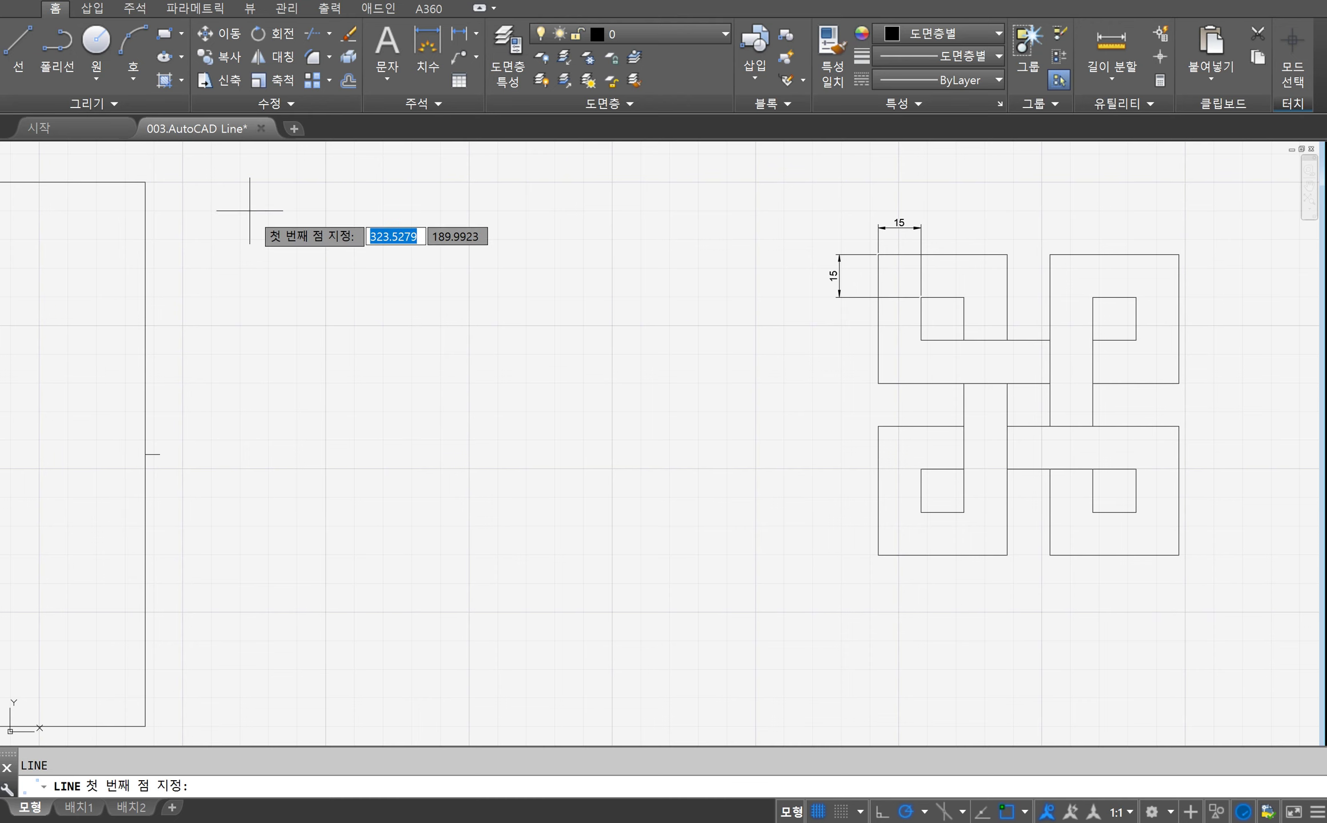
pyautogui.click(238, 249)
pyautogui.click(743, 248)
pyautogui.press('Return')
# Step: Offset the horizontal line 15 units downward seven times, giving eight horizontal lines
pyautogui.write('offset')
pyautogui.press('Return')
pyautogui.write('15')
pyautogui.press('Return')
pyautogui.click(607, 248)
pyautogui.click(612, 274)
pyautogui.click(646, 292)
pyautogui.click(666, 328)
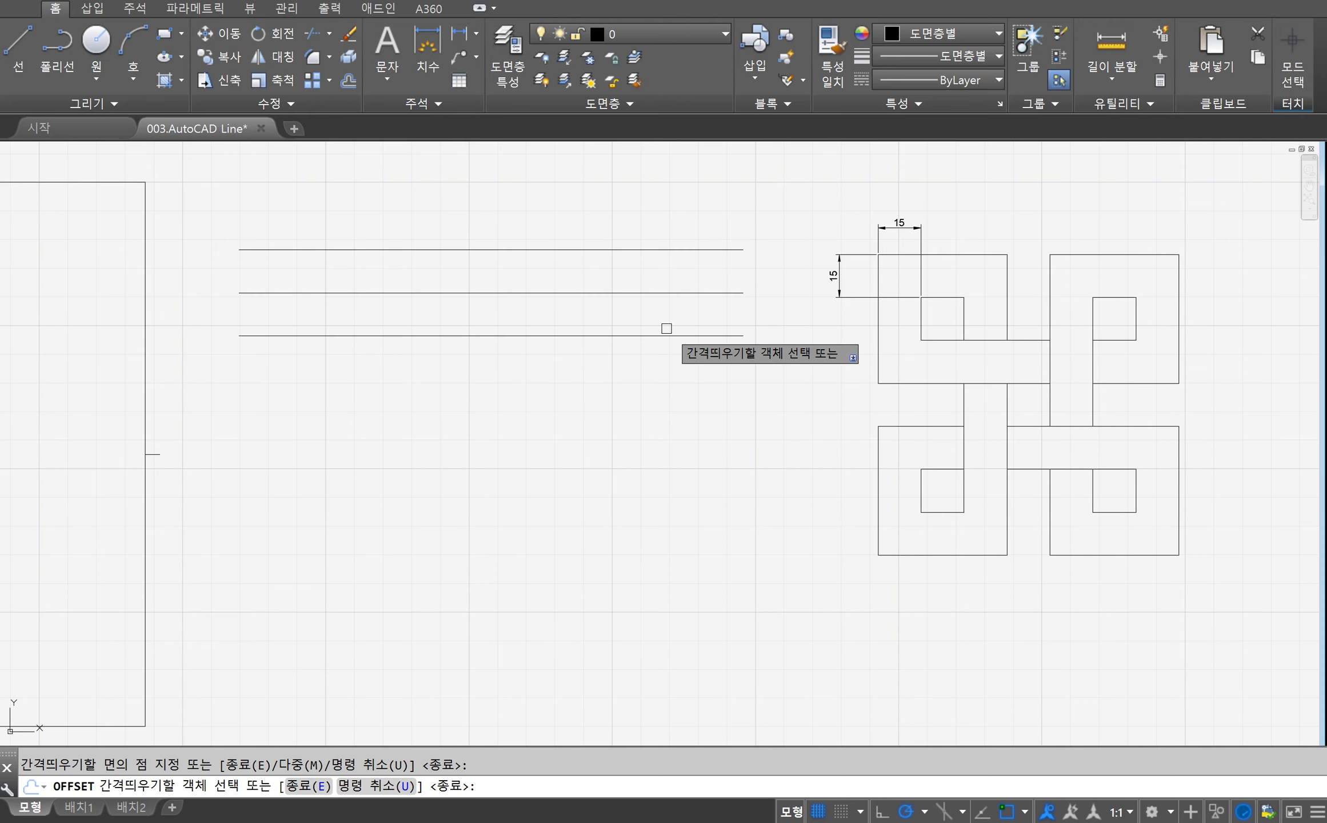
pyautogui.click(667, 336)
pyautogui.click(692, 374)
pyautogui.click(694, 378)
pyautogui.click(681, 412)
pyautogui.click(680, 491)
pyautogui.click(688, 465)
pyautogui.click(679, 489)
pyautogui.click(685, 514)
pyautogui.press('Return')
# Step: Draw a vertical line crossing all eight horizontal lines
pyautogui.rightClick(294, 109)
pyautogui.press('Escape')
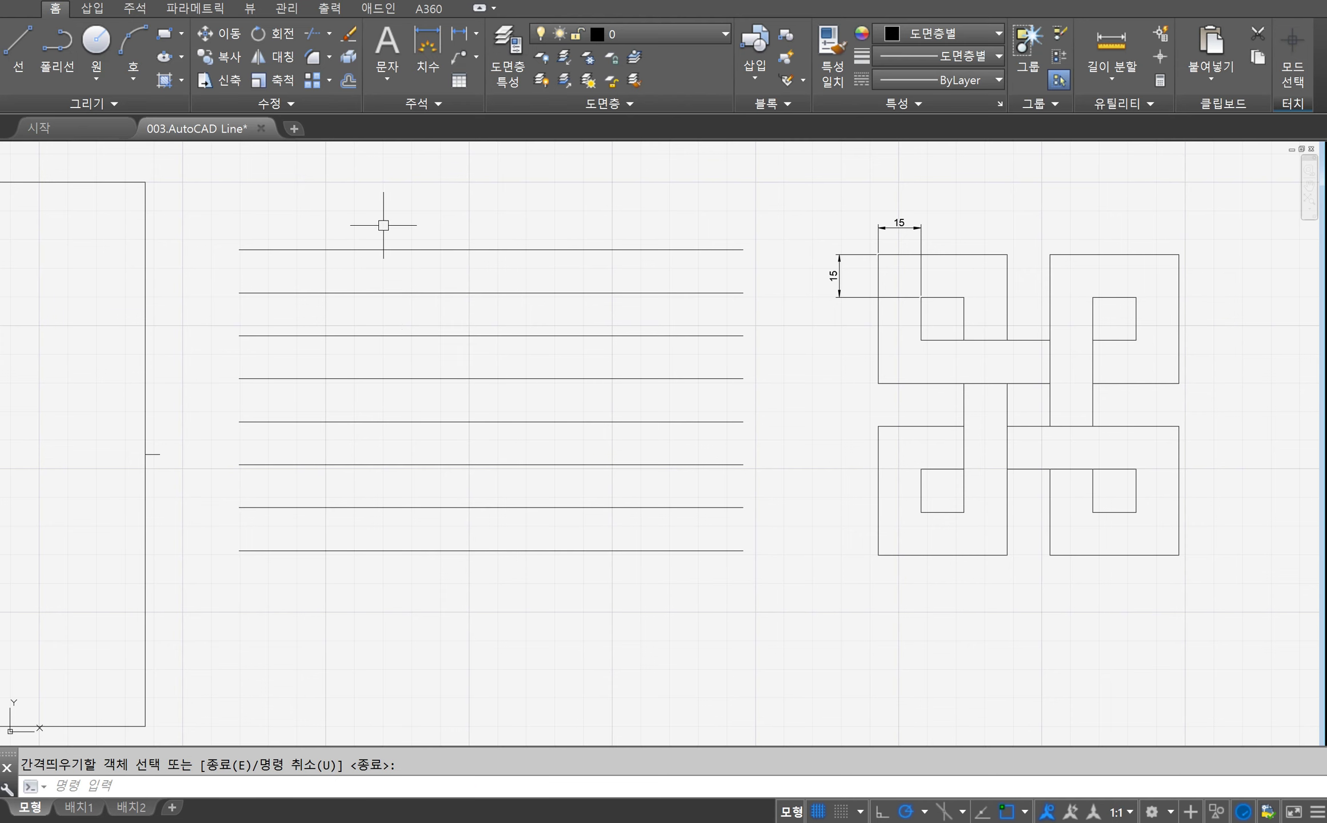
pyautogui.press('Return')
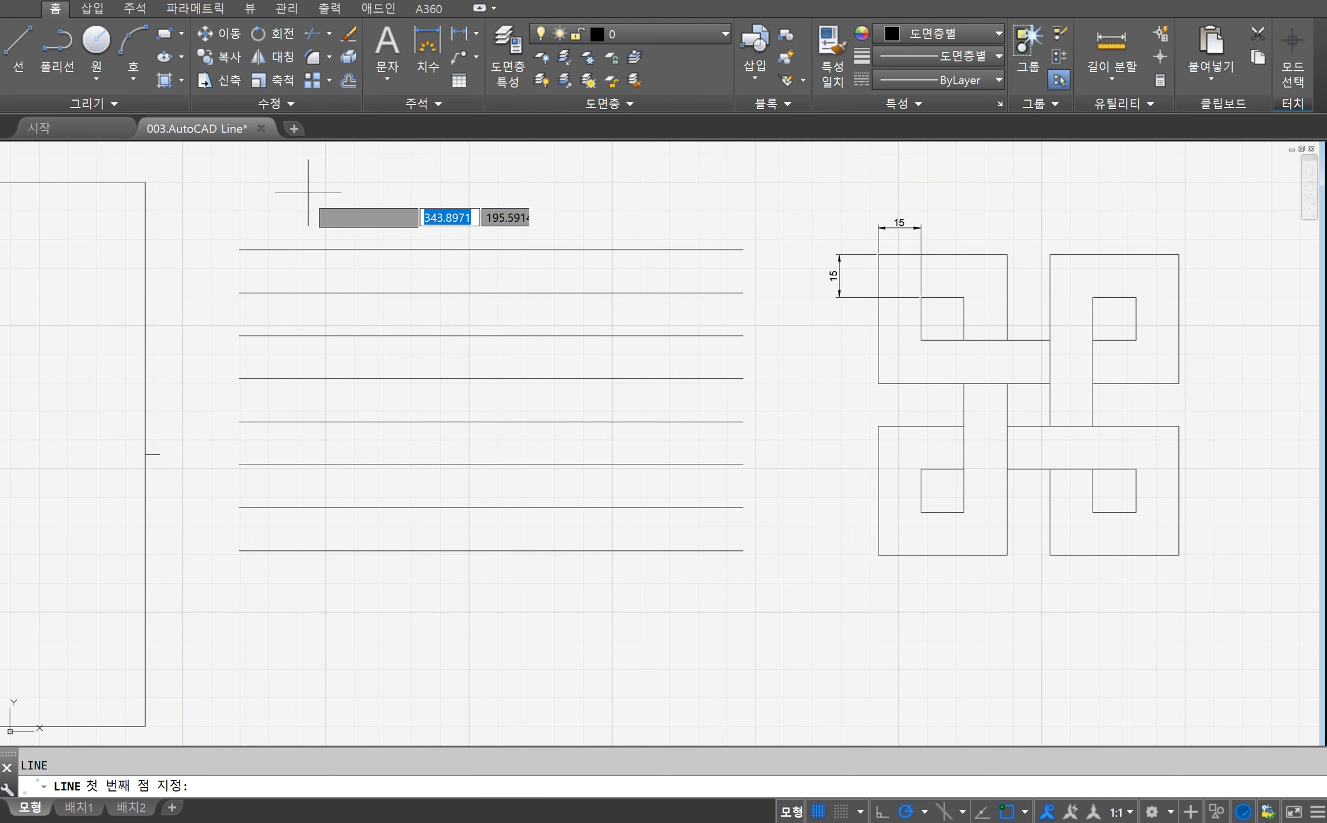
pyautogui.click(300, 191)
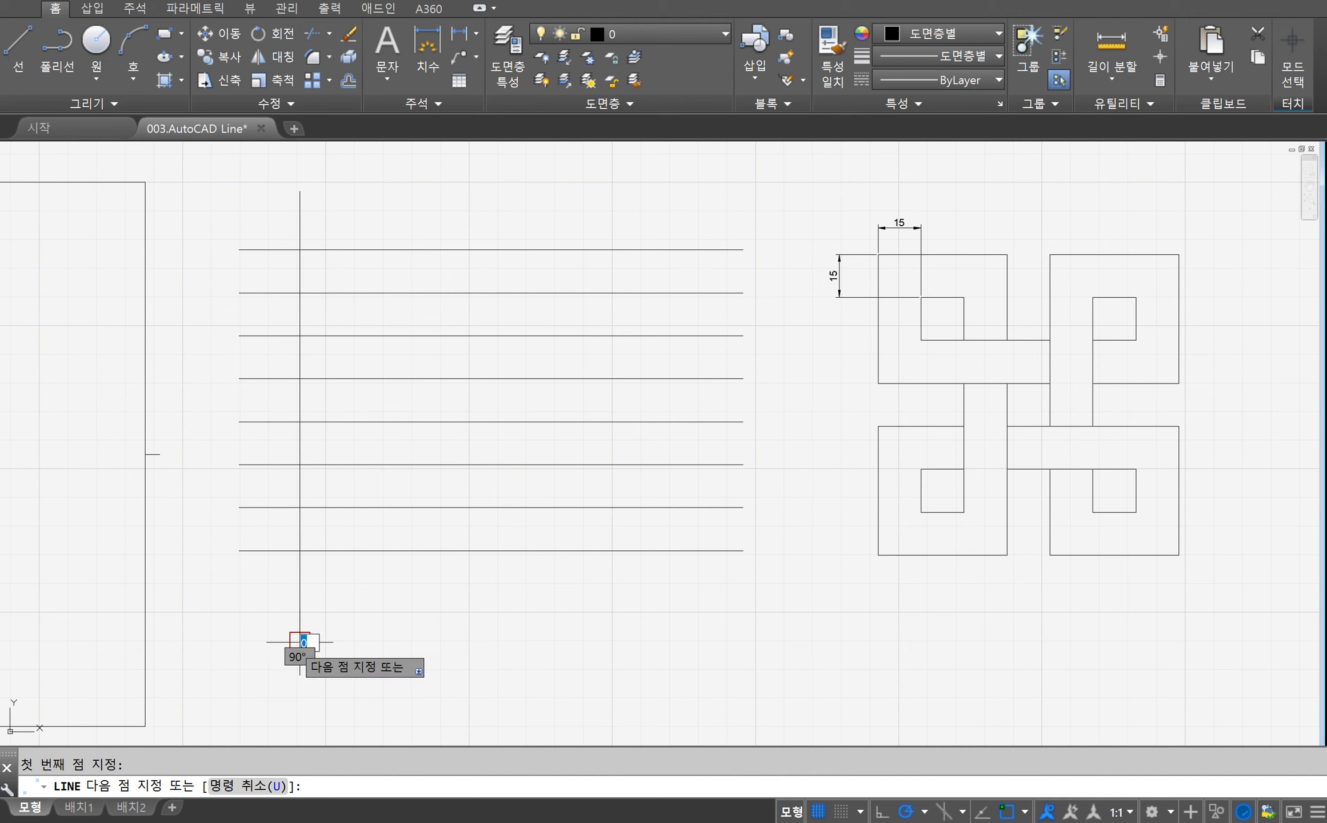
pyautogui.click(299, 641)
pyautogui.press('Return')
# Step: Offset the vertical line 15 units to the right repeatedly, forming the vertical grid lines
pyautogui.write('o')
pyautogui.press('Return')
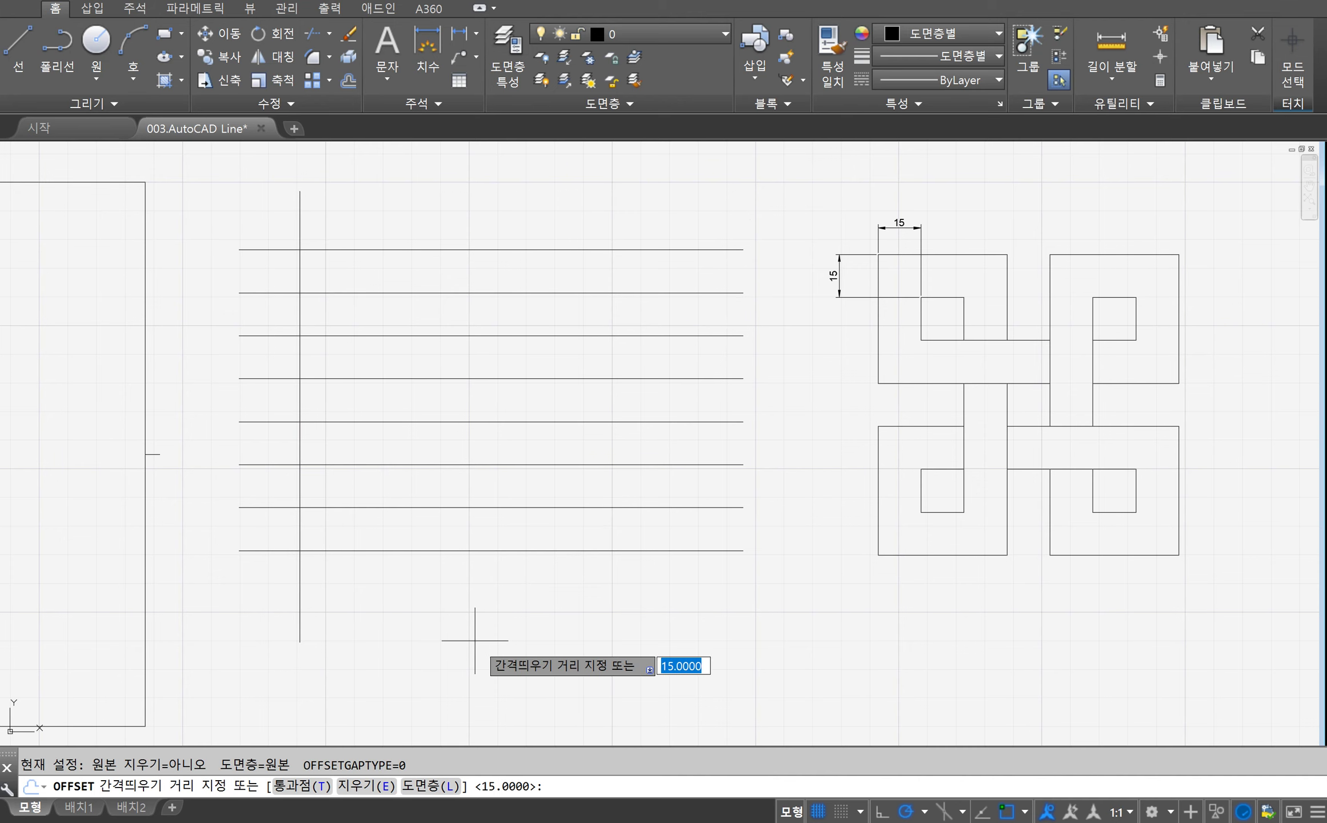
pyautogui.press('Return')
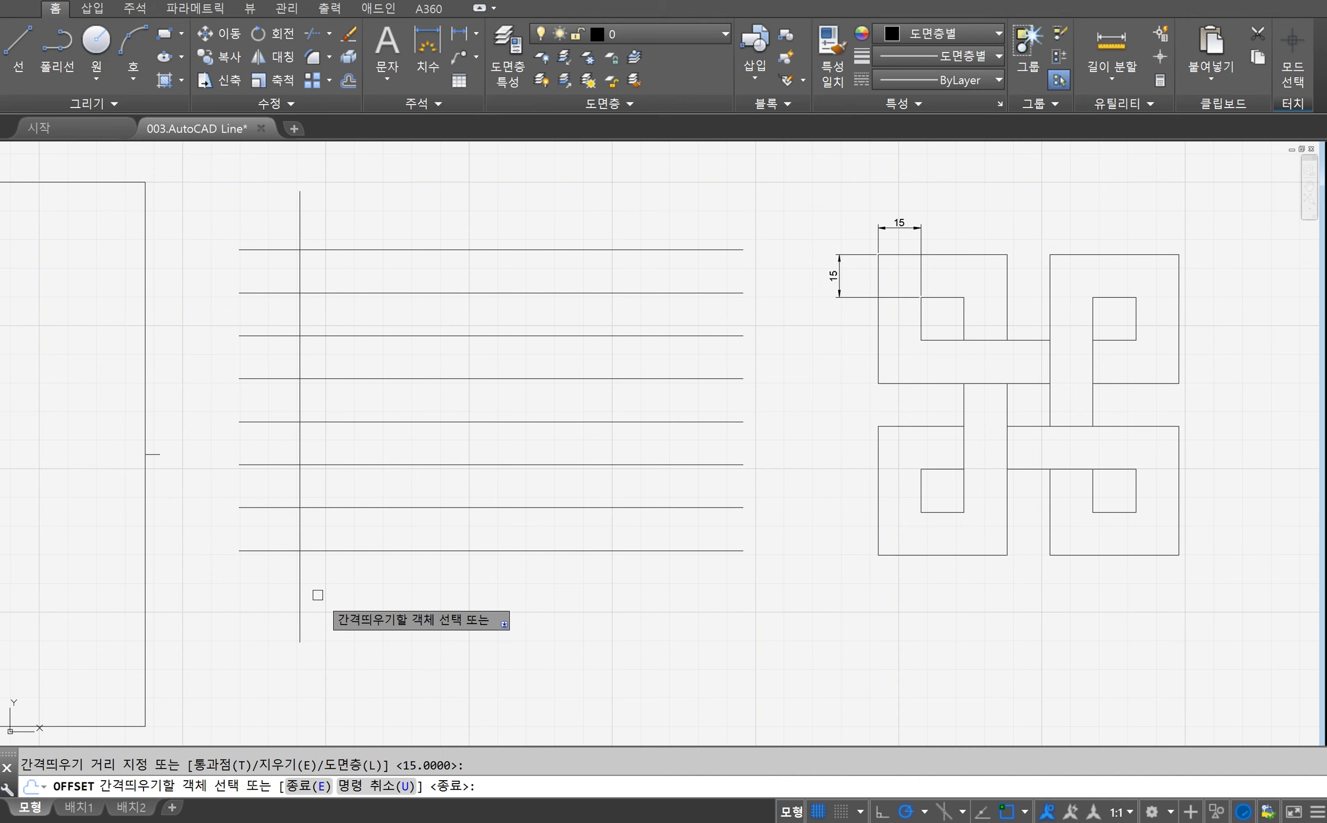
pyautogui.click(300, 586)
pyautogui.click(382, 600)
pyautogui.click(343, 584)
pyautogui.click(386, 588)
pyautogui.click(429, 597)
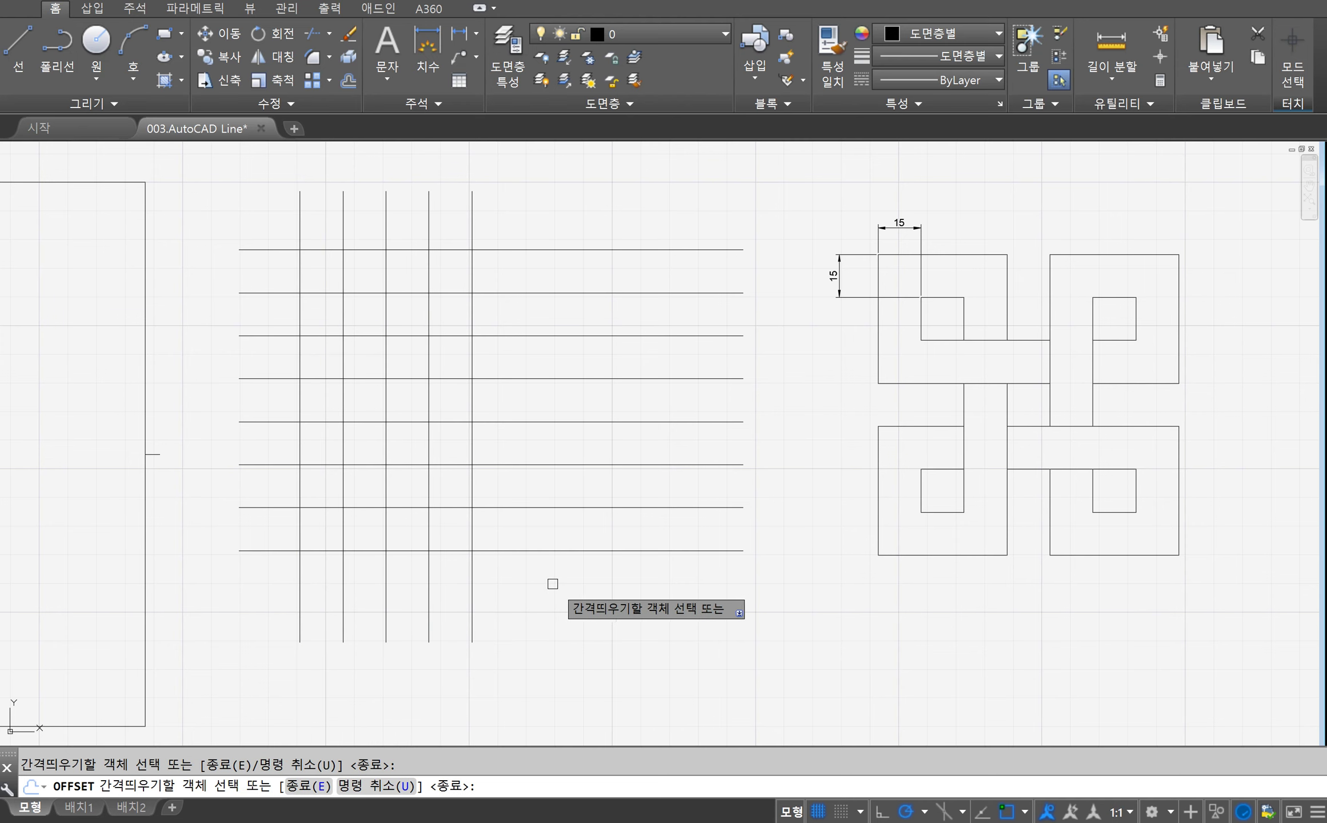
pyautogui.click(472, 588)
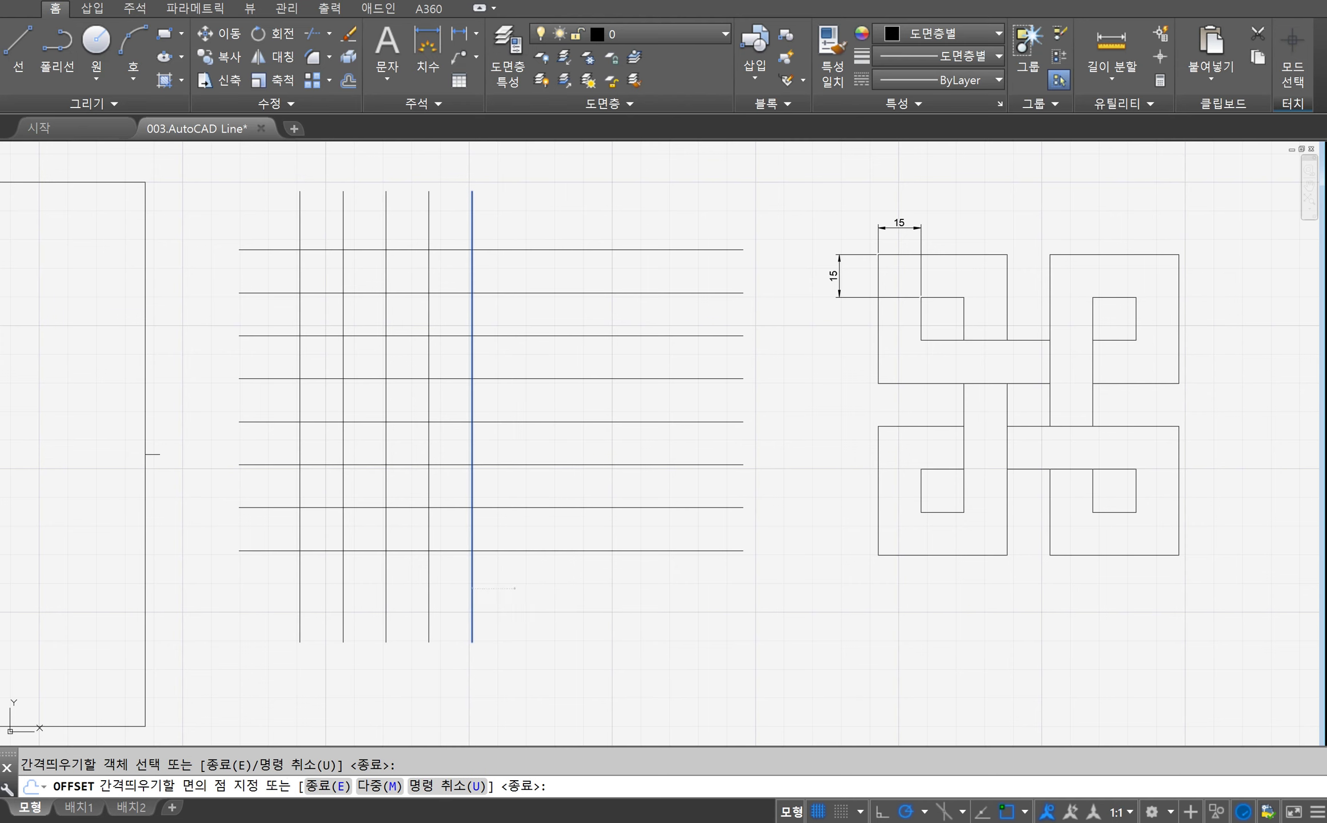
pyautogui.click(515, 586)
pyautogui.click(587, 594)
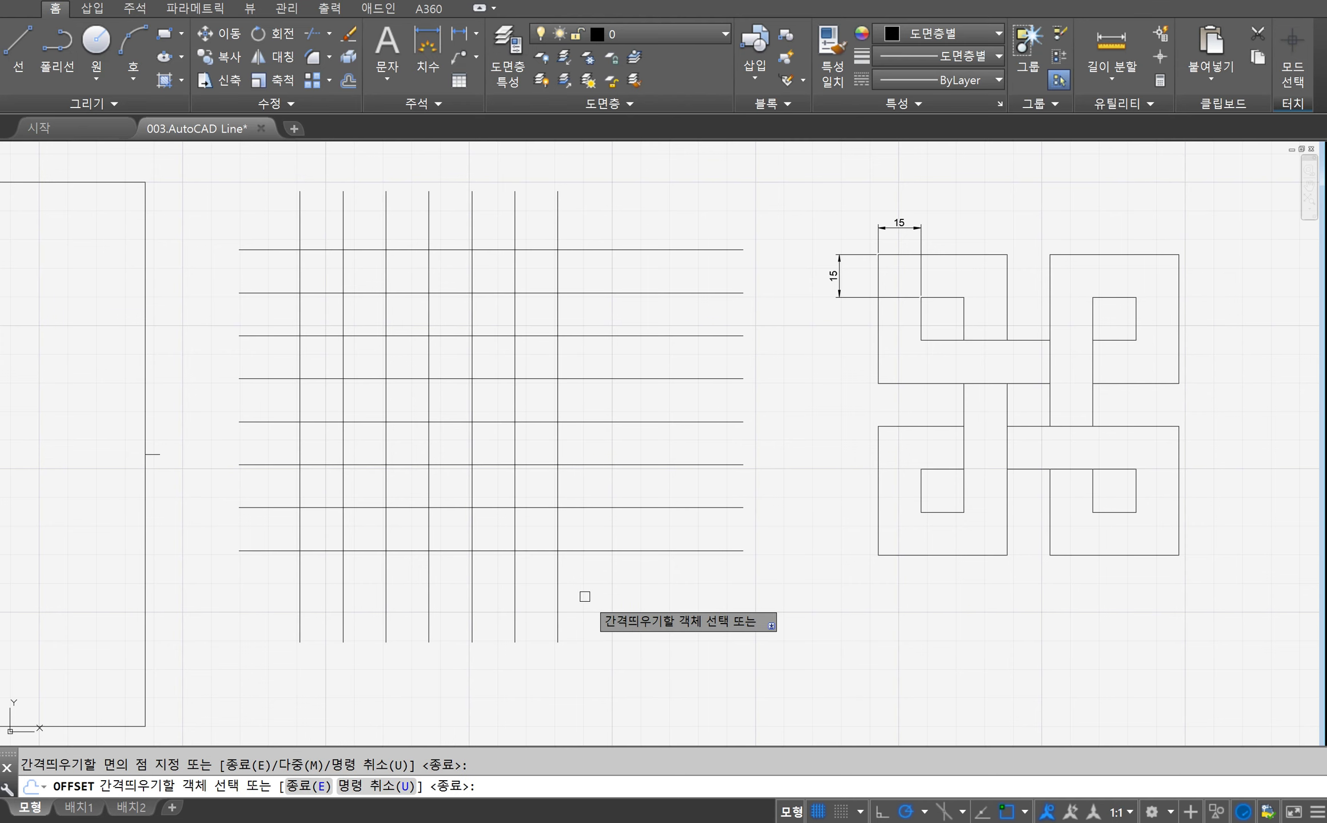
pyautogui.click(558, 584)
pyautogui.press('Return')
pyautogui.write('TRI')
pyautogui.press('Return')
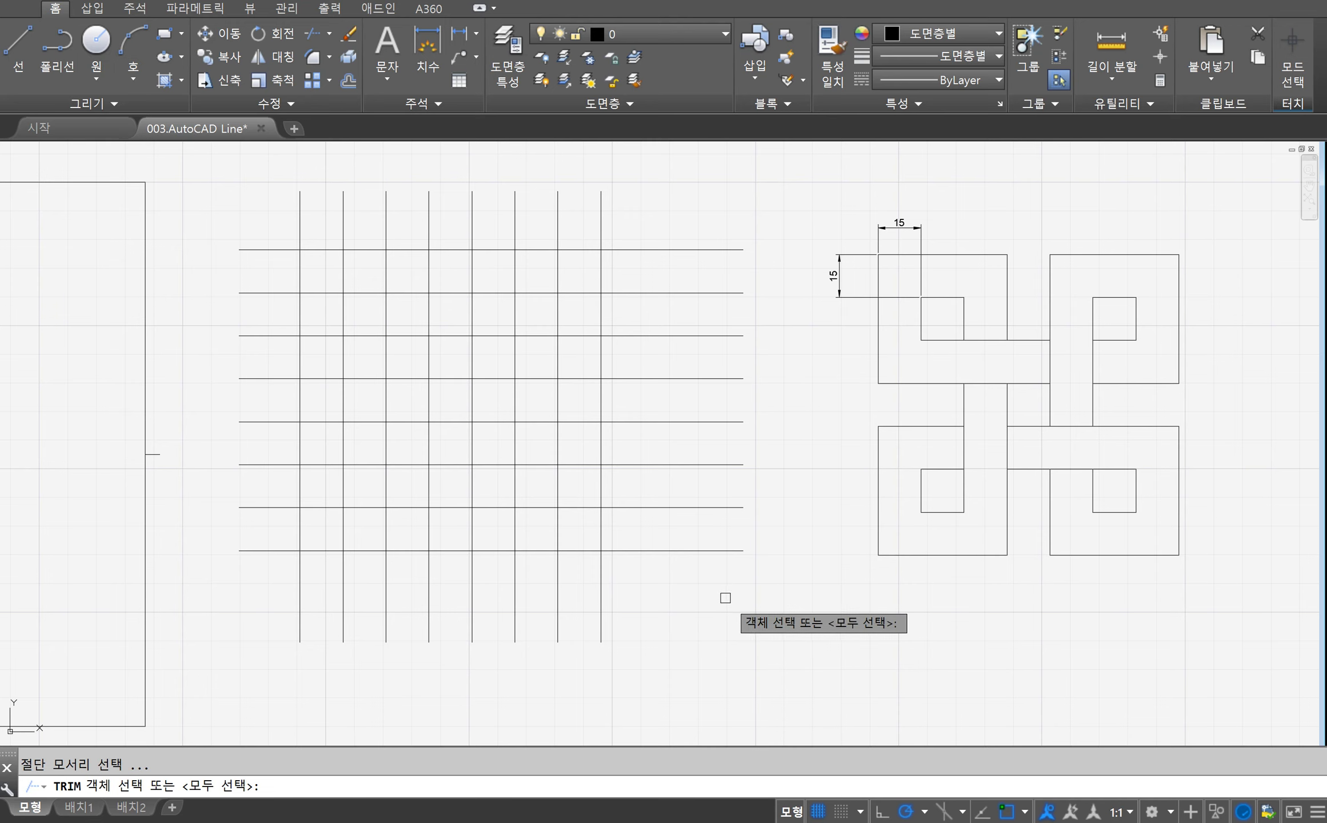
# Step: Use all grid lines as cutting edges and trim the overhangs on all four sides
pyautogui.click(673, 194)
pyautogui.click(266, 643)
pyautogui.press('Return')
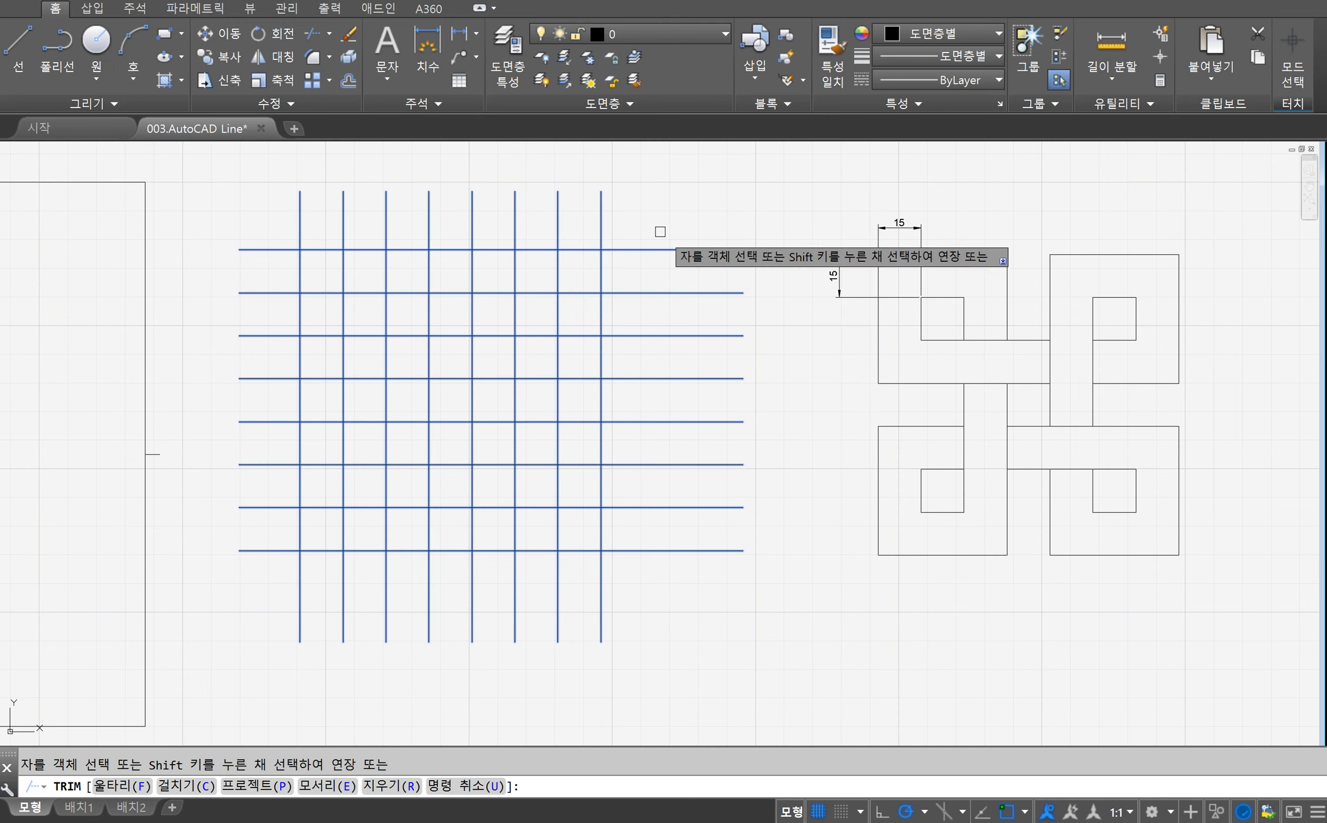
pyautogui.click(657, 178)
pyautogui.click(275, 201)
pyautogui.click(755, 202)
pyautogui.click(703, 629)
pyautogui.click(672, 577)
pyautogui.click(273, 633)
pyautogui.click(277, 201)
pyautogui.click(177, 589)
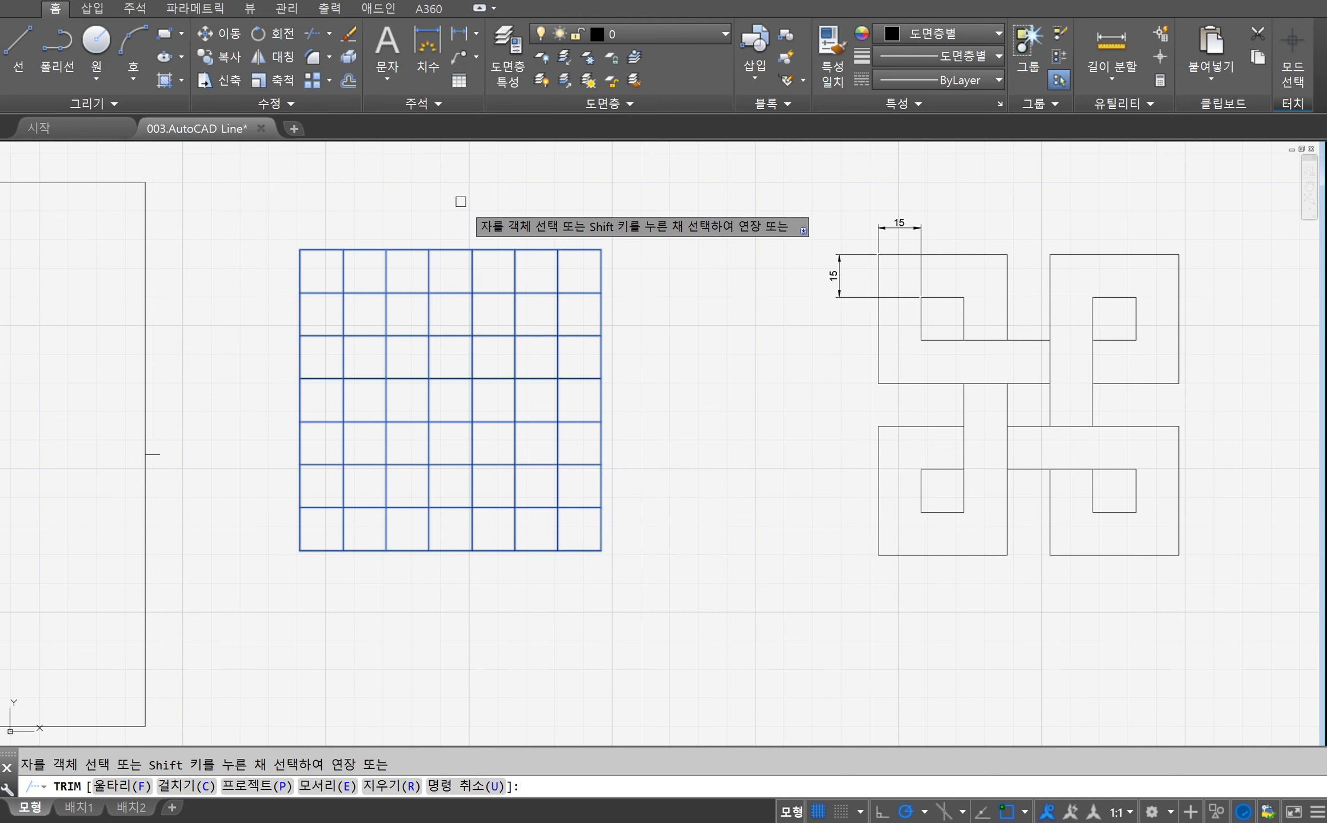
# Step: Trim segments out of the grid's middle column and middle row
pyautogui.click(461, 202)
pyautogui.click(440, 322)
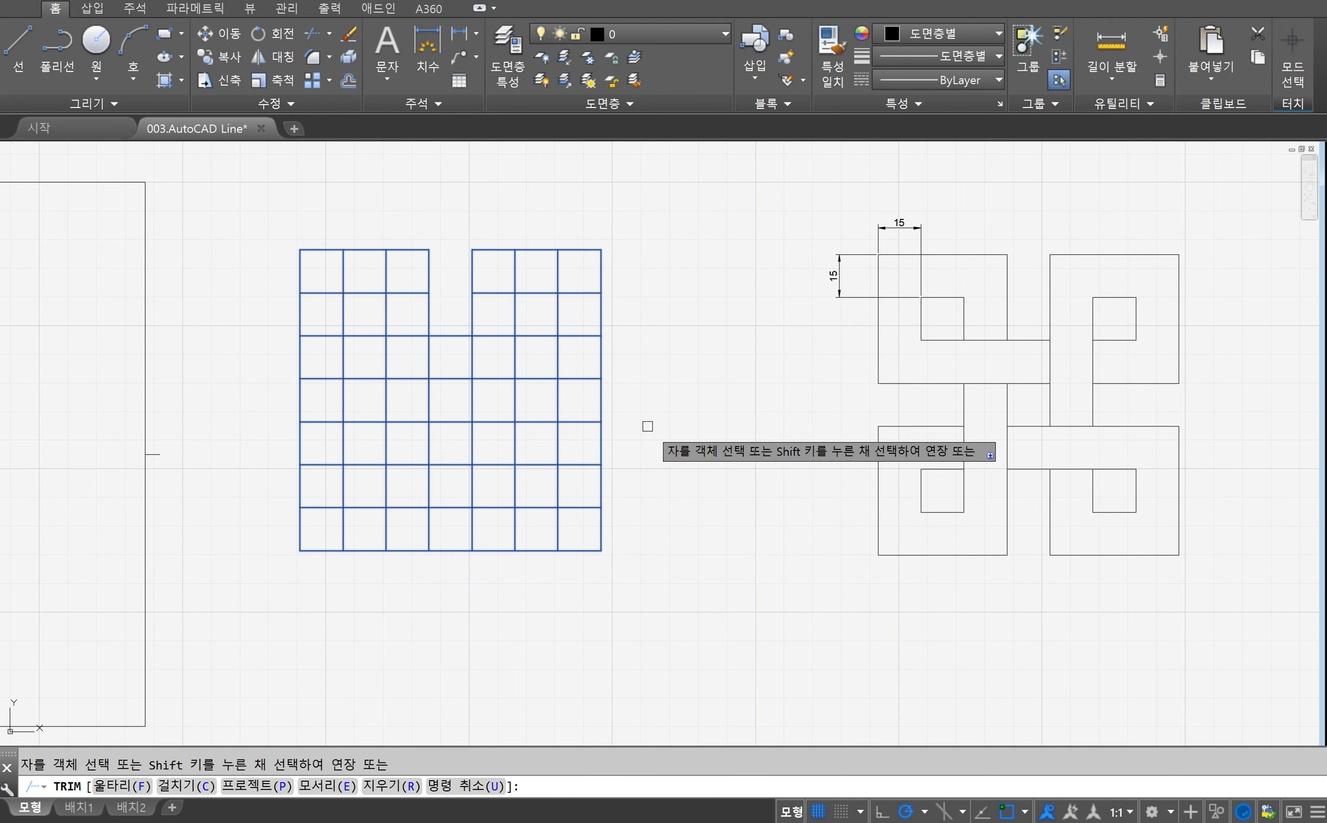
pyautogui.click(641, 388)
pyautogui.click(537, 407)
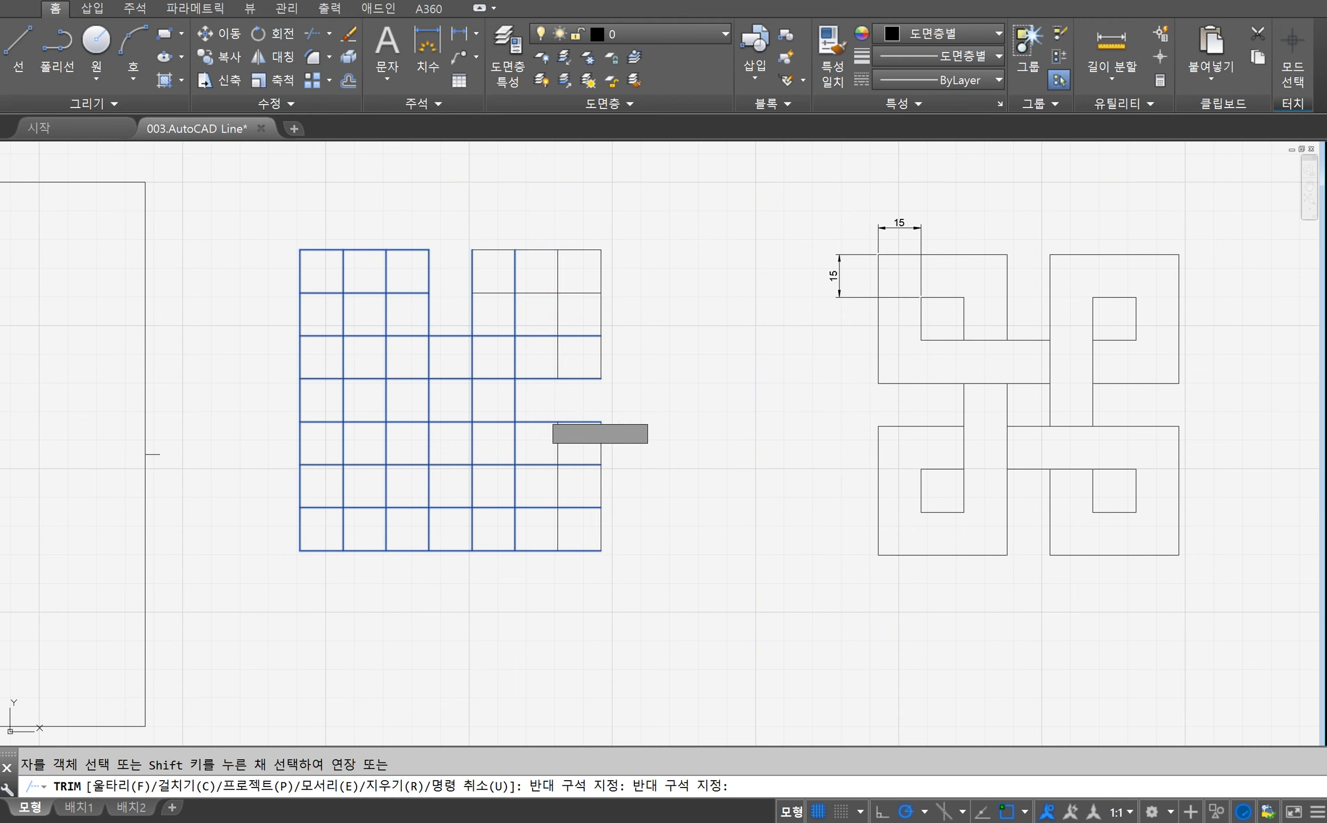
pyautogui.click(456, 566)
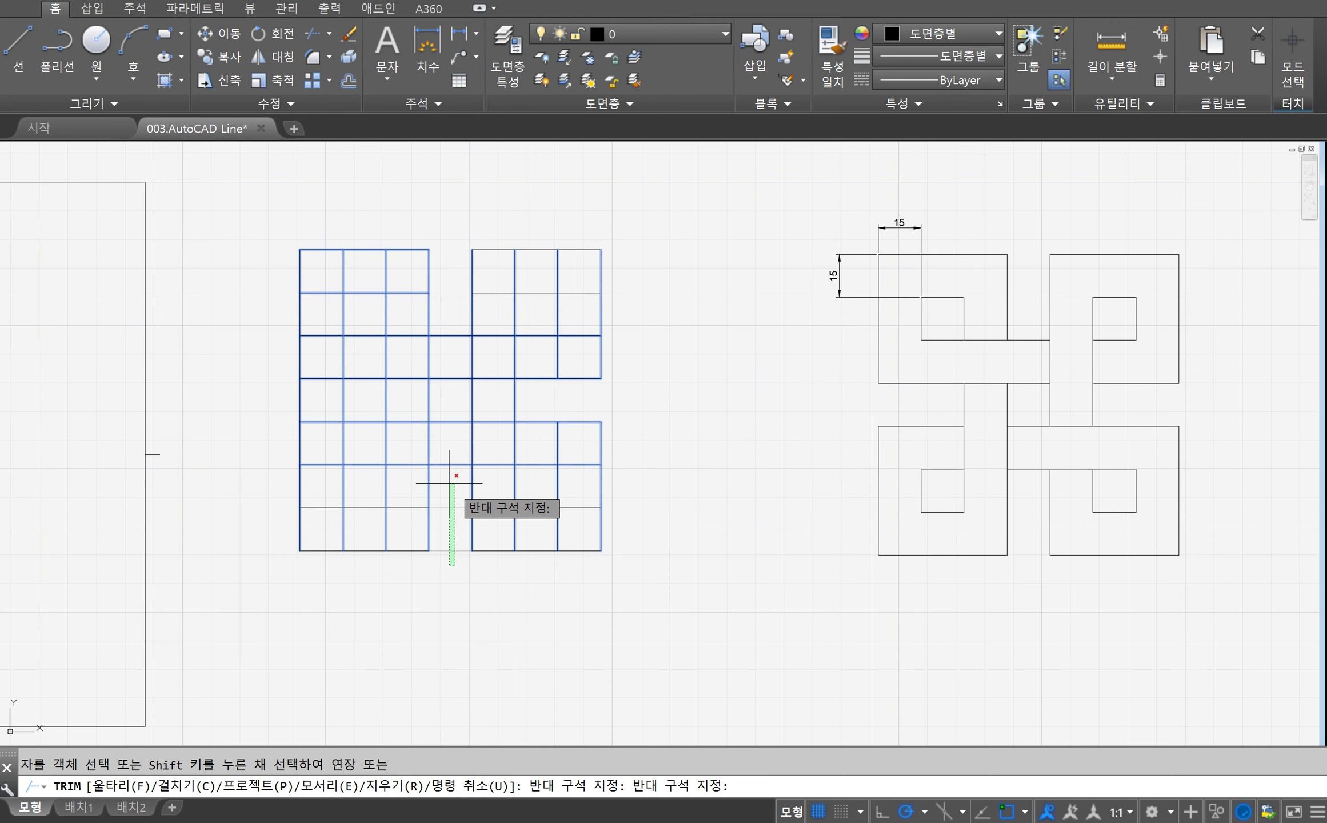
pyautogui.click(439, 452)
pyautogui.click(368, 392)
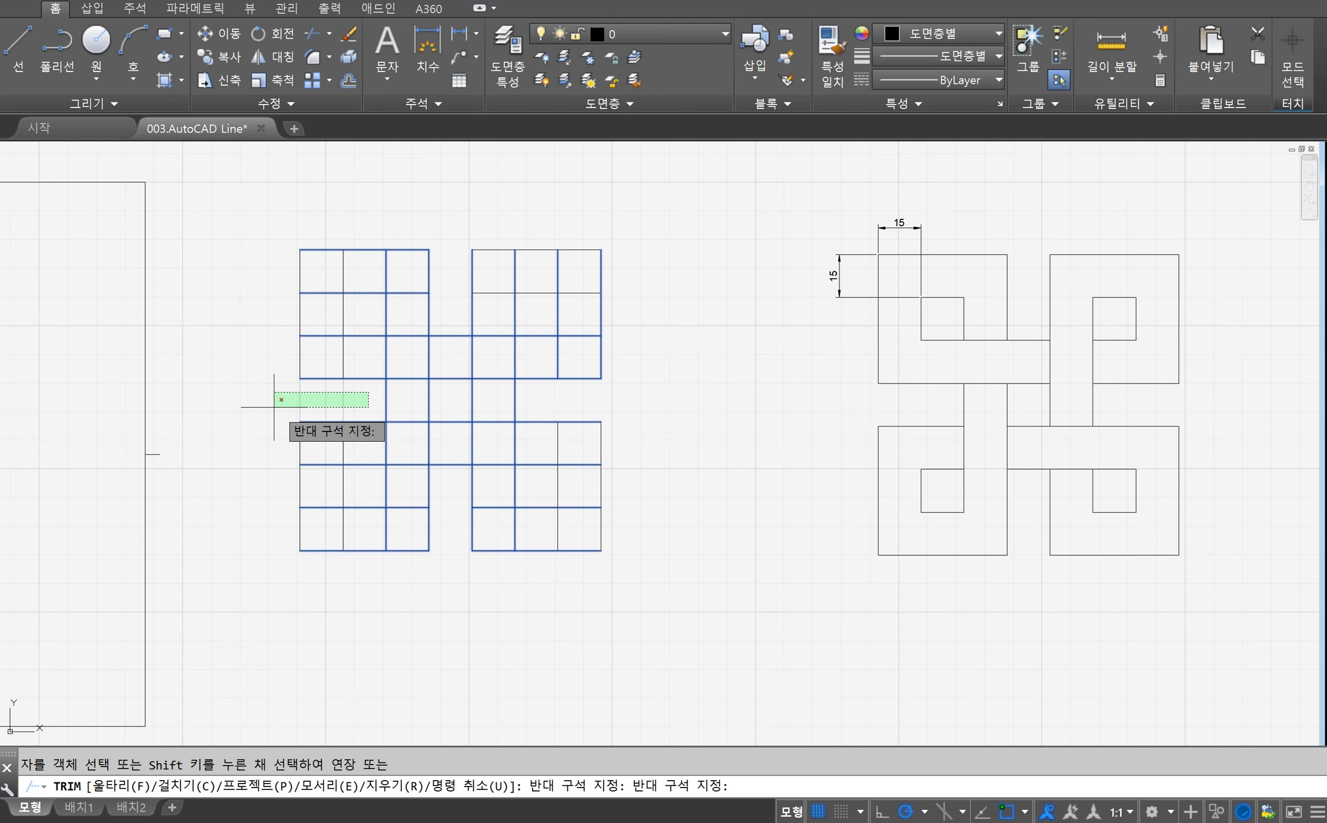
pyautogui.click(273, 406)
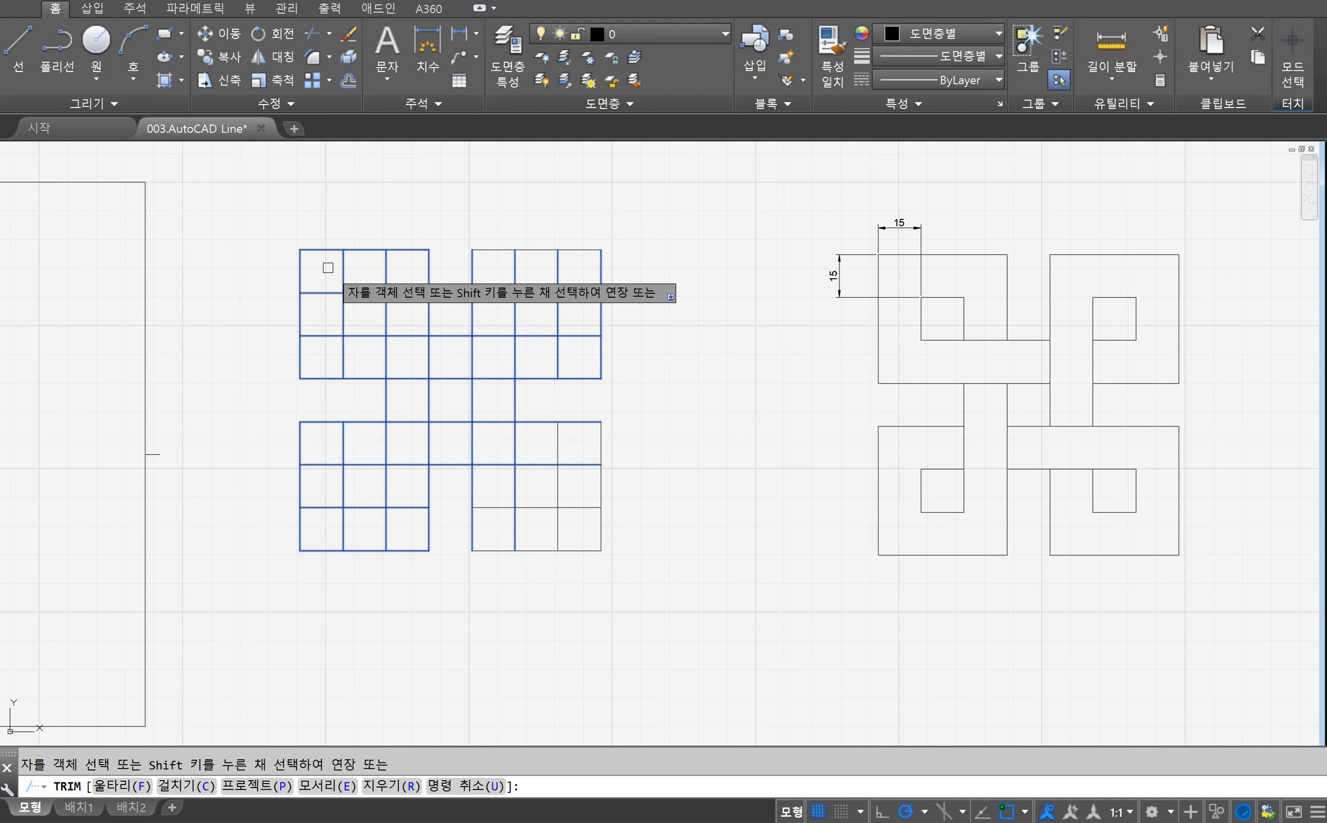
# Step: Trim the inner lines of the top-left block into its hooked loop
pyautogui.click(329, 268)
pyautogui.click(309, 355)
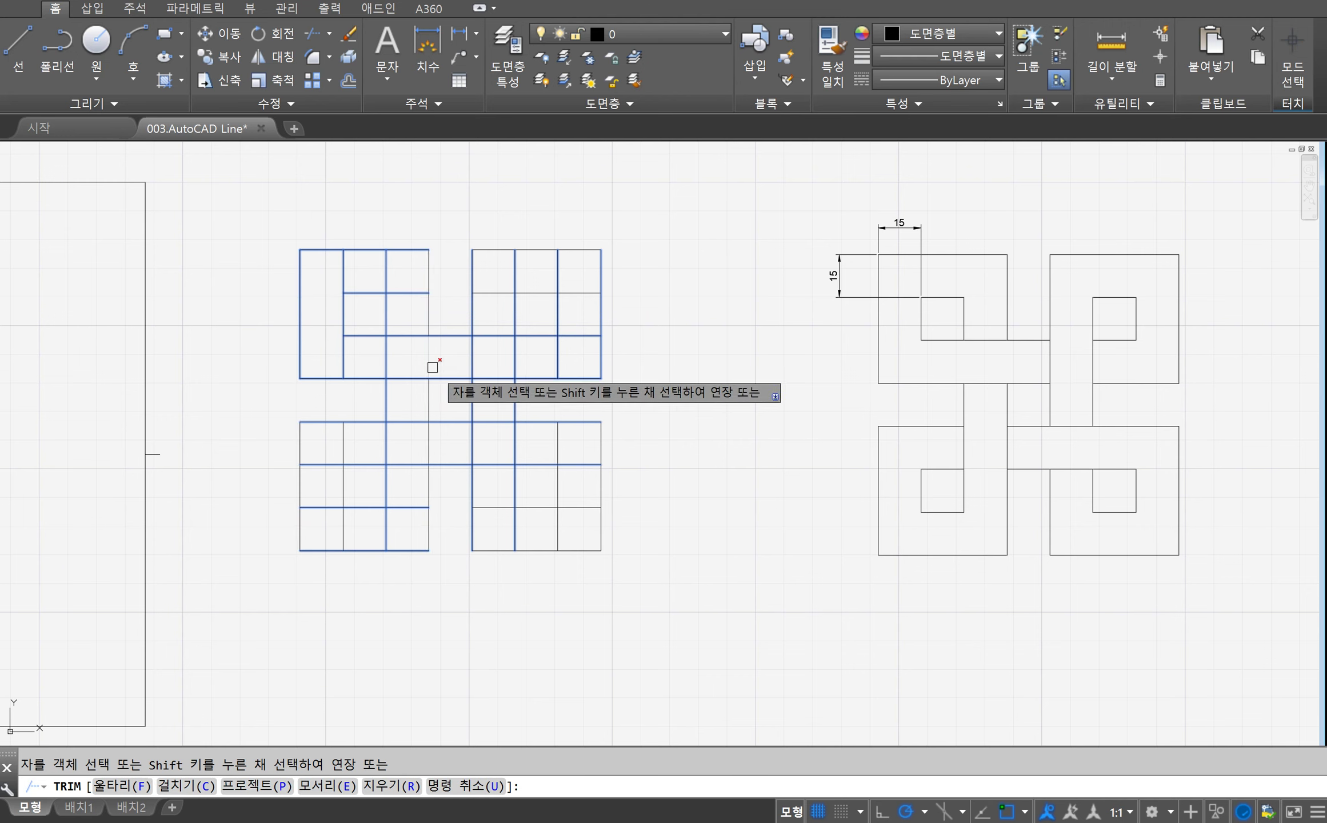
pyautogui.click(456, 351)
pyautogui.click(370, 367)
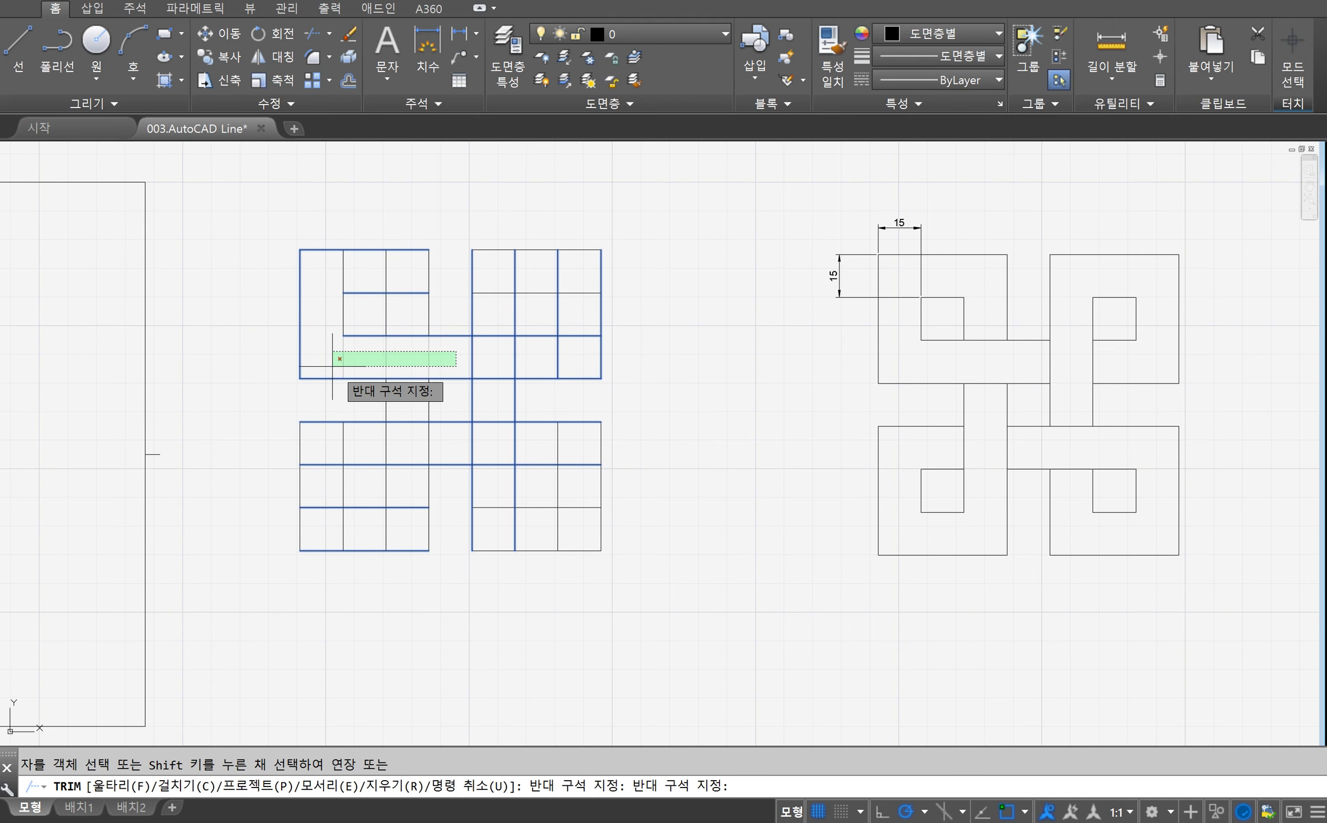
pyautogui.click(371, 252)
pyautogui.click(332, 273)
pyautogui.click(414, 279)
pyautogui.click(399, 311)
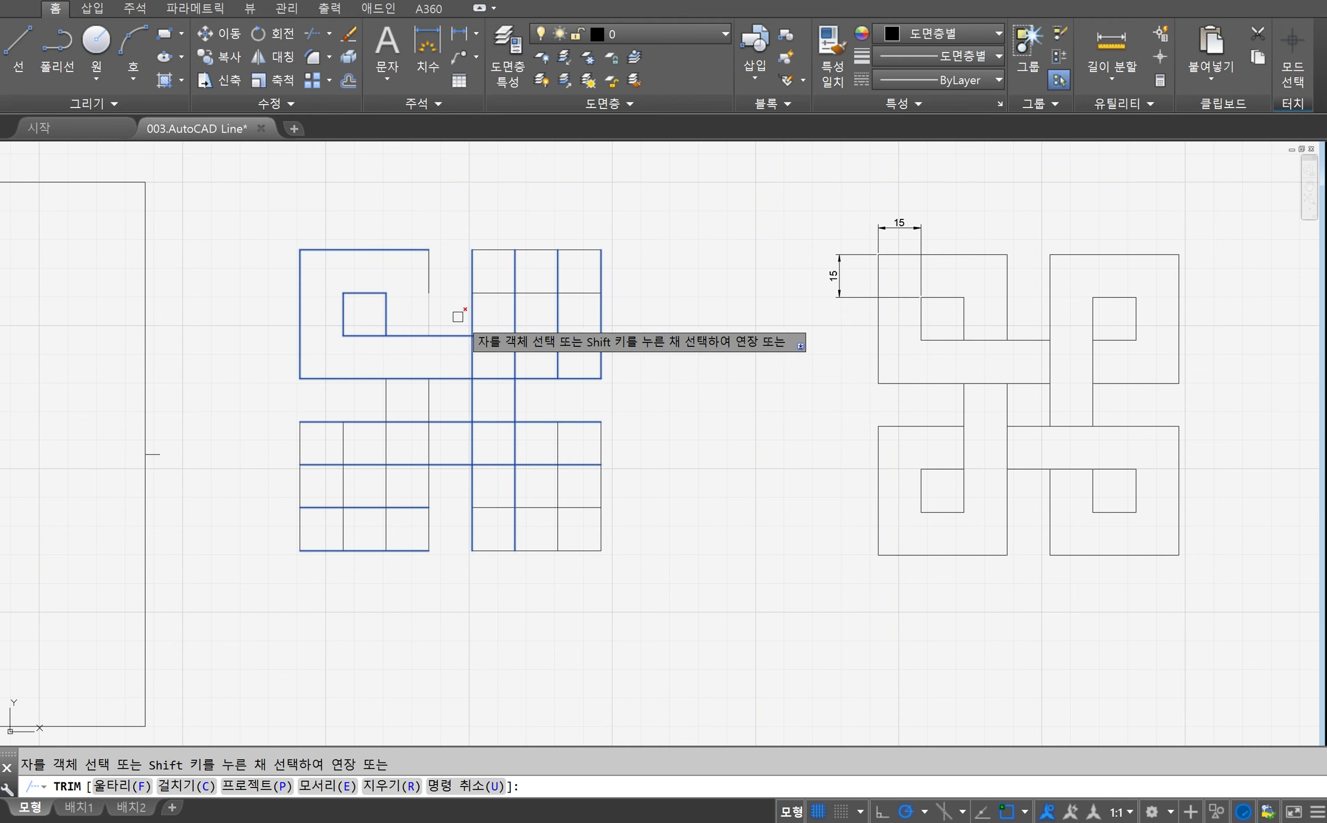
# Step: Trim the inner lines of the top-right block to form its hook
pyautogui.click(495, 279)
pyautogui.click(487, 390)
pyautogui.click(590, 254)
pyautogui.click(506, 264)
pyautogui.click(558, 273)
pyautogui.click(589, 270)
pyautogui.click(571, 346)
pyautogui.click(535, 370)
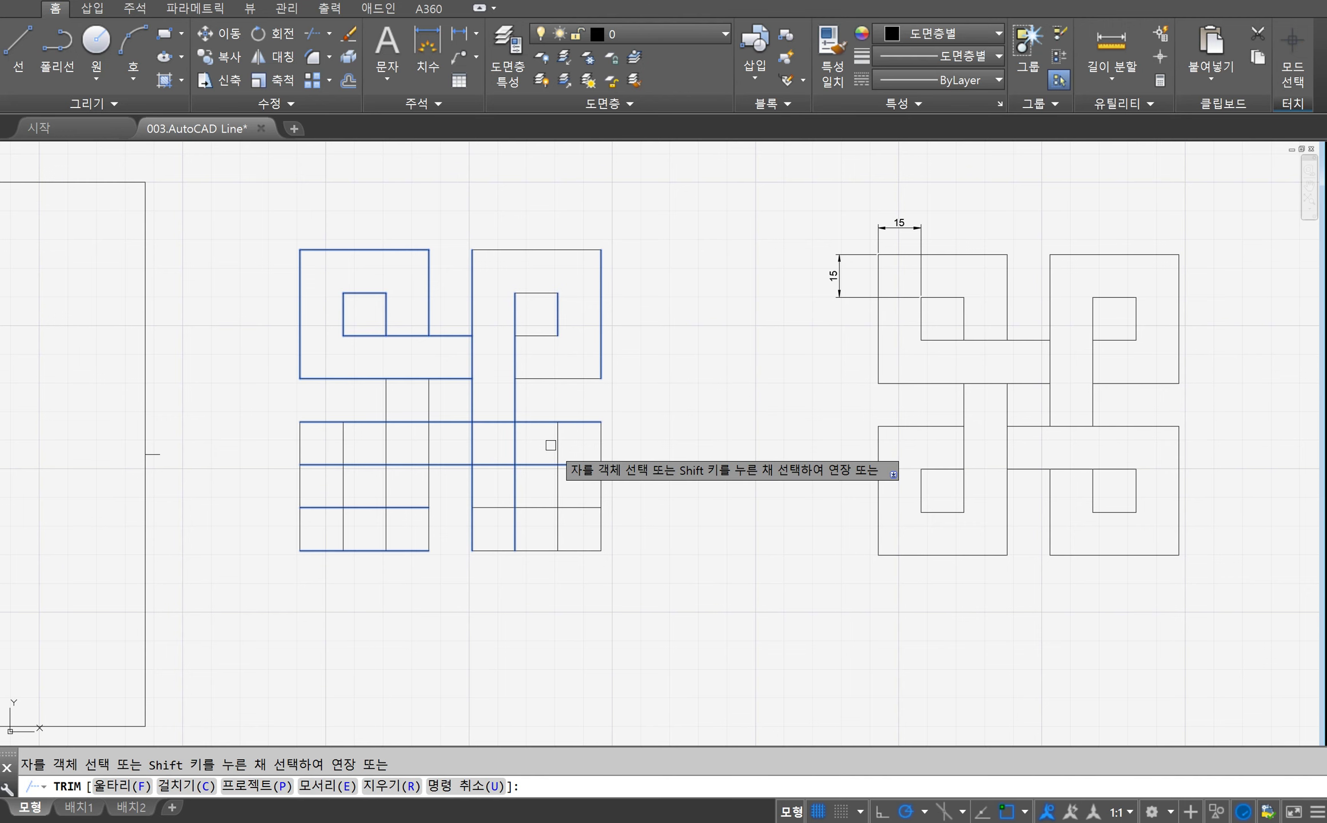
# Step: Trim the extra pieces in the middle band and the lower-right block
pyautogui.click(591, 430)
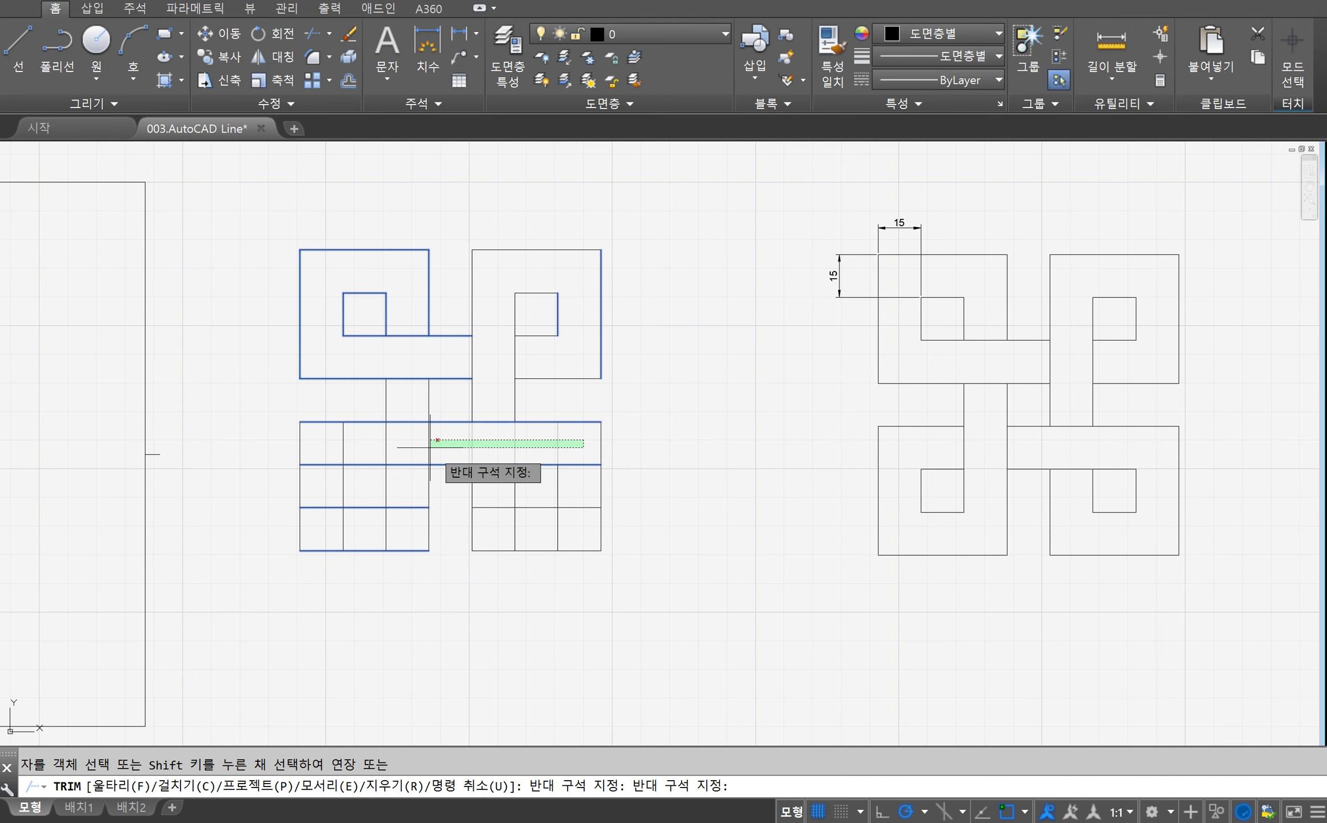
pyautogui.click(413, 451)
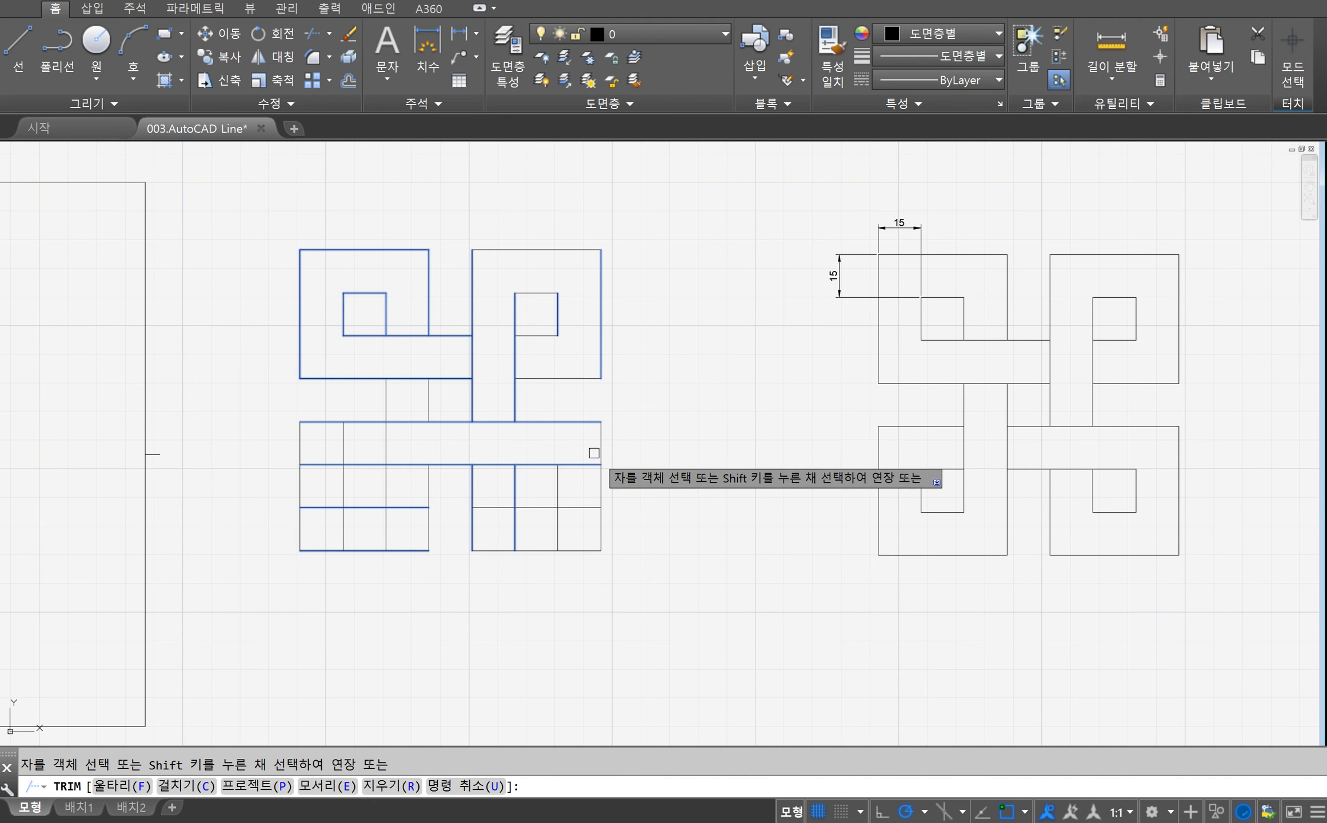
pyautogui.click(585, 445)
pyautogui.click(576, 513)
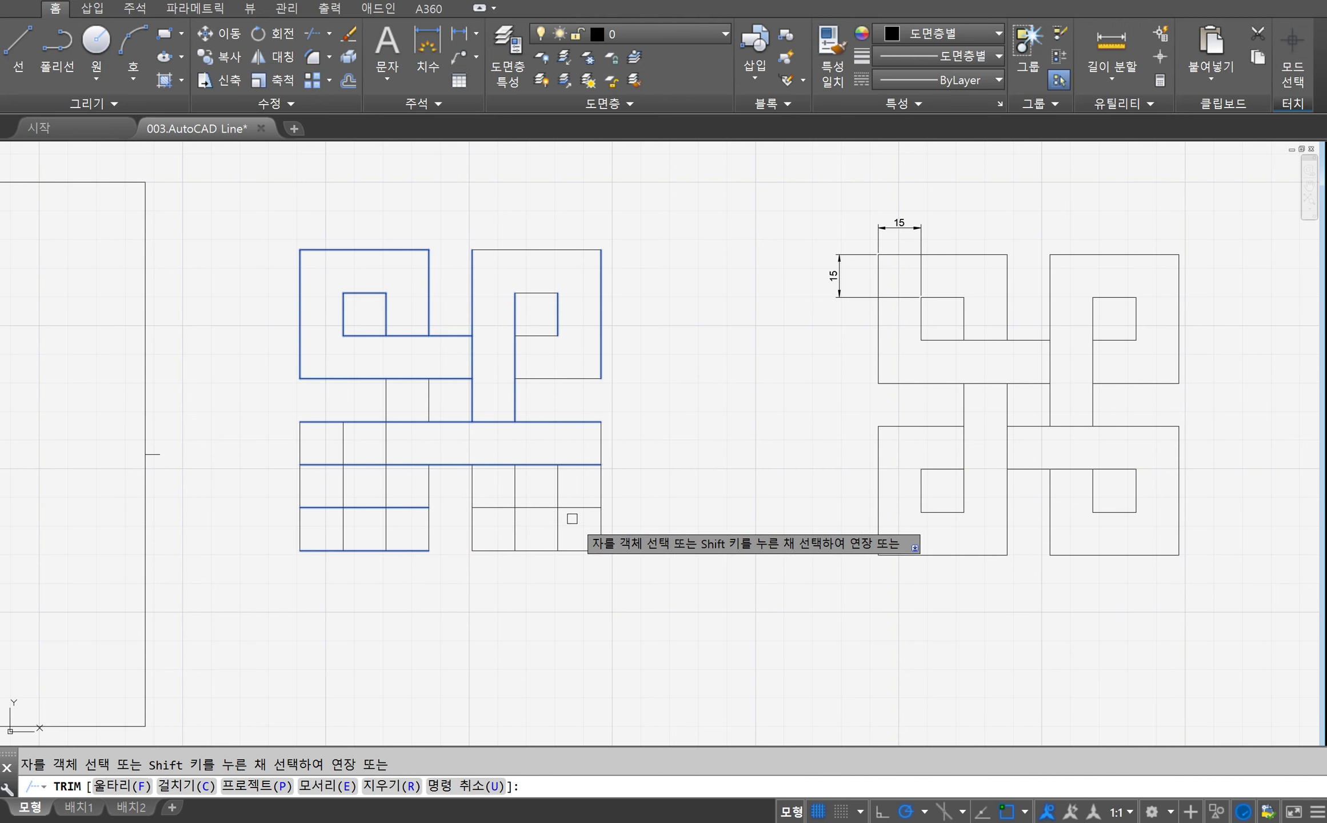
pyautogui.click(577, 465)
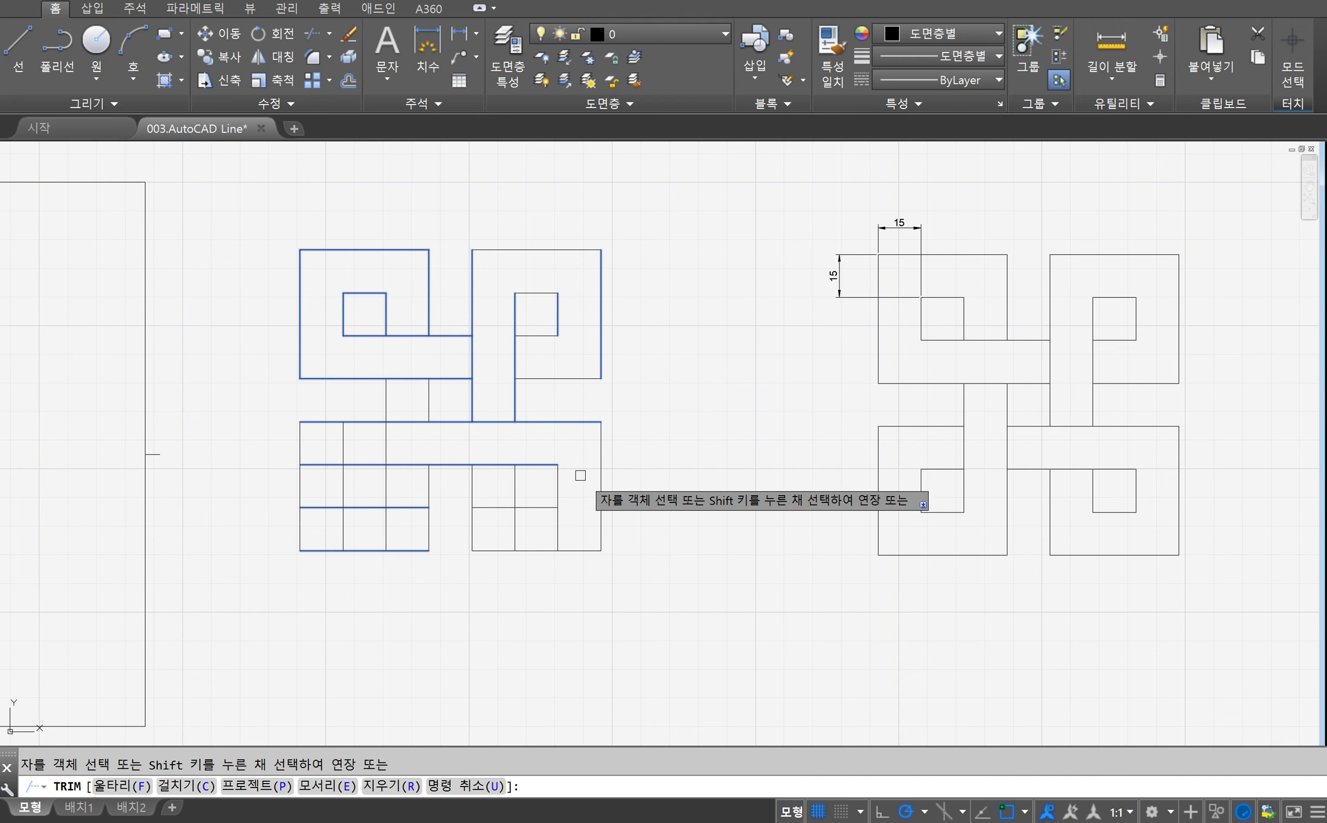
pyautogui.click(580, 528)
pyautogui.click(500, 514)
pyautogui.click(557, 529)
pyautogui.click(515, 528)
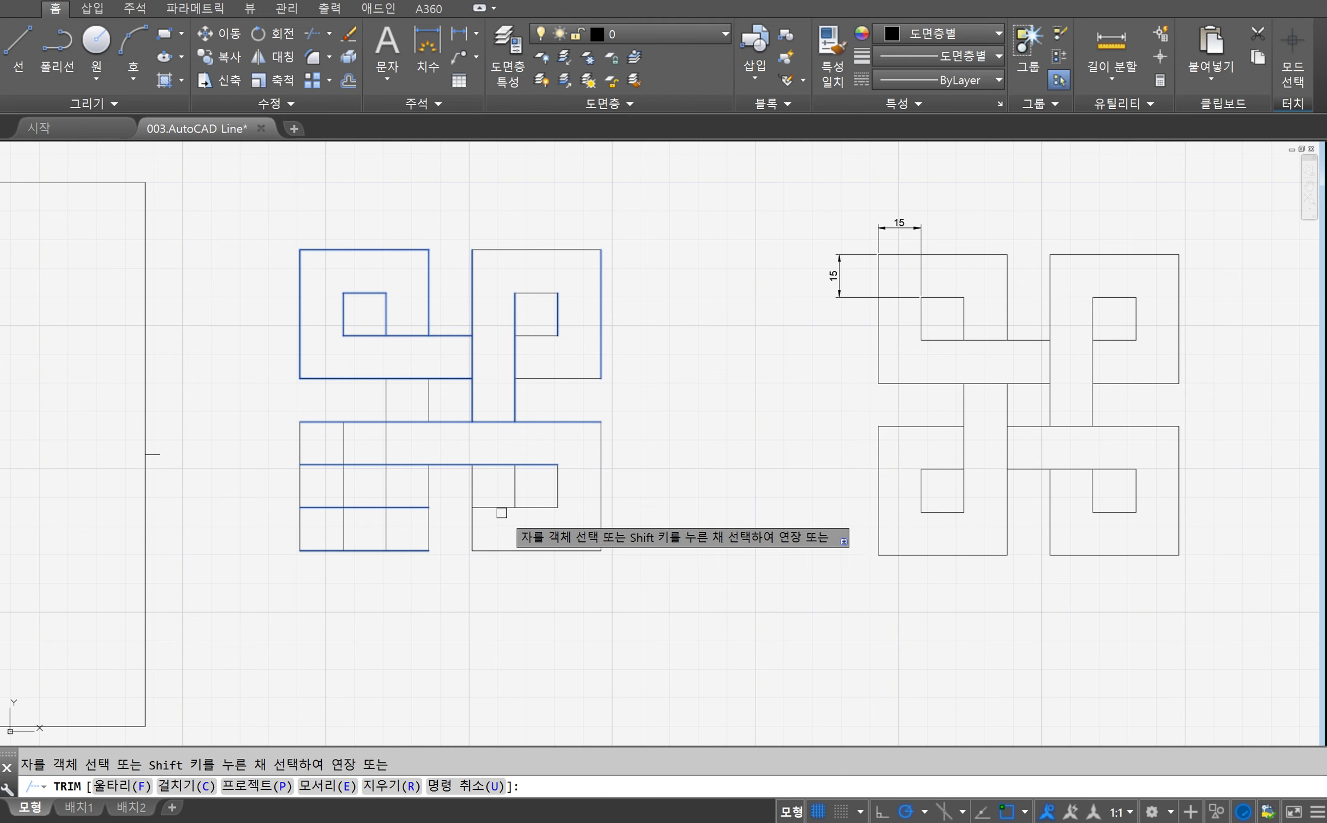
pyautogui.click(503, 508)
# Step: Trim crossing segments between the strands and inside the lower-left loop, undoing one over-trim
pyautogui.click(421, 394)
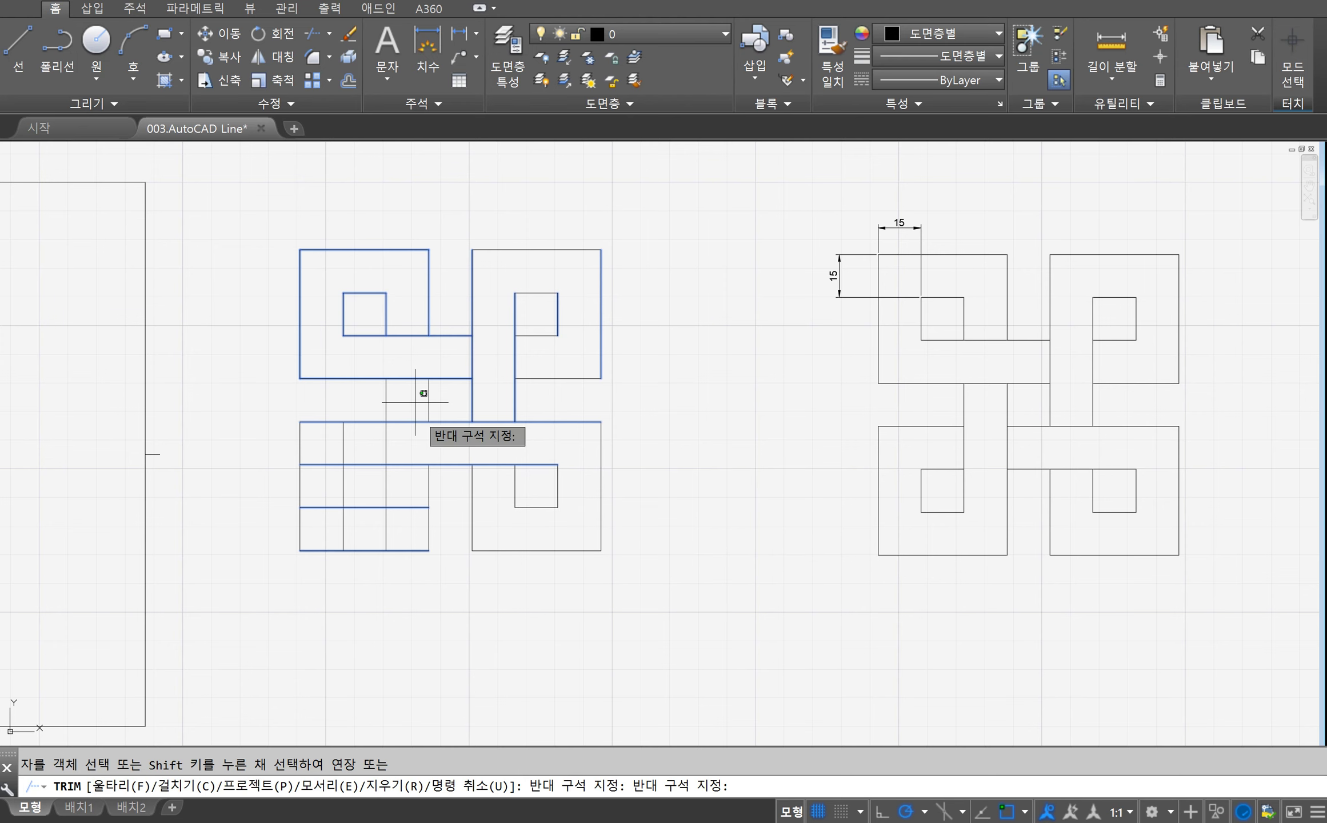
pyautogui.click(387, 531)
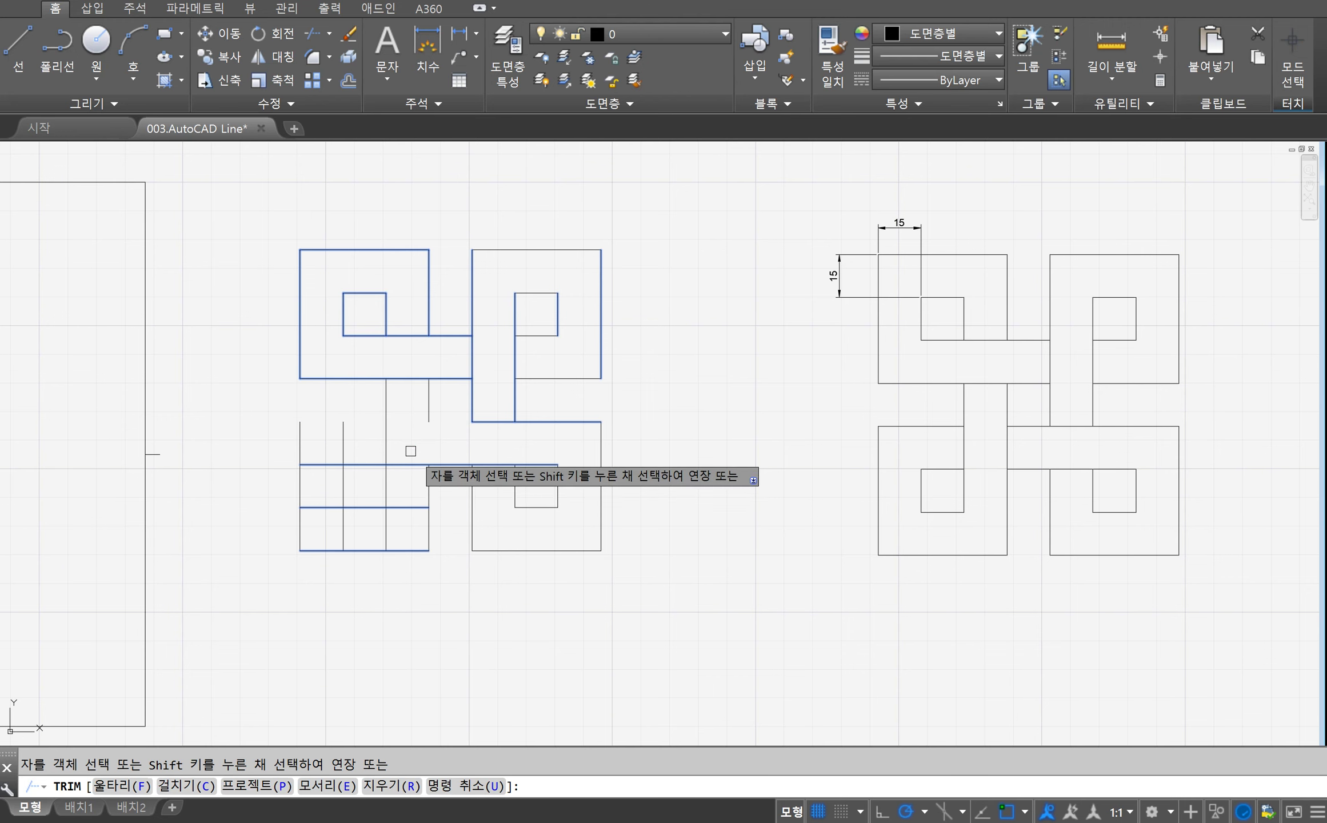
pyautogui.hotkey('ctrl', 'z')
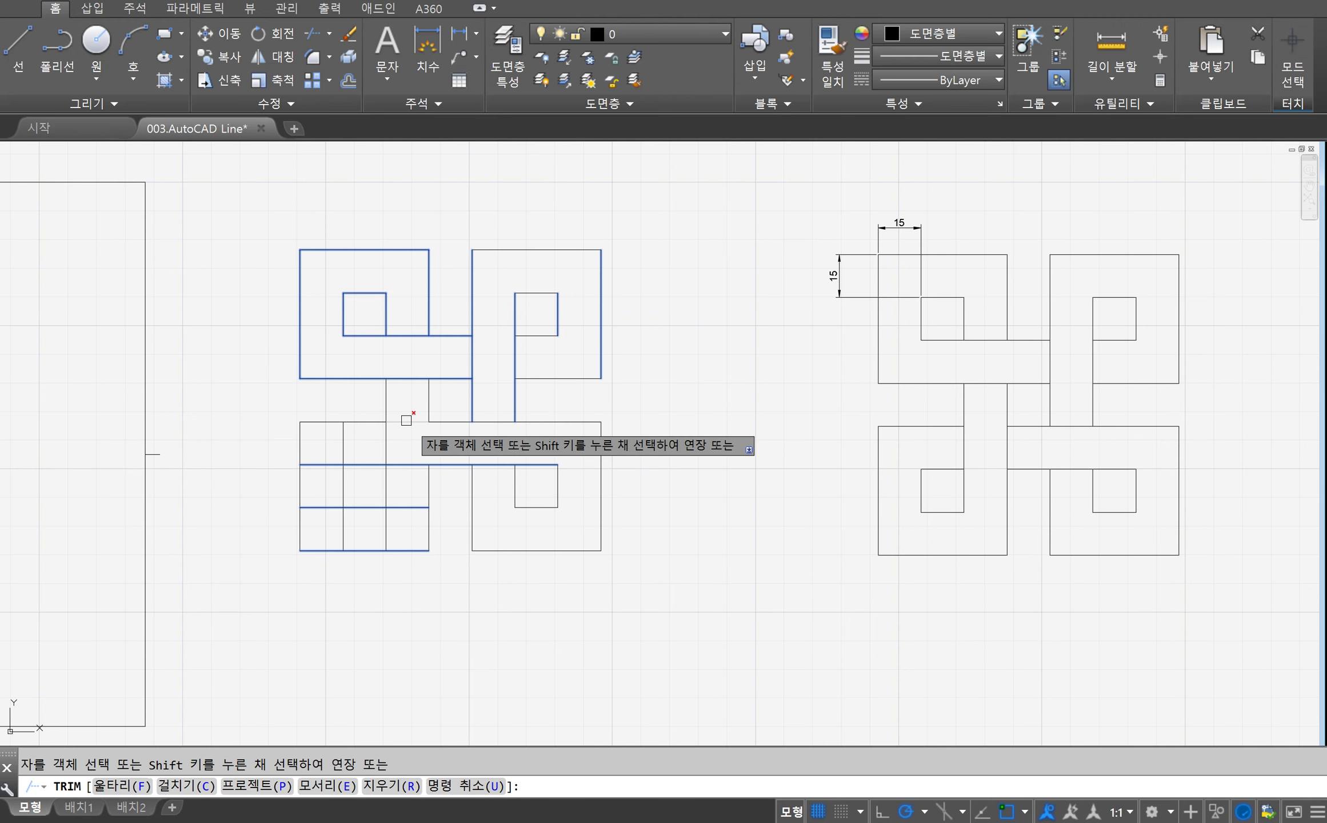
pyautogui.click(406, 422)
pyautogui.click(403, 465)
pyautogui.click(403, 507)
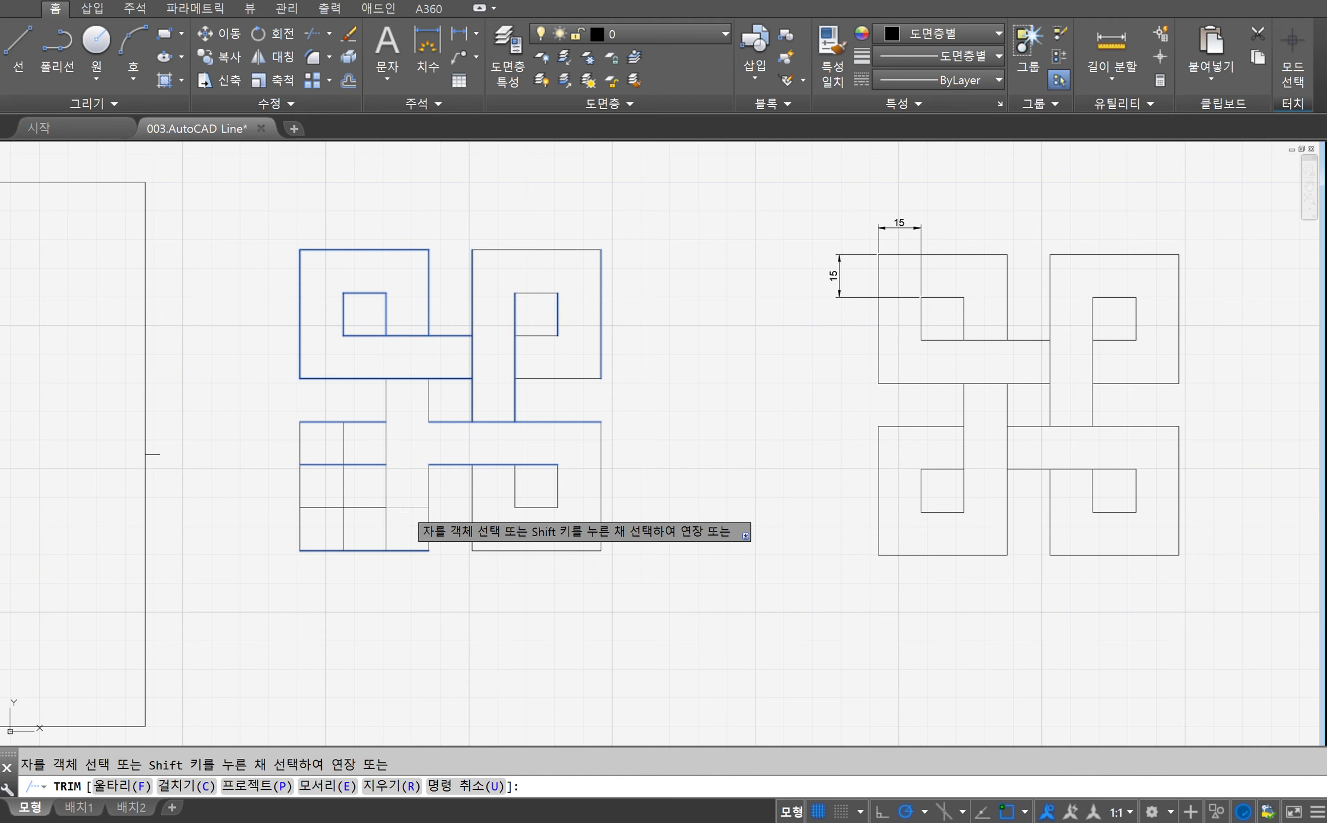
pyautogui.click(387, 526)
pyautogui.click(344, 525)
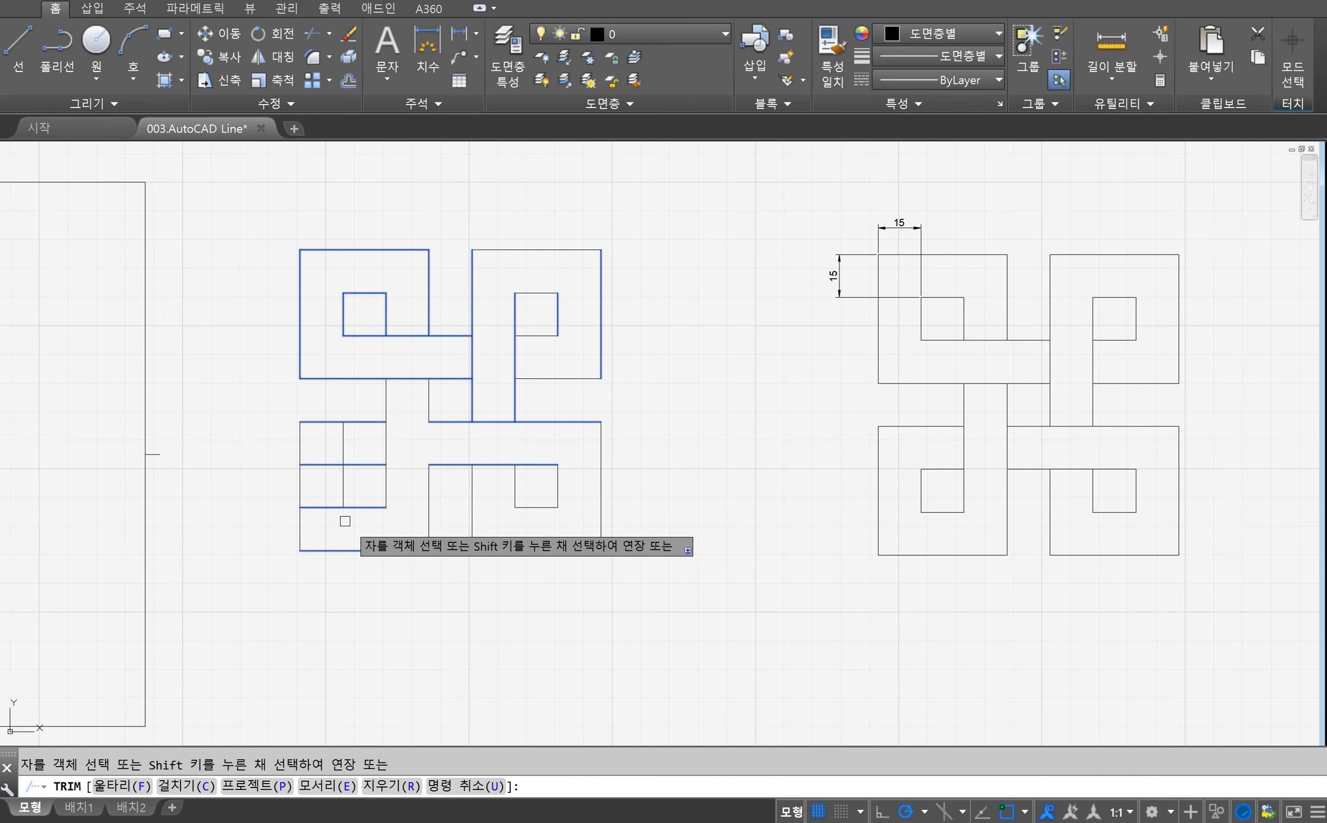
pyautogui.click(318, 465)
pyautogui.click(343, 441)
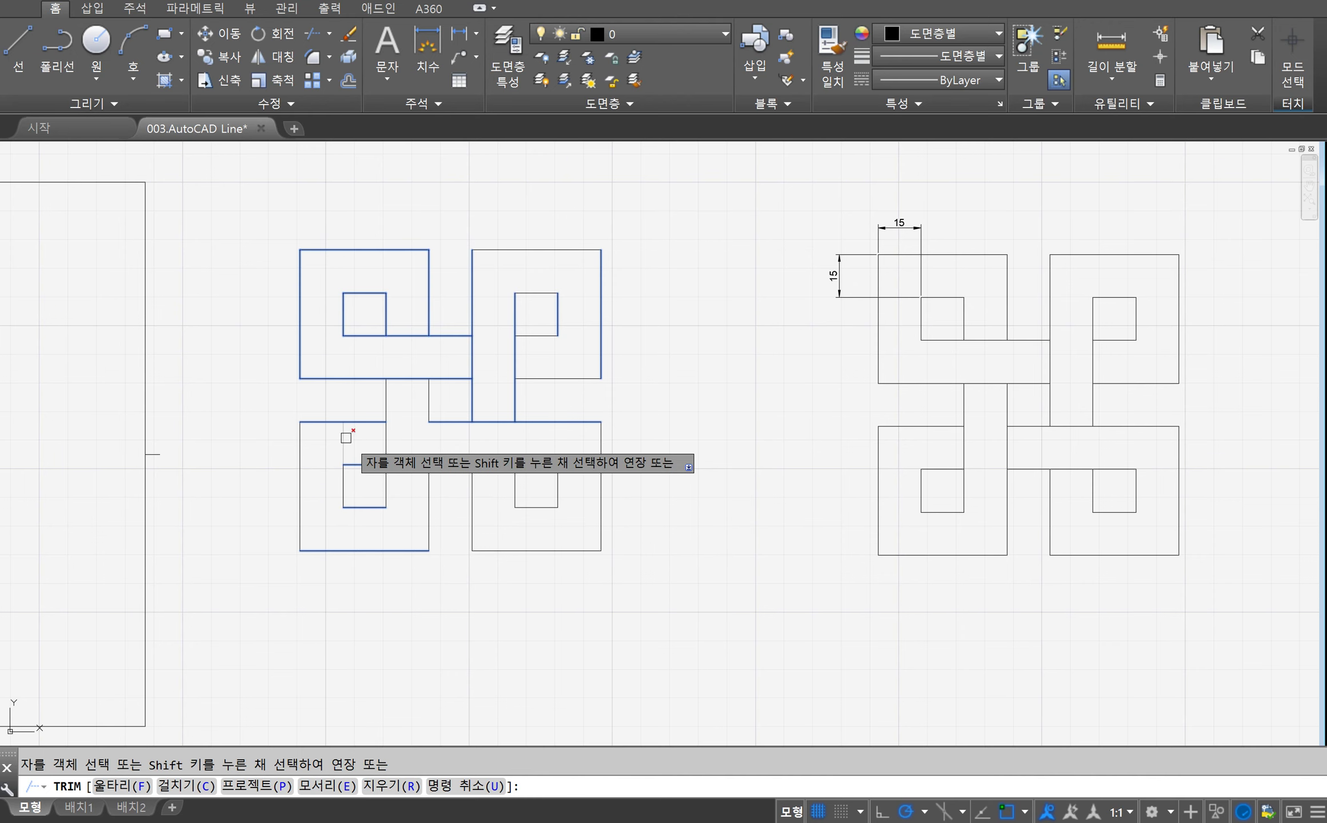
pyautogui.press('Return')
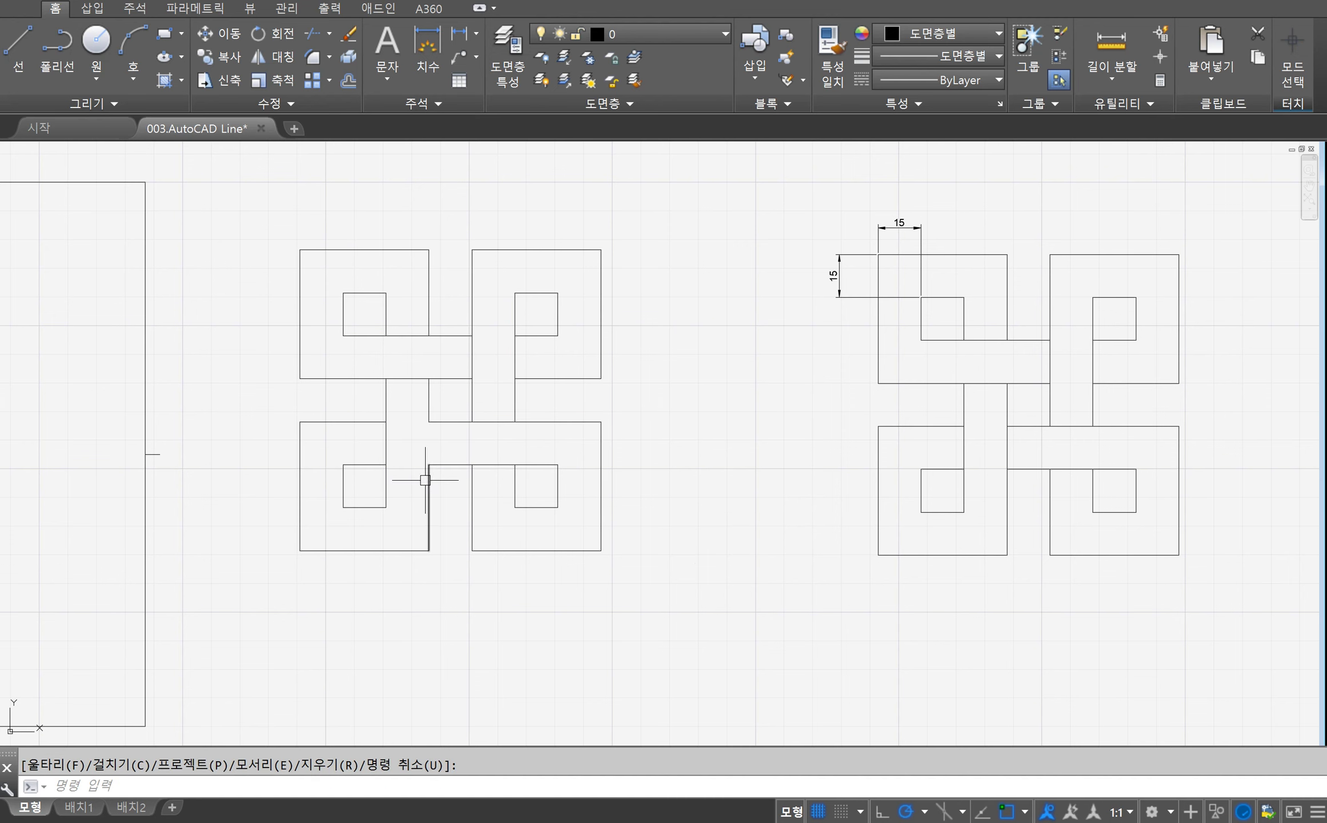
# Step: Grip-stretch the knot's centre vertical strand up to the upper line
pyautogui.click(429, 475)
pyautogui.click(428, 465)
pyautogui.click(429, 421)
pyautogui.press('Escape')
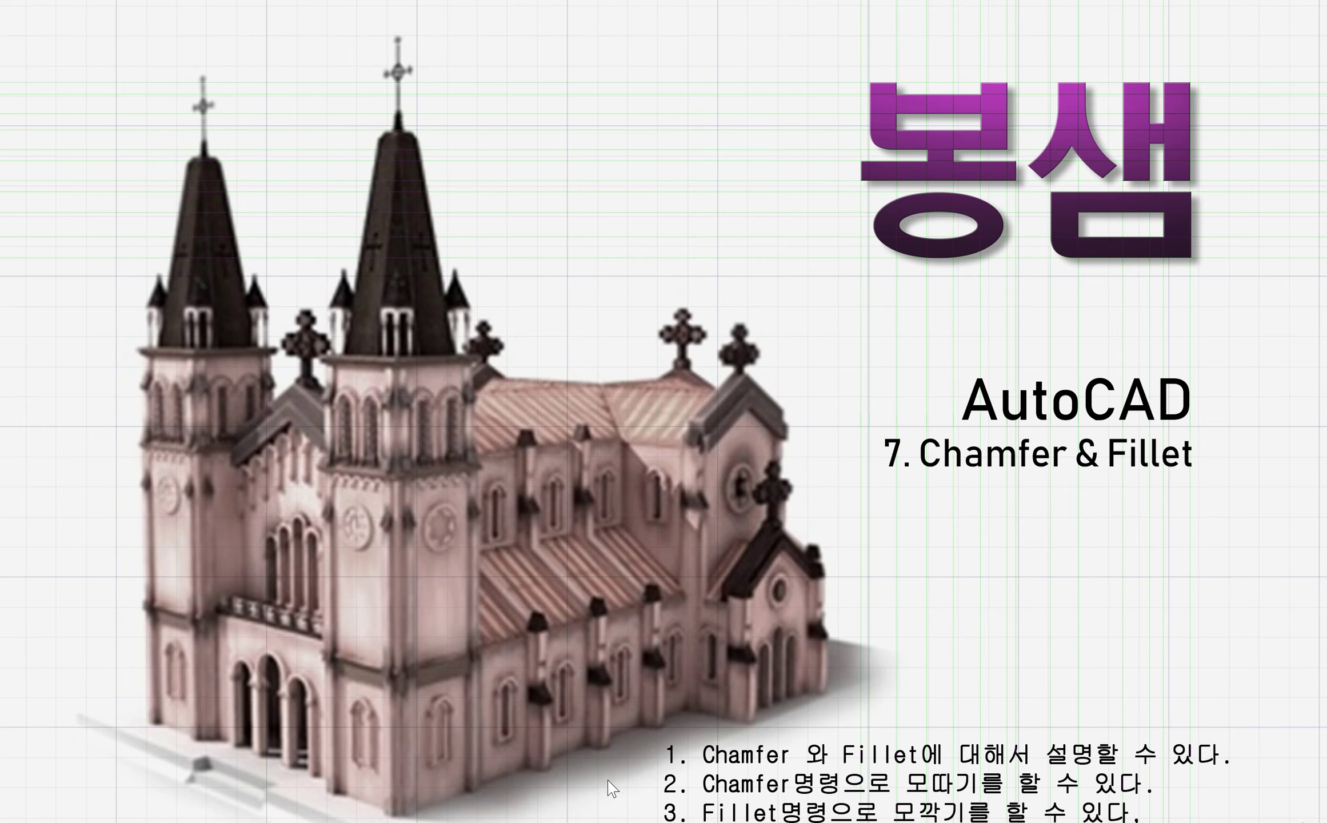
# Step: Switch back to the AutoCAD drawing window
pyautogui.hotkey('alt', 'Tab')
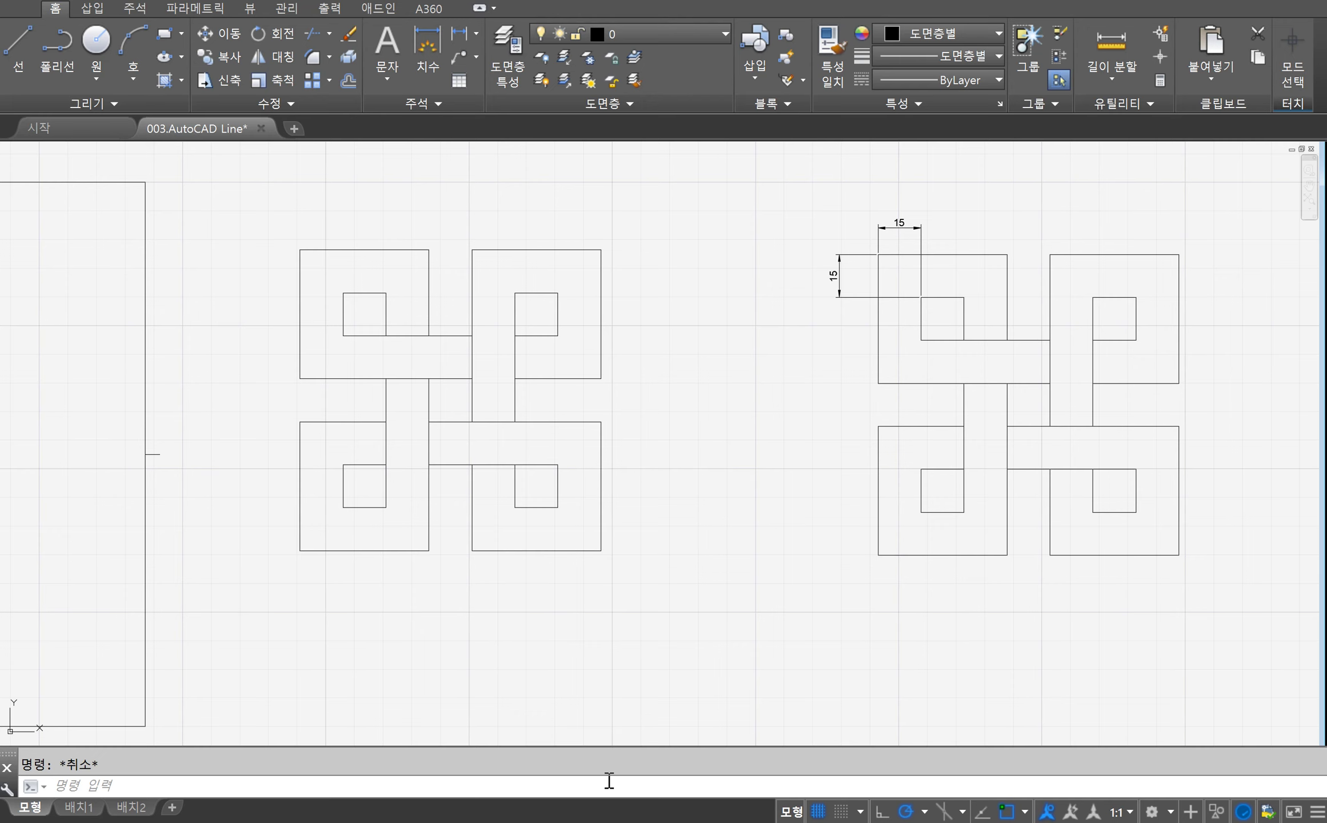
# Step: Pan until the framed practice sheet and slanted polygon fill the view
pyautogui.moveTo(379, 670)
pyautogui.mouseDown(button='middle')
pyautogui.moveTo(836, 616)
pyautogui.moveTo(925, 562)
pyautogui.mouseUp(button='middle')
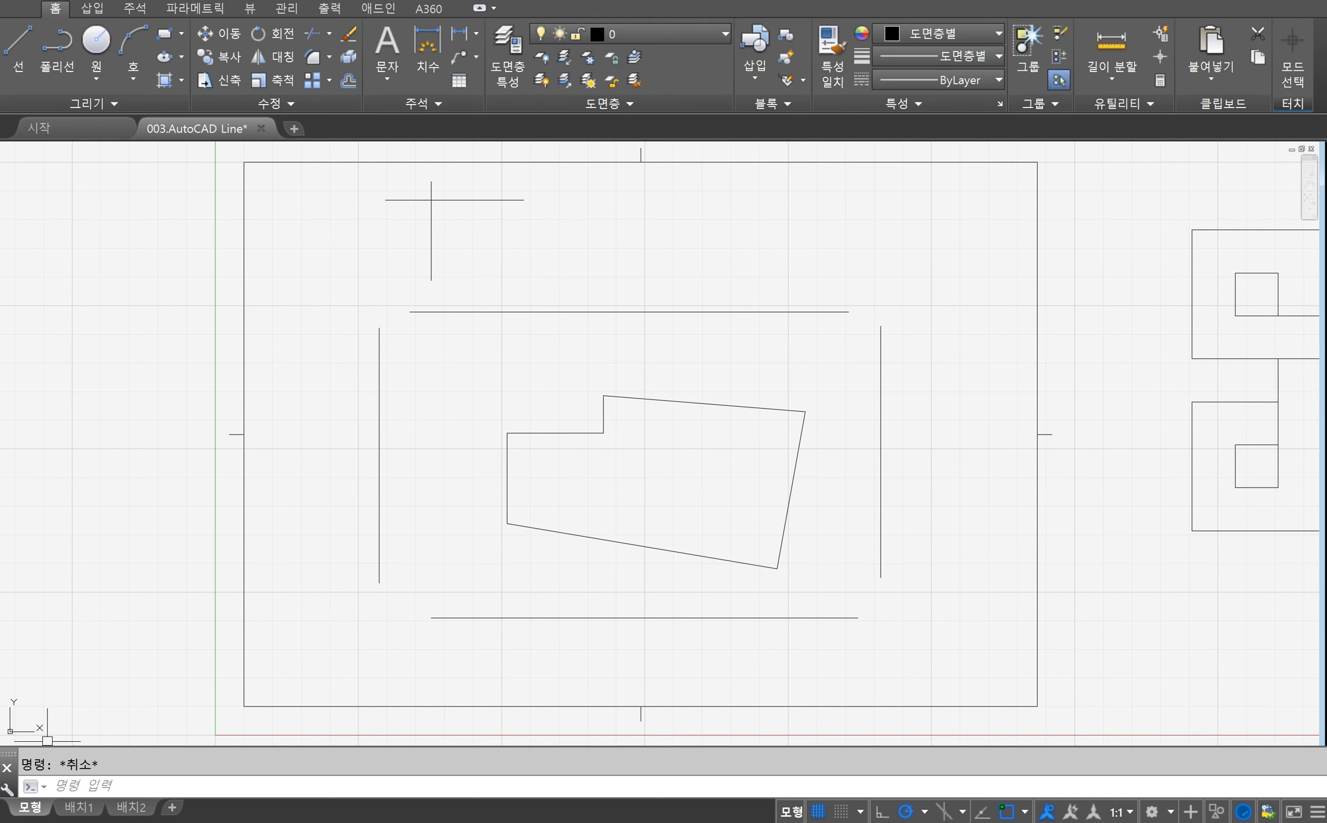
pyautogui.write('CHAMFER')
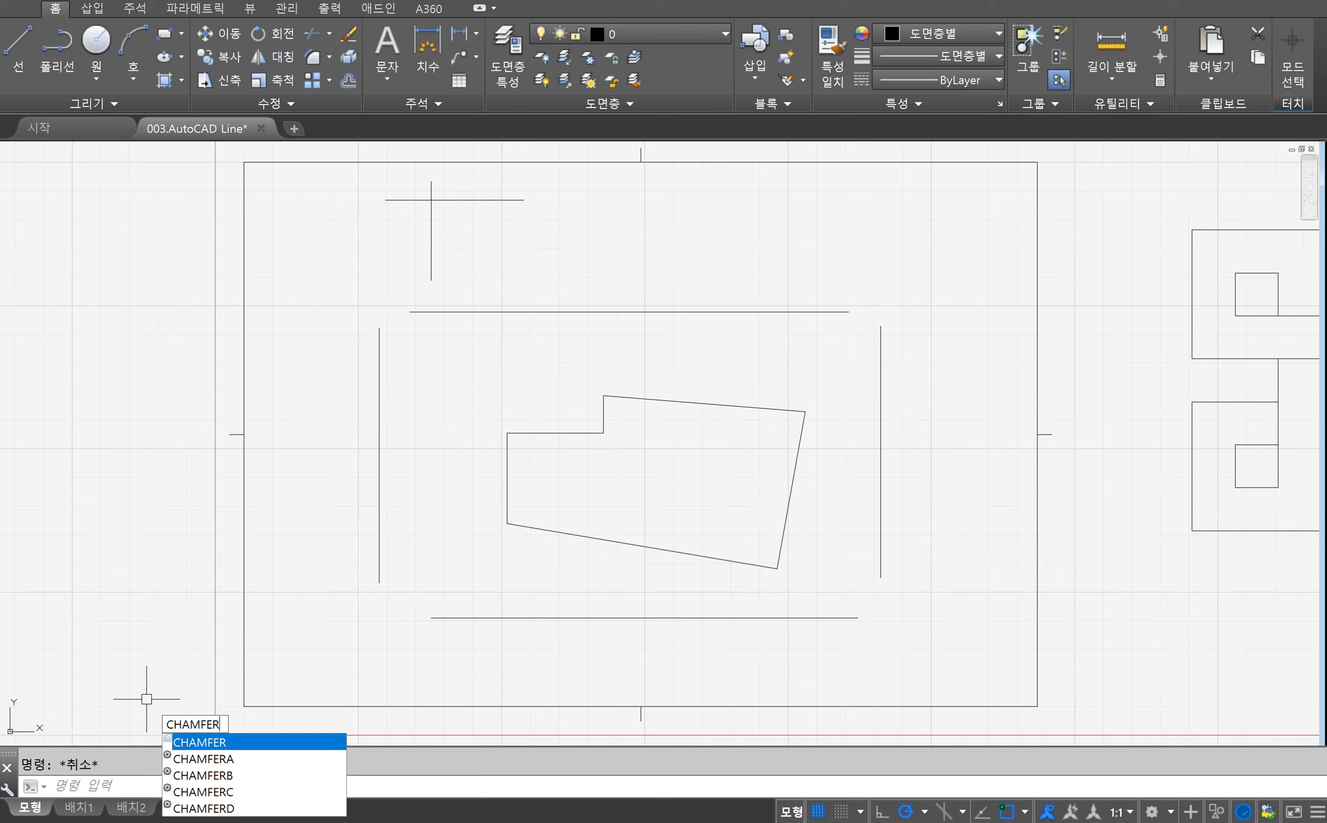
pyautogui.press('Return')
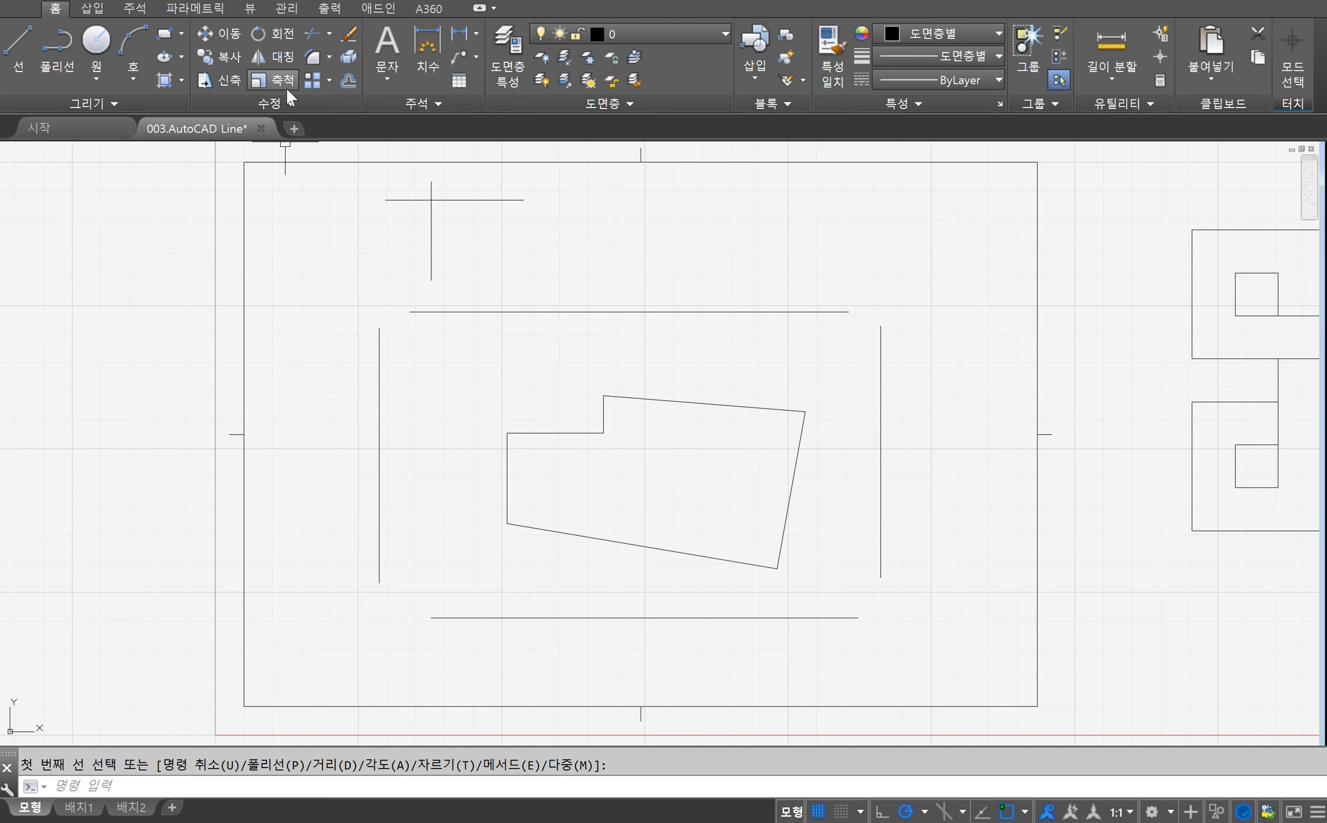
pyautogui.click(329, 58)
pyautogui.click(303, 124)
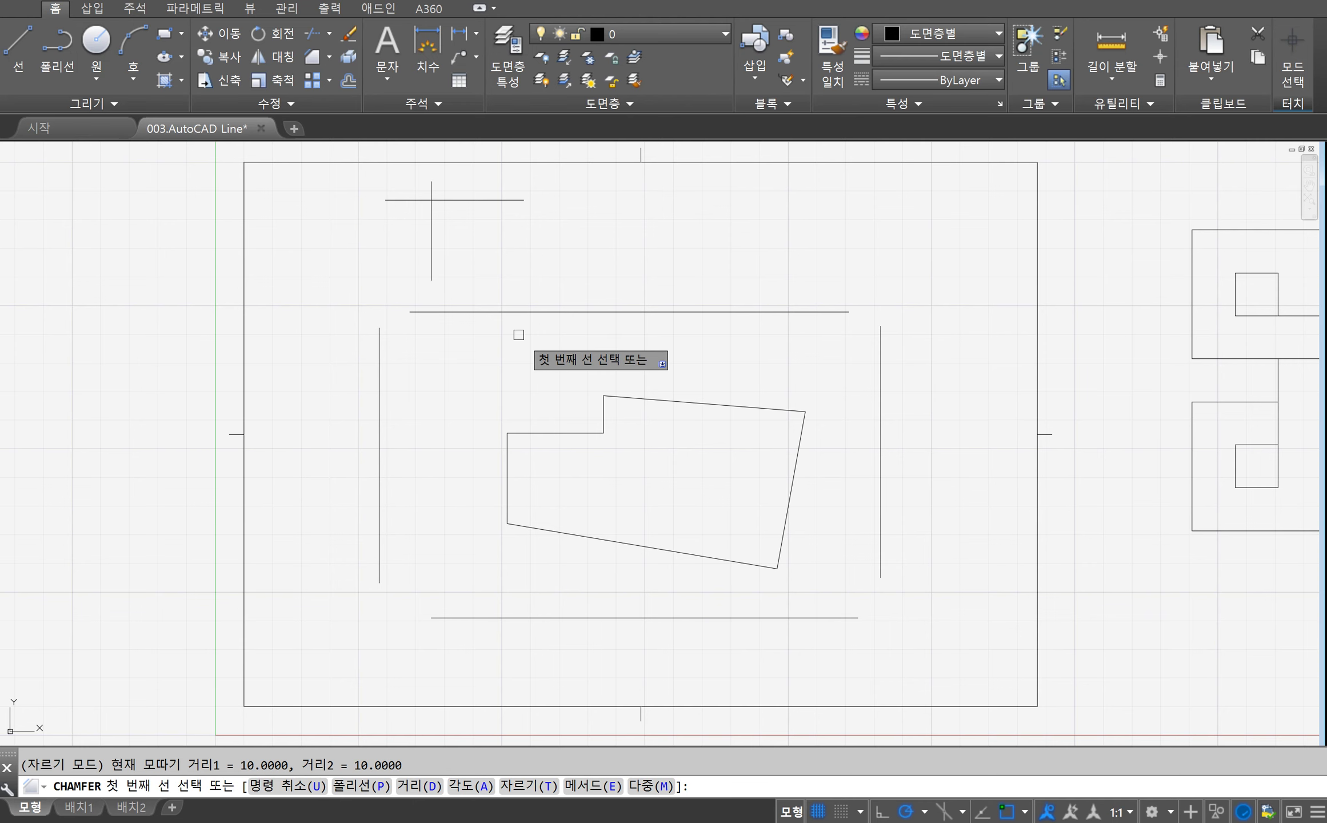
pyautogui.click(379, 348)
pyautogui.click(426, 316)
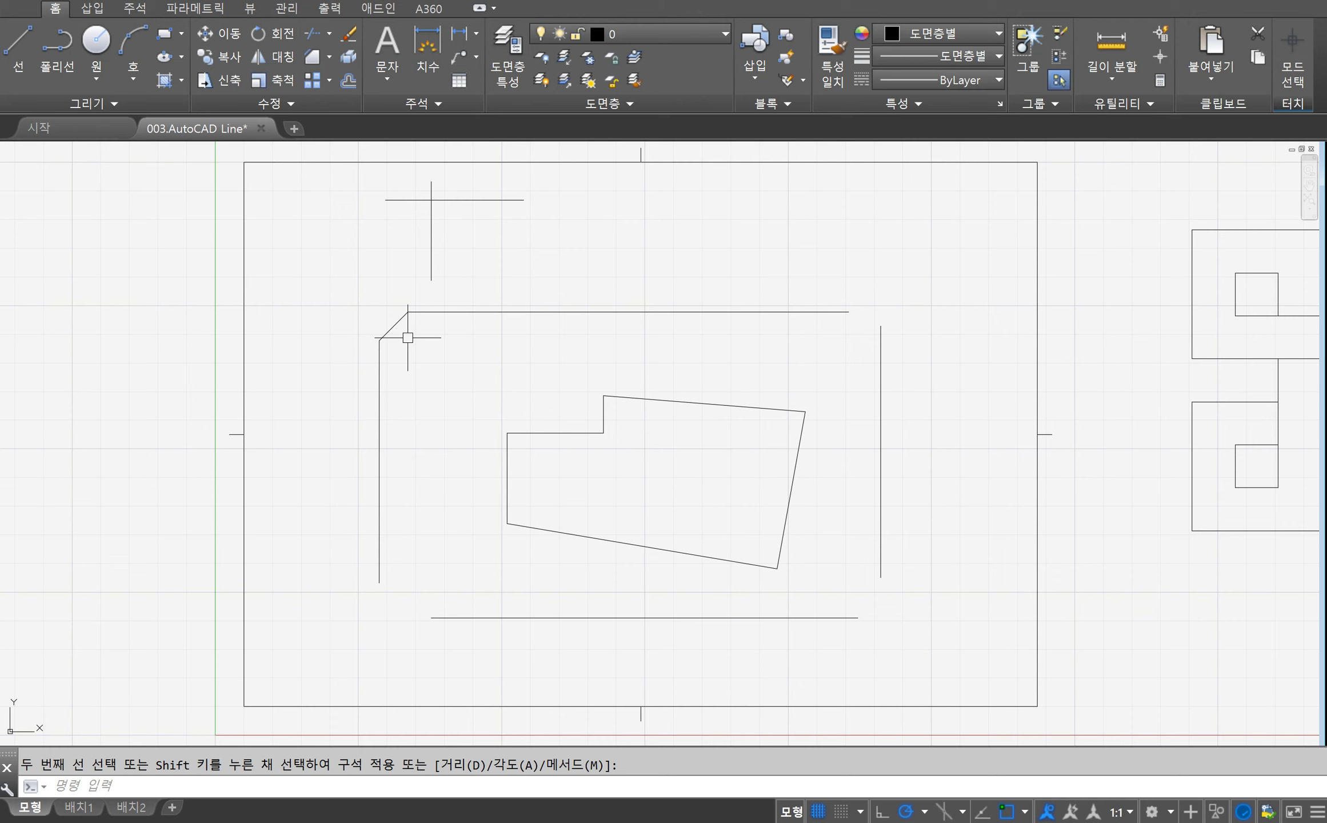
pyautogui.click(407, 337)
pyautogui.press('Return')
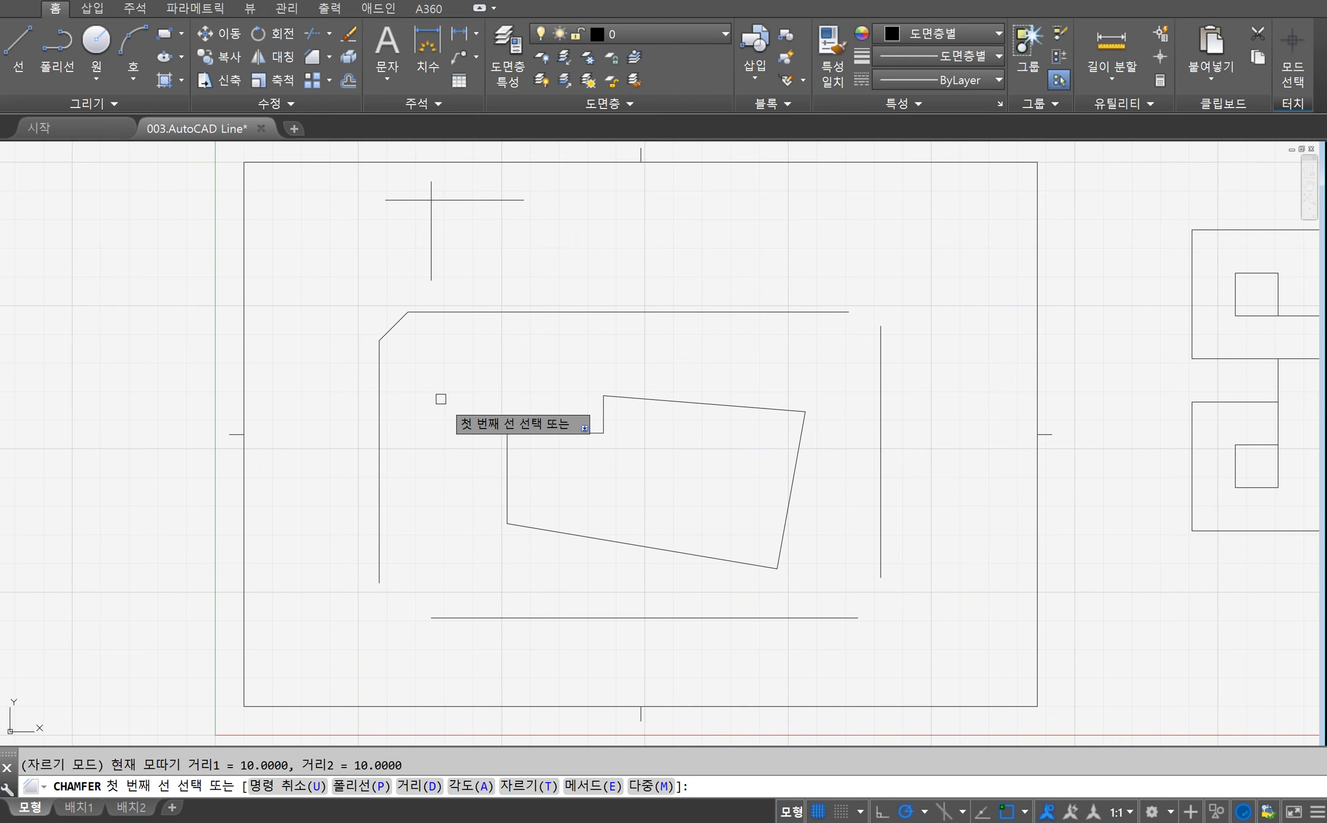
pyautogui.click(827, 314)
pyautogui.click(880, 358)
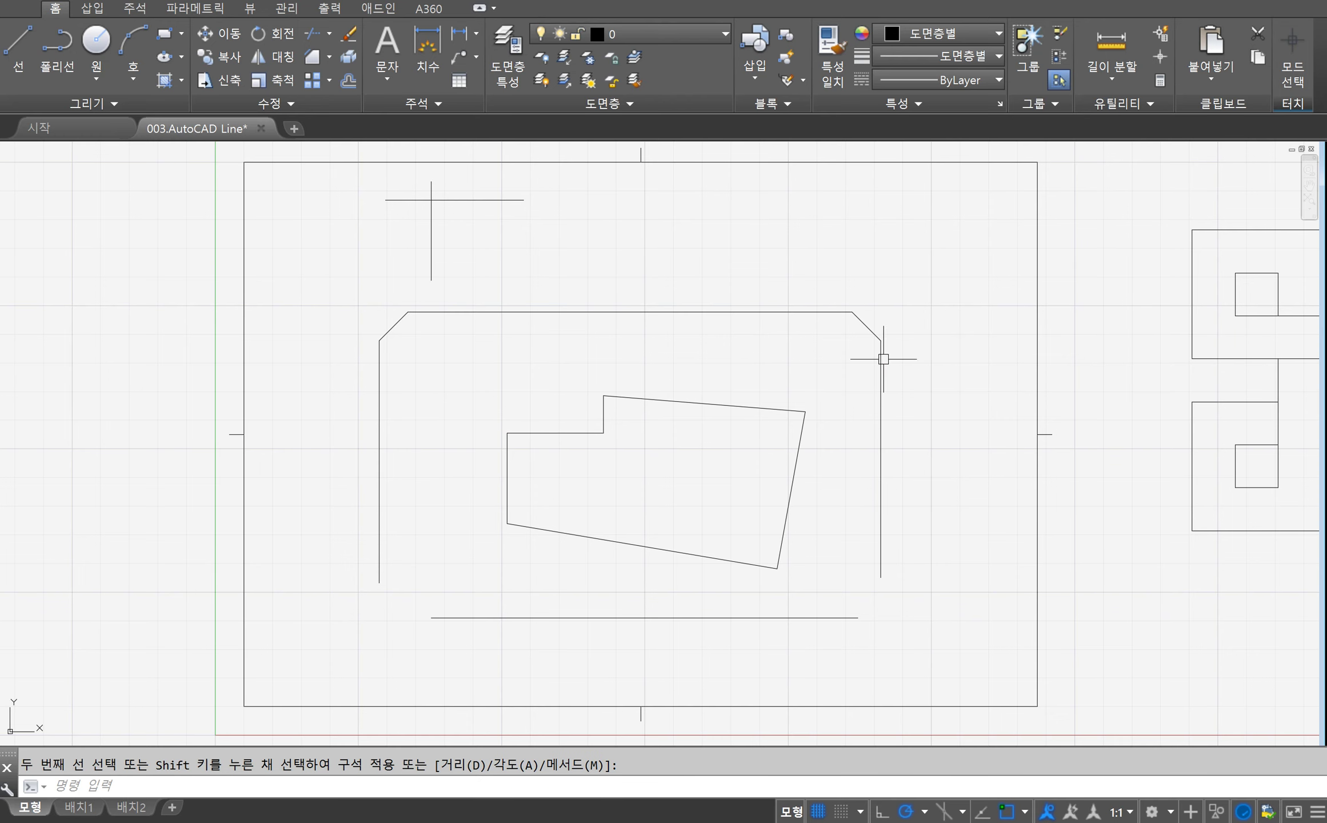
pyautogui.write('u')
pyautogui.press('Return')
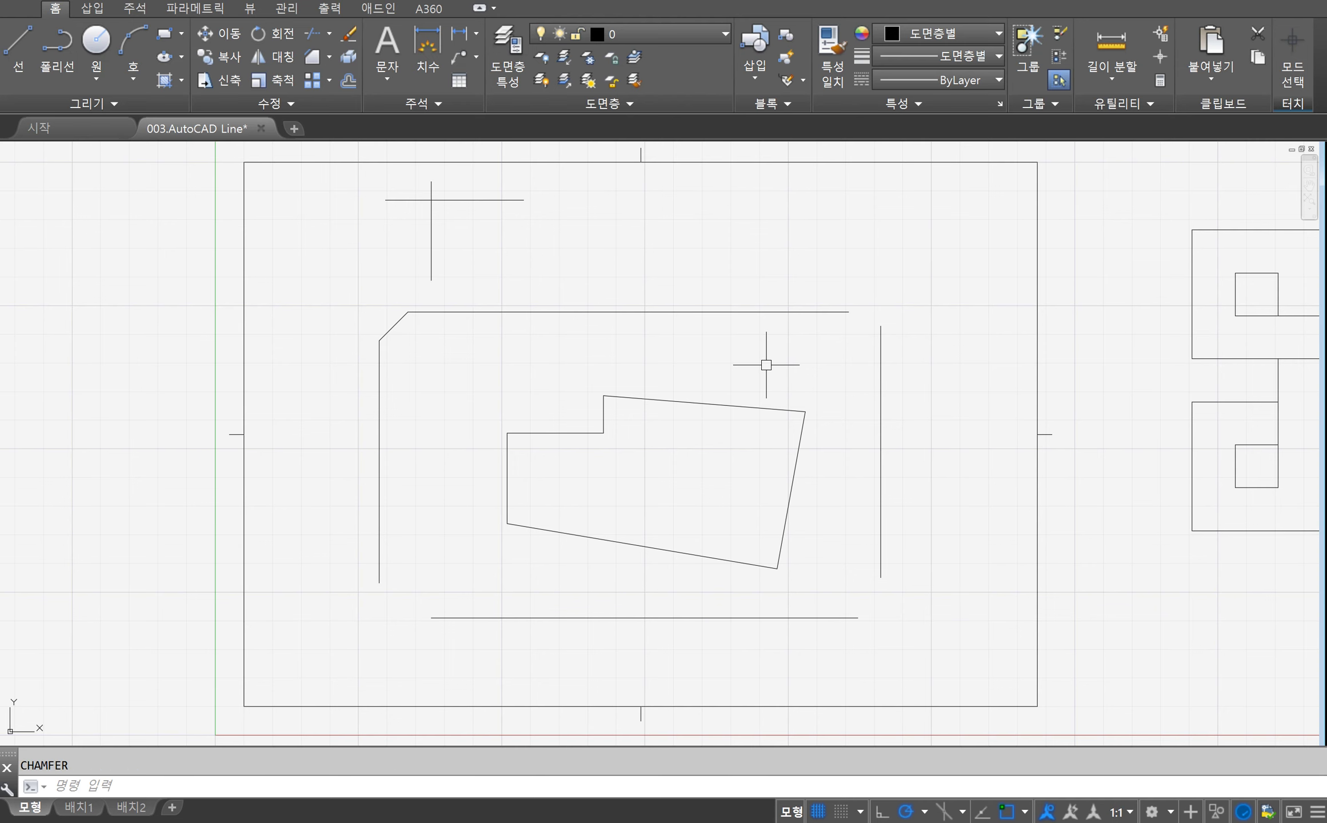
pyautogui.write('u')
pyautogui.press('Return')
pyautogui.write('u')
pyautogui.press('Return')
pyautogui.press('Escape')
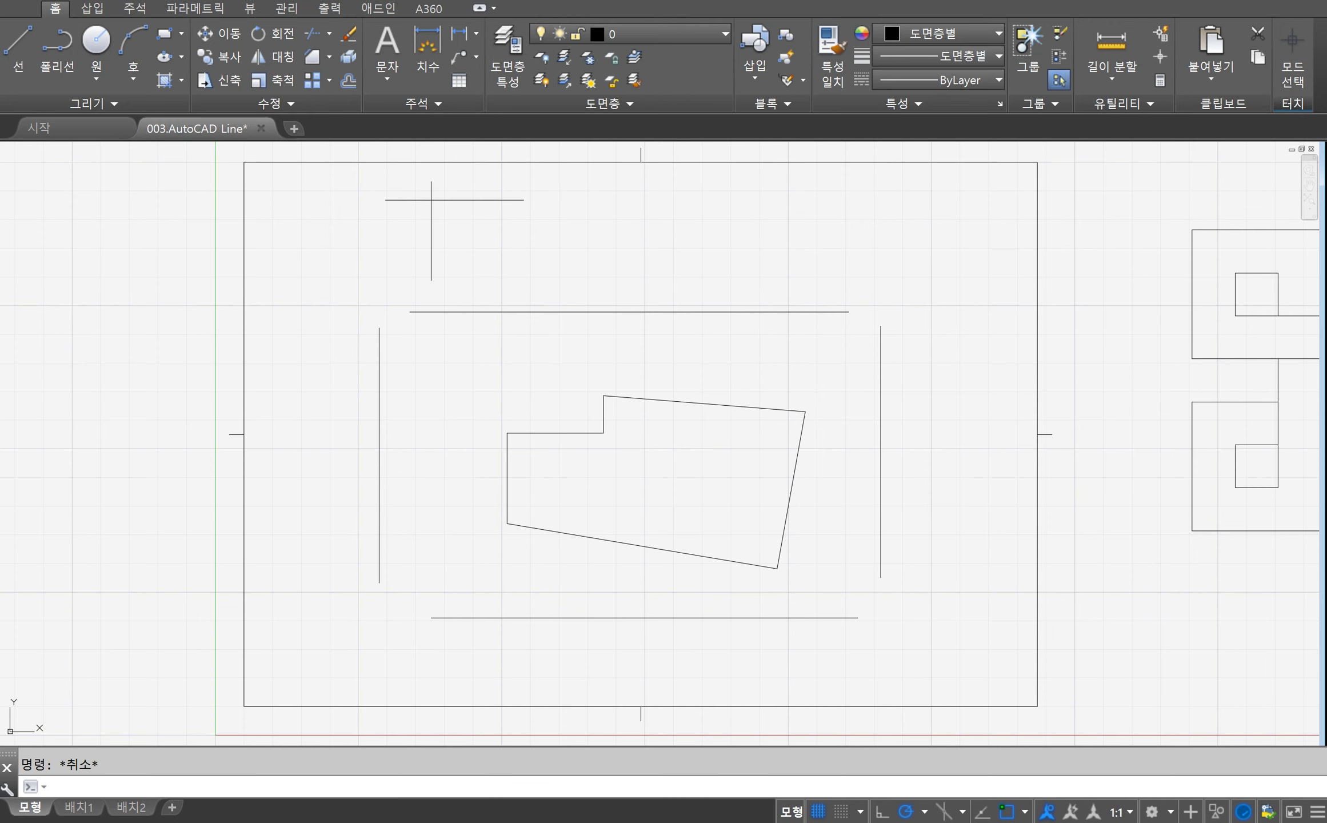
pyautogui.moveTo(1309, 345); pyautogui.dragTo(766, 365, button='middle')
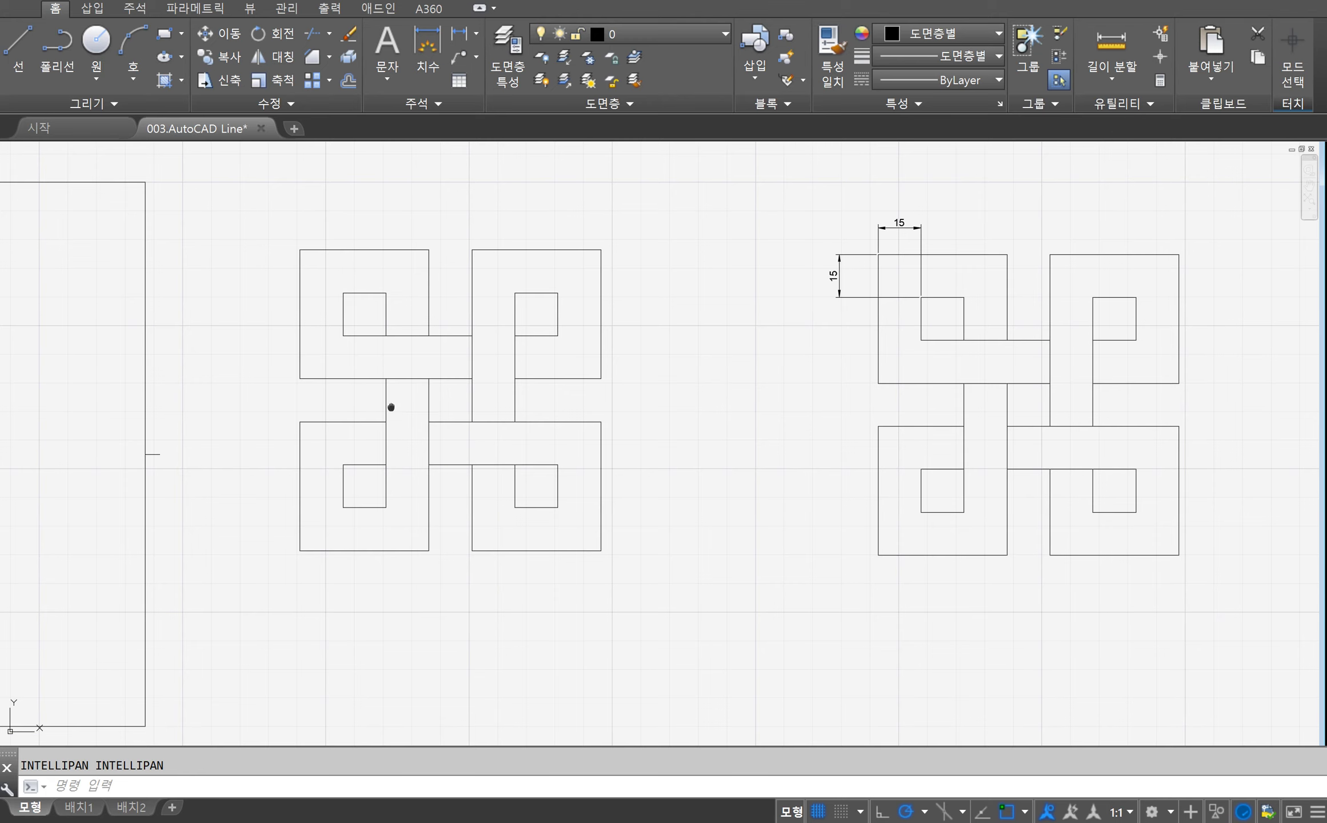
pyautogui.moveTo(388, 408); pyautogui.dragTo(1312, 453, button='middle')
pyautogui.moveTo(797, 459)
pyautogui.mouseDown(button='middle')
pyautogui.moveTo(696, 439)
pyautogui.moveTo(834, 461)
pyautogui.mouseUp(button='middle')
pyautogui.click(312, 80)
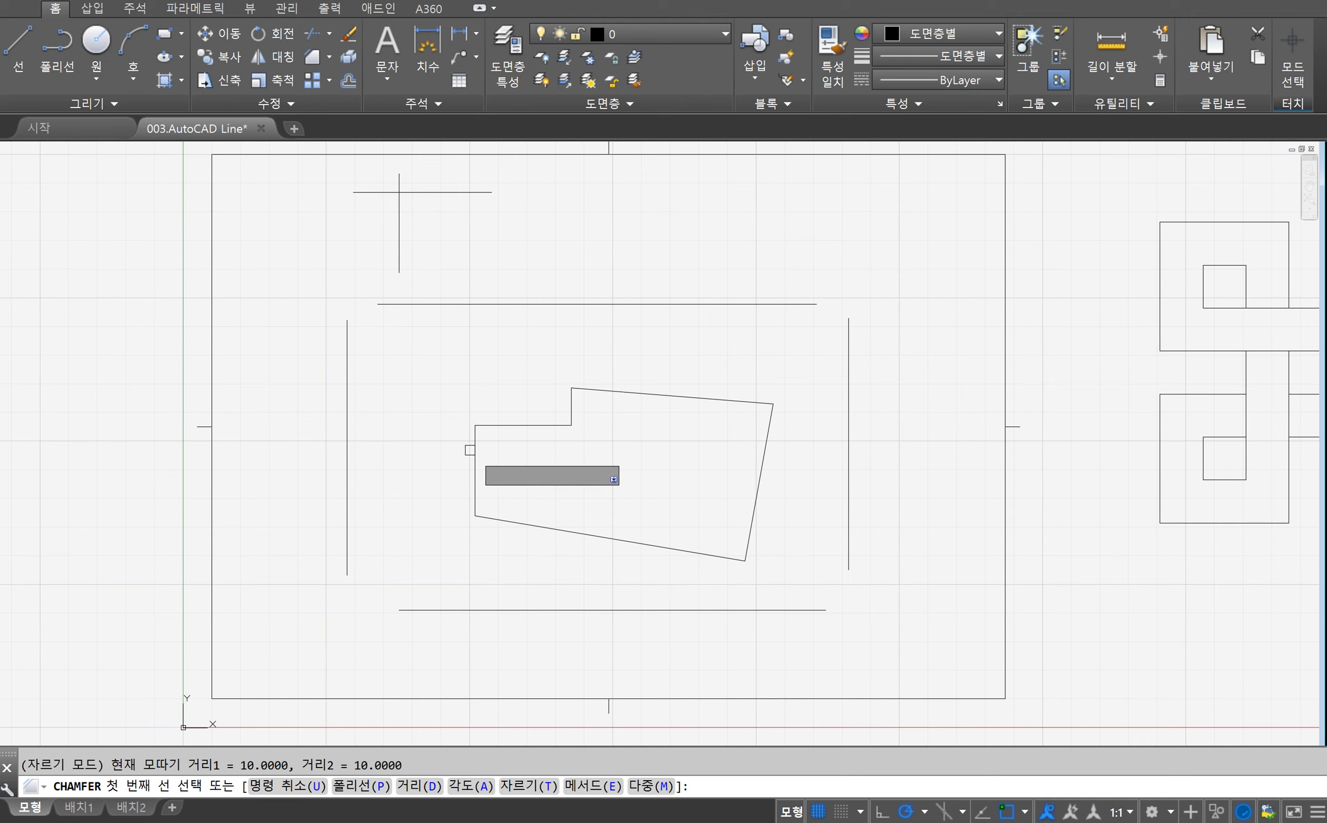
pyautogui.press('Escape')
pyautogui.click(475, 450)
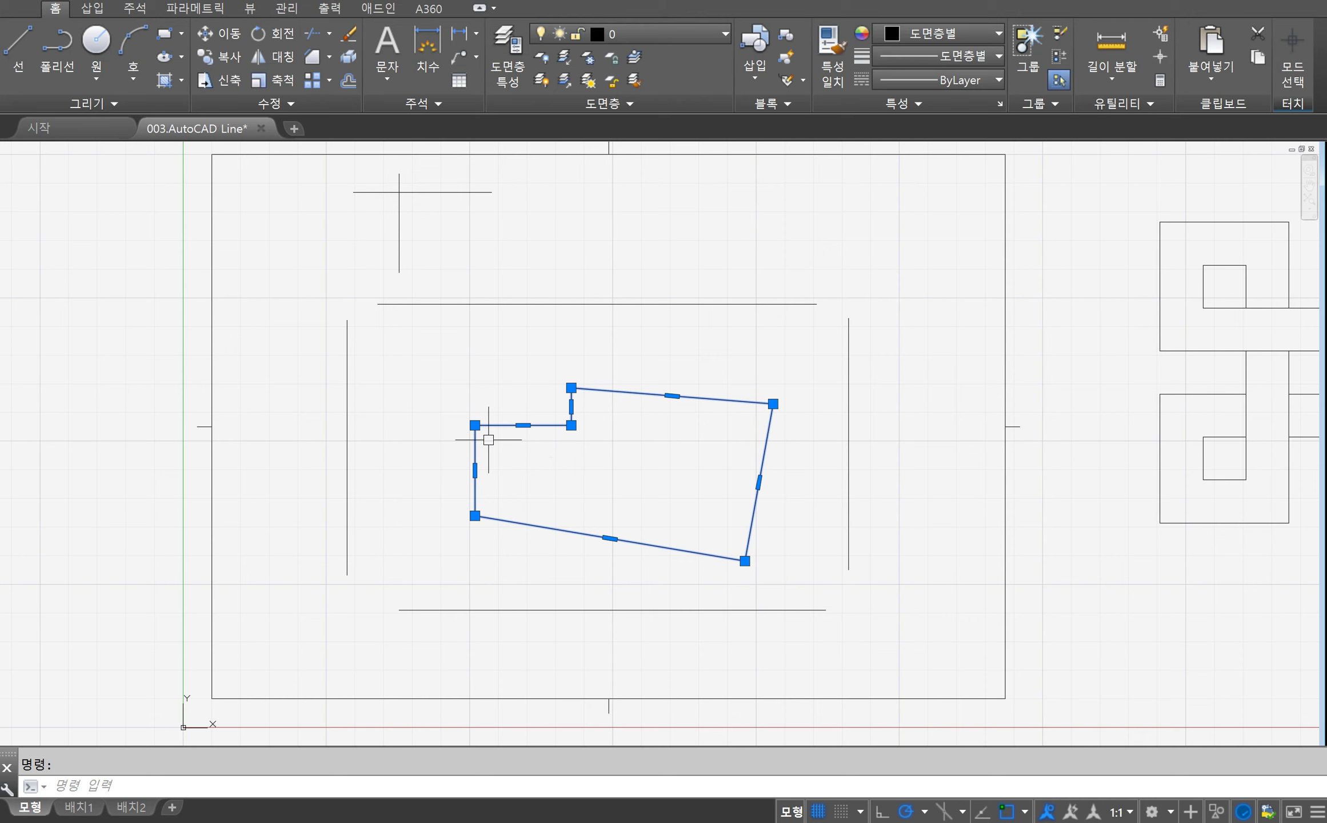
pyautogui.press('Escape')
pyautogui.click(305, 64)
pyautogui.write('P')
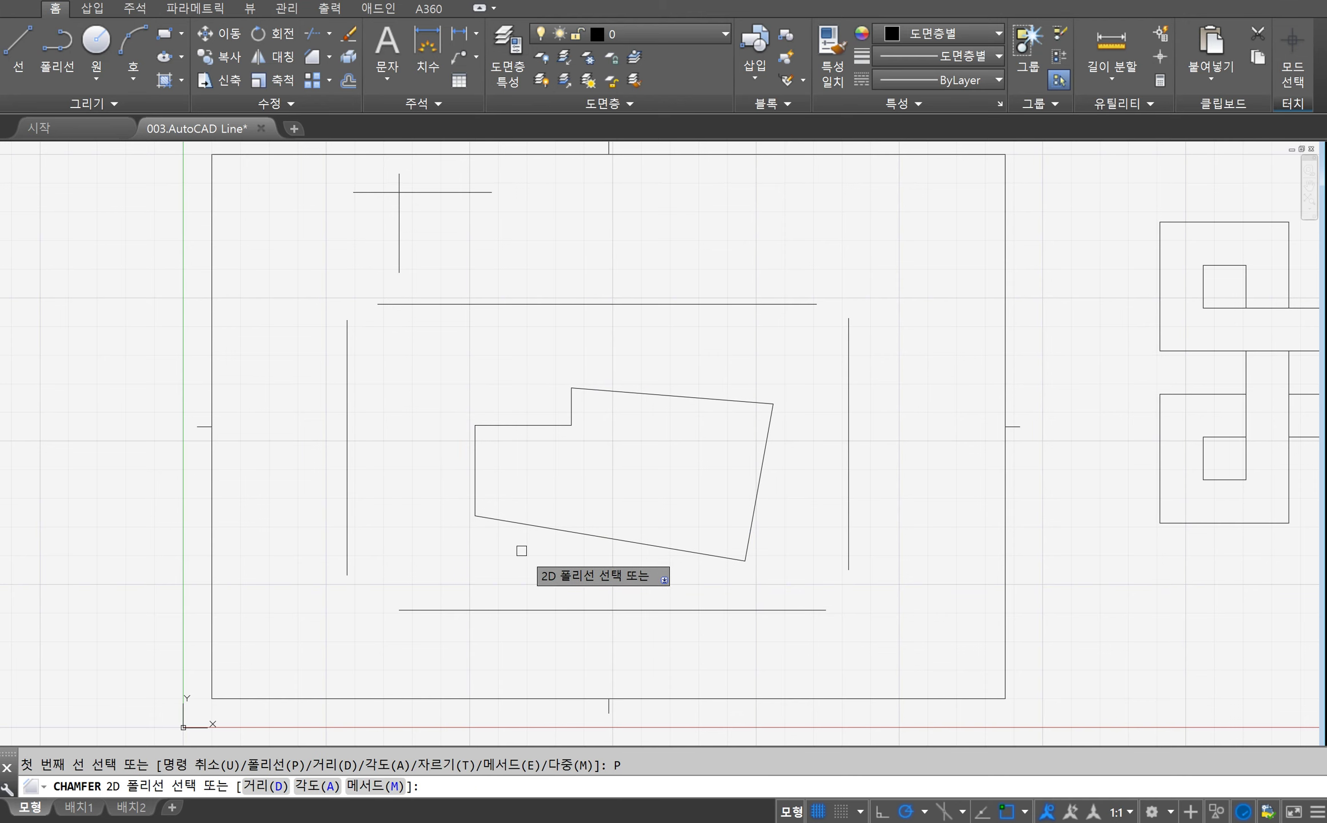
# Step: Chamfer all the polygon's corners at 10 units at once using the Polyline option
pyautogui.write('d')
pyautogui.press('Return')
pyautogui.press('Return')
pyautogui.press('Return')
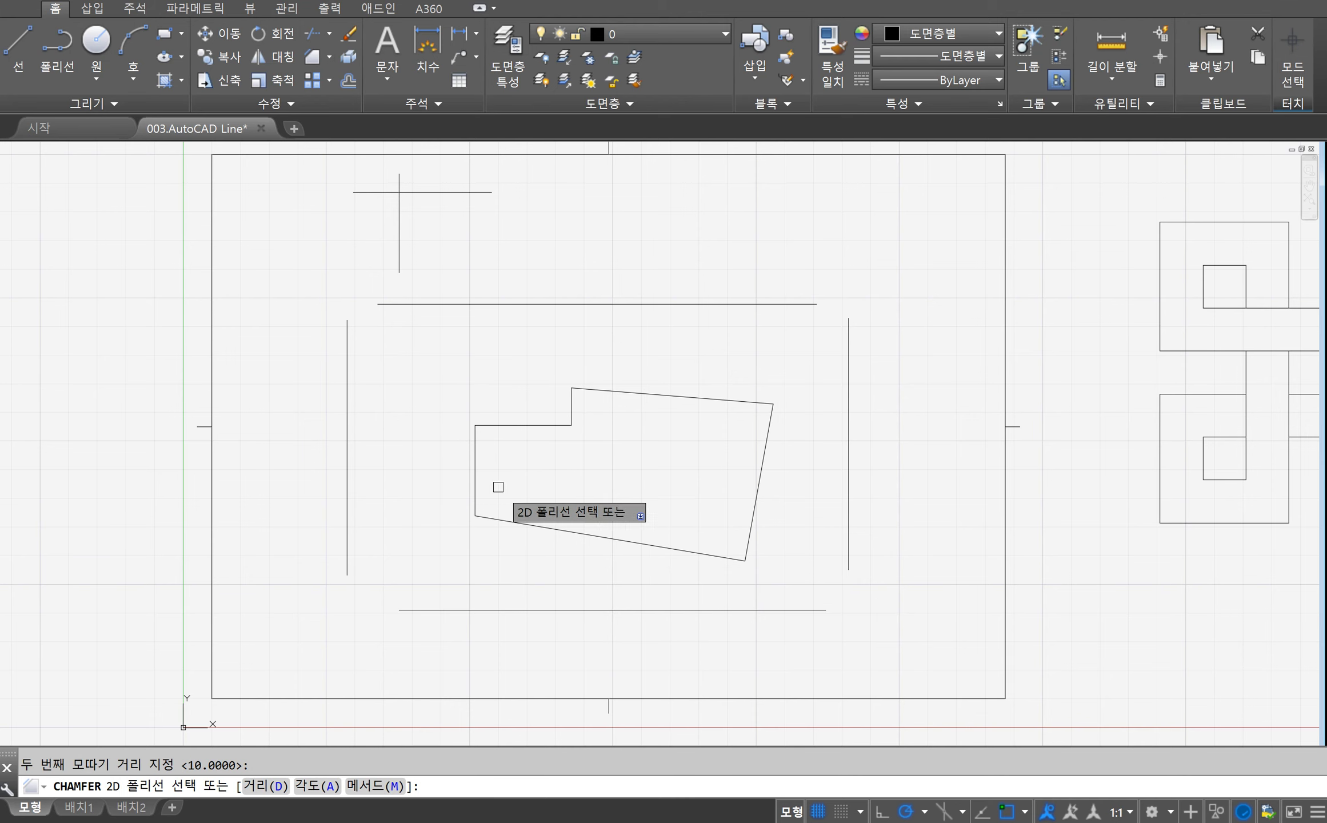
pyautogui.click(479, 459)
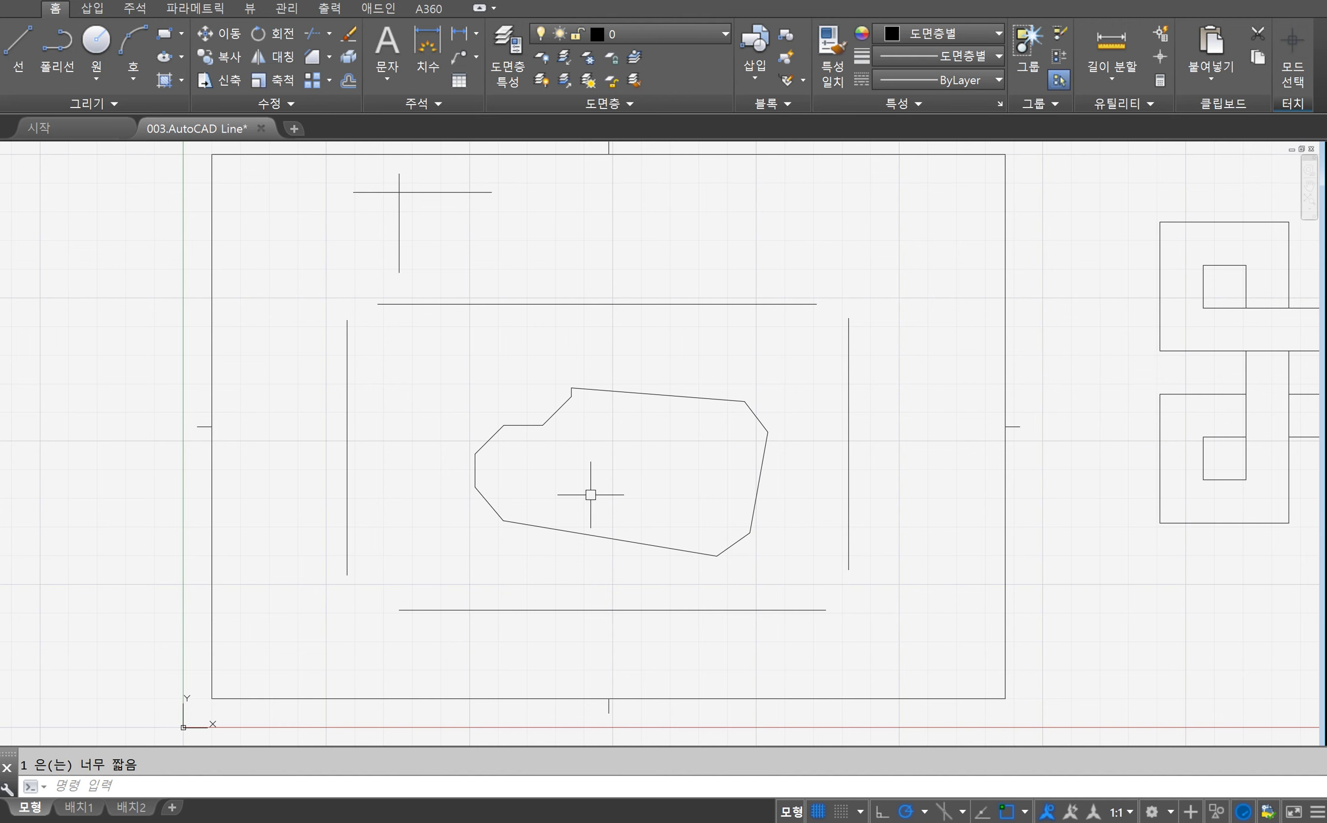
pyautogui.press('Escape')
# Step: Chamfer the frame's top-left corner with equal 10-unit distances
pyautogui.write('CHAMfer')
pyautogui.press('Return')
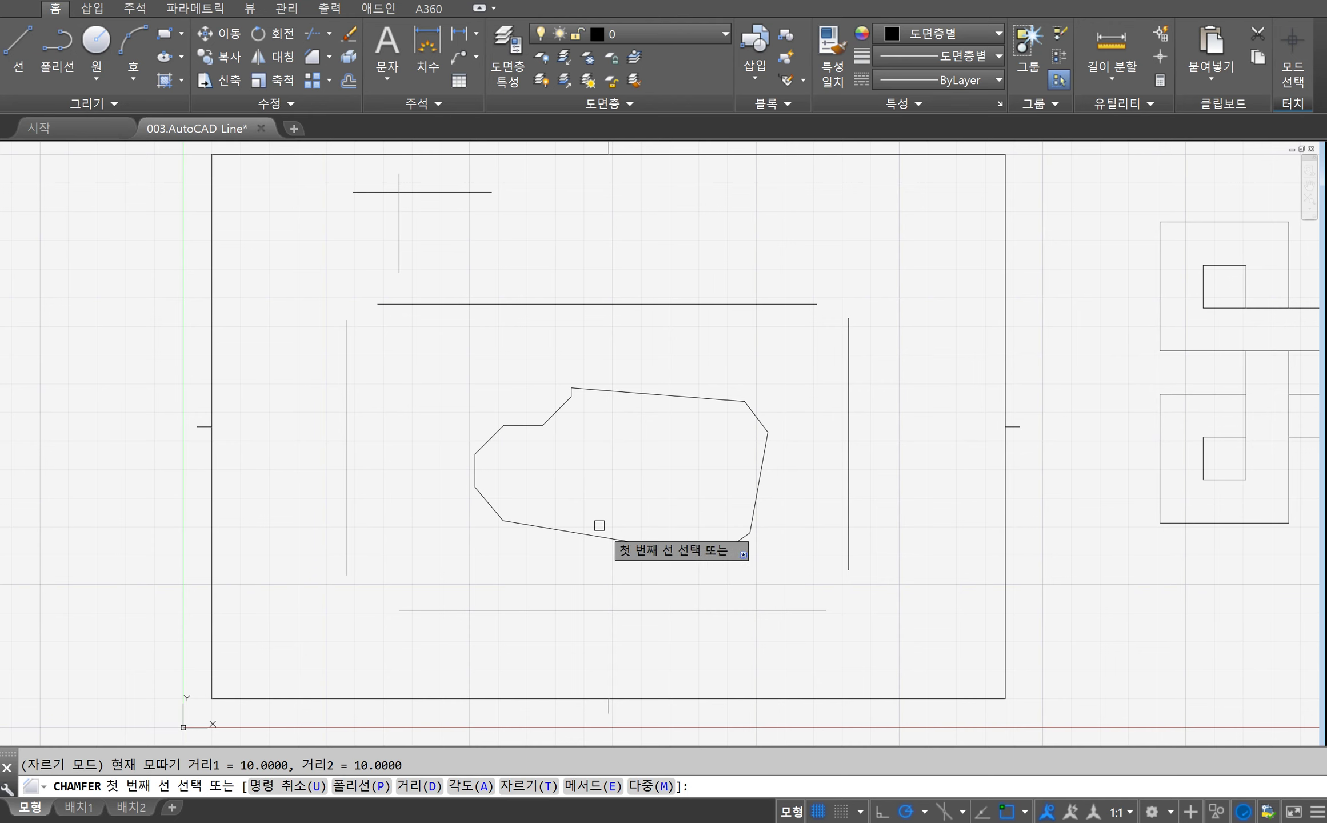
pyautogui.write('d')
pyautogui.press('Return')
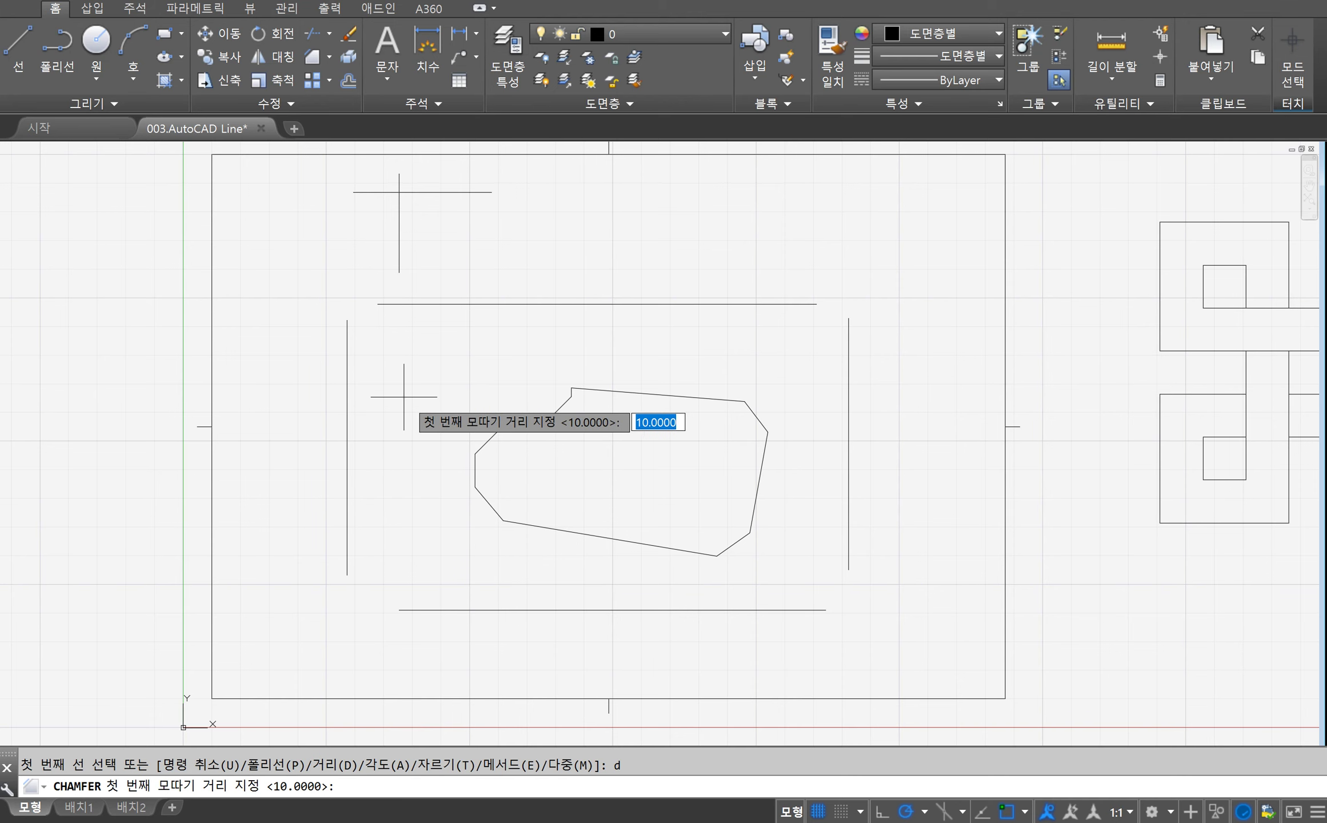
pyautogui.press('Return')
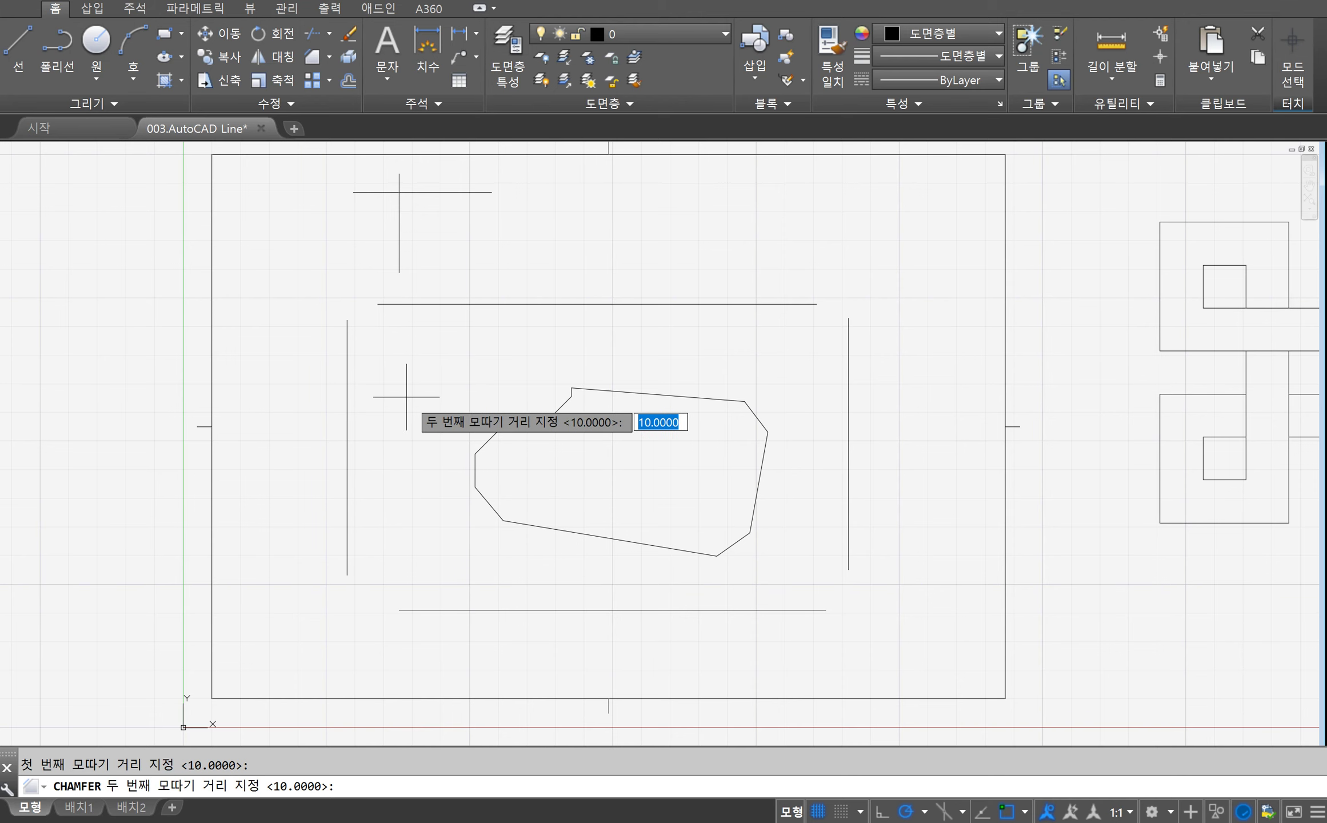
pyautogui.press('Return')
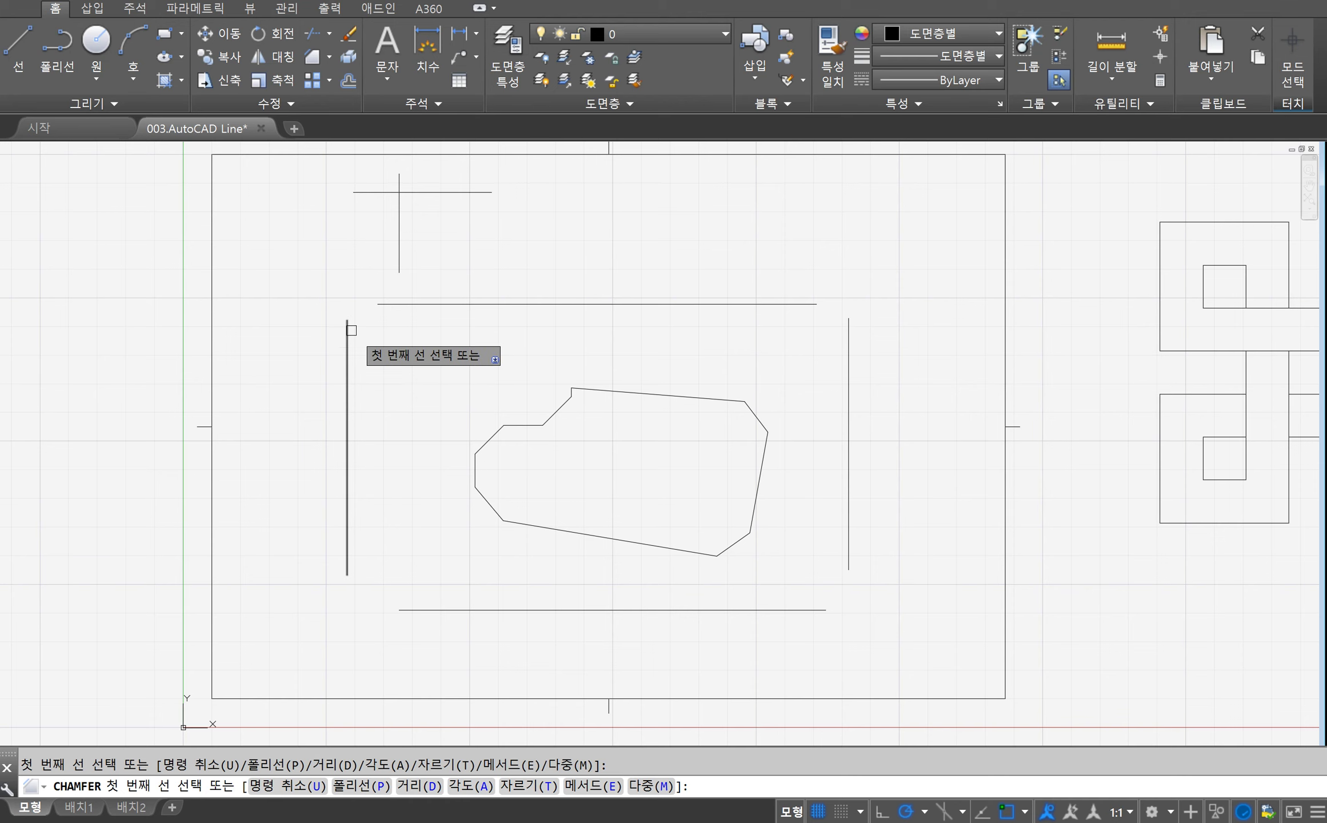
pyautogui.click(352, 331)
pyautogui.click(386, 304)
# Step: Chamfer the frame's top-right corner with distances 10 and 5
pyautogui.press('Return')
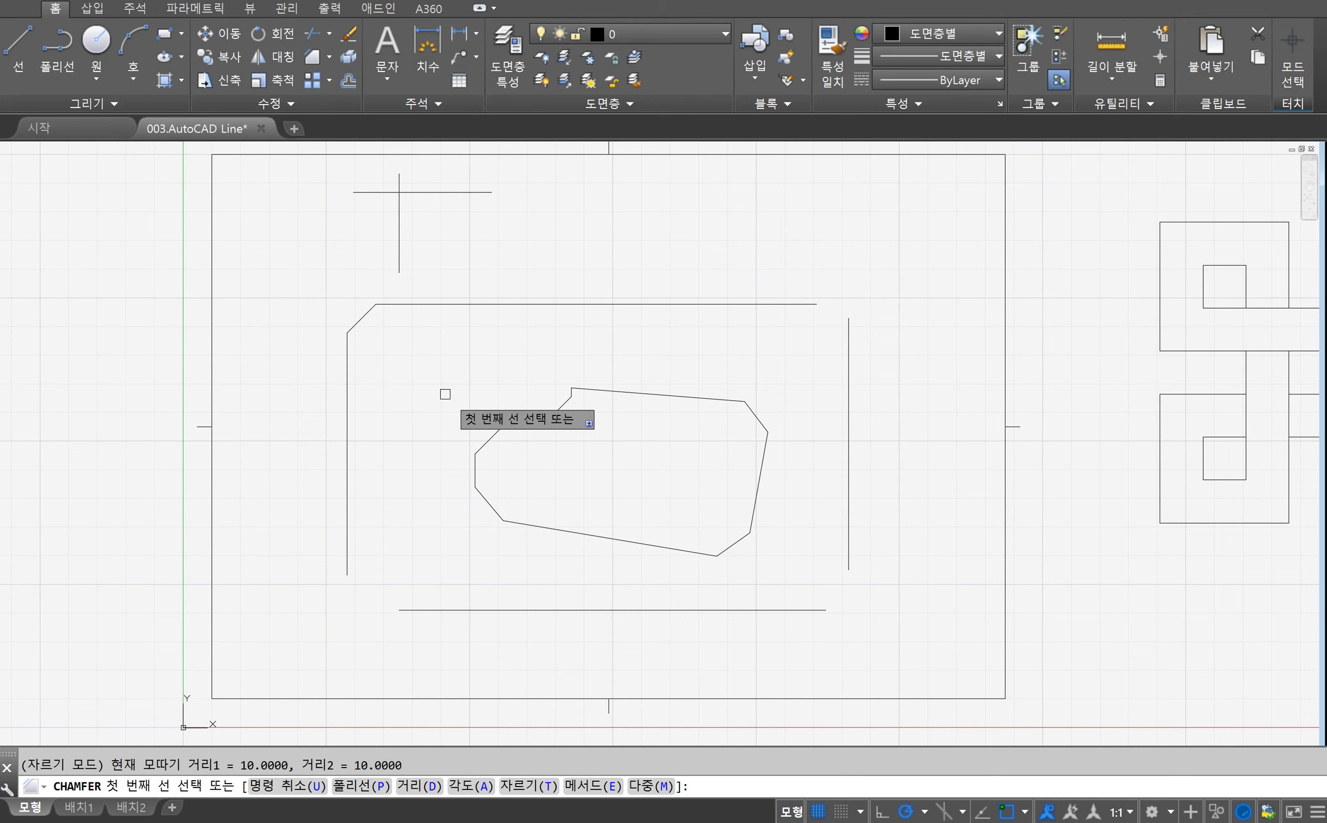
pyautogui.write('d')
pyautogui.press('Return')
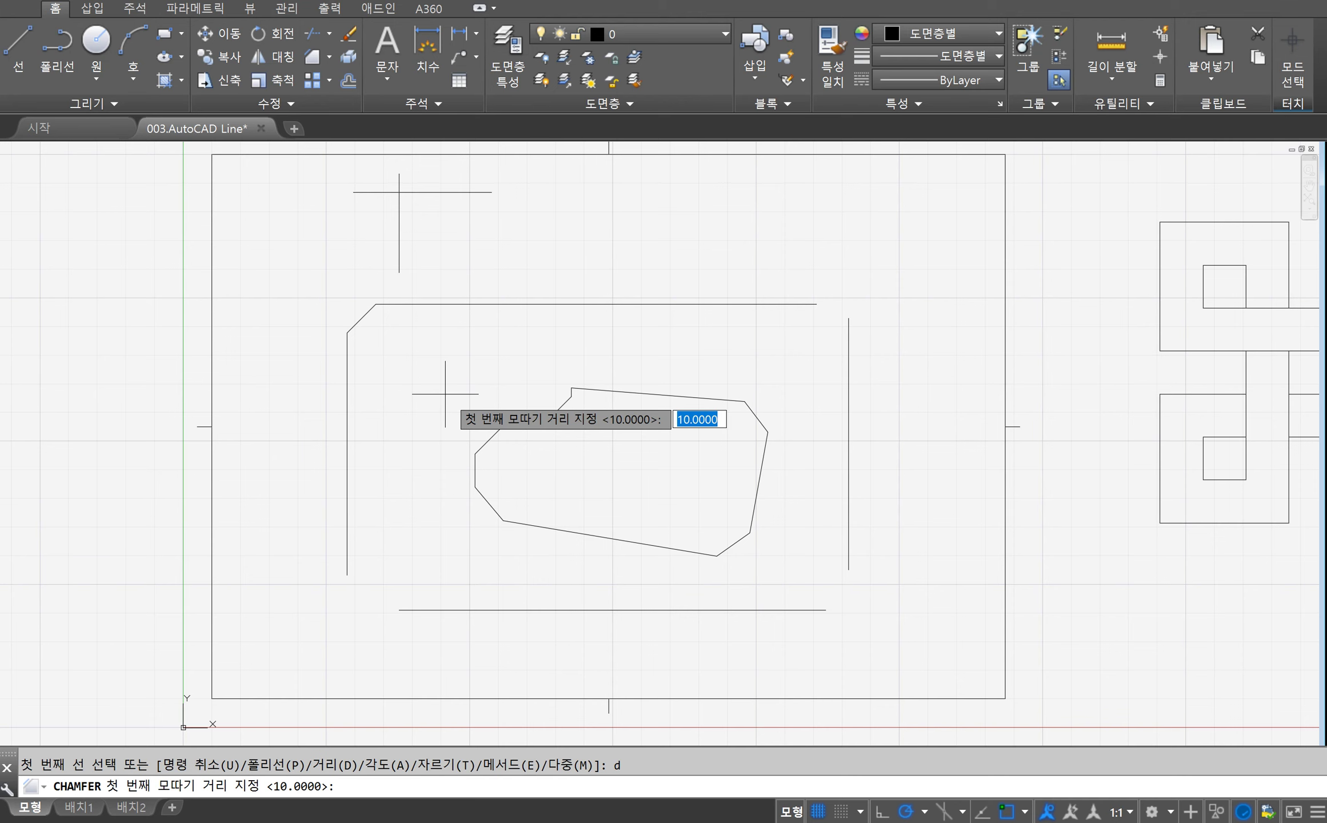
pyautogui.press('Return')
pyautogui.write('5')
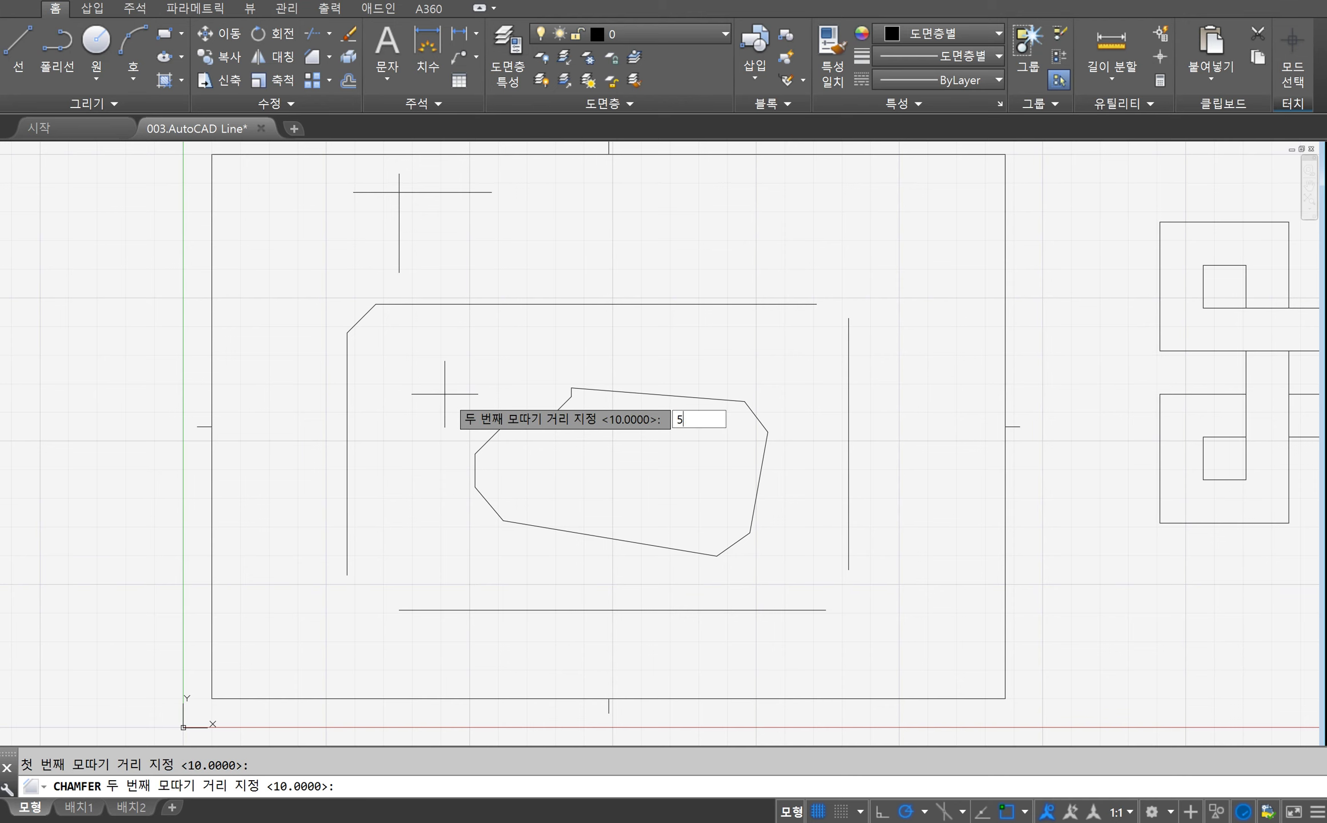
pyautogui.press('Return')
pyautogui.click(780, 309)
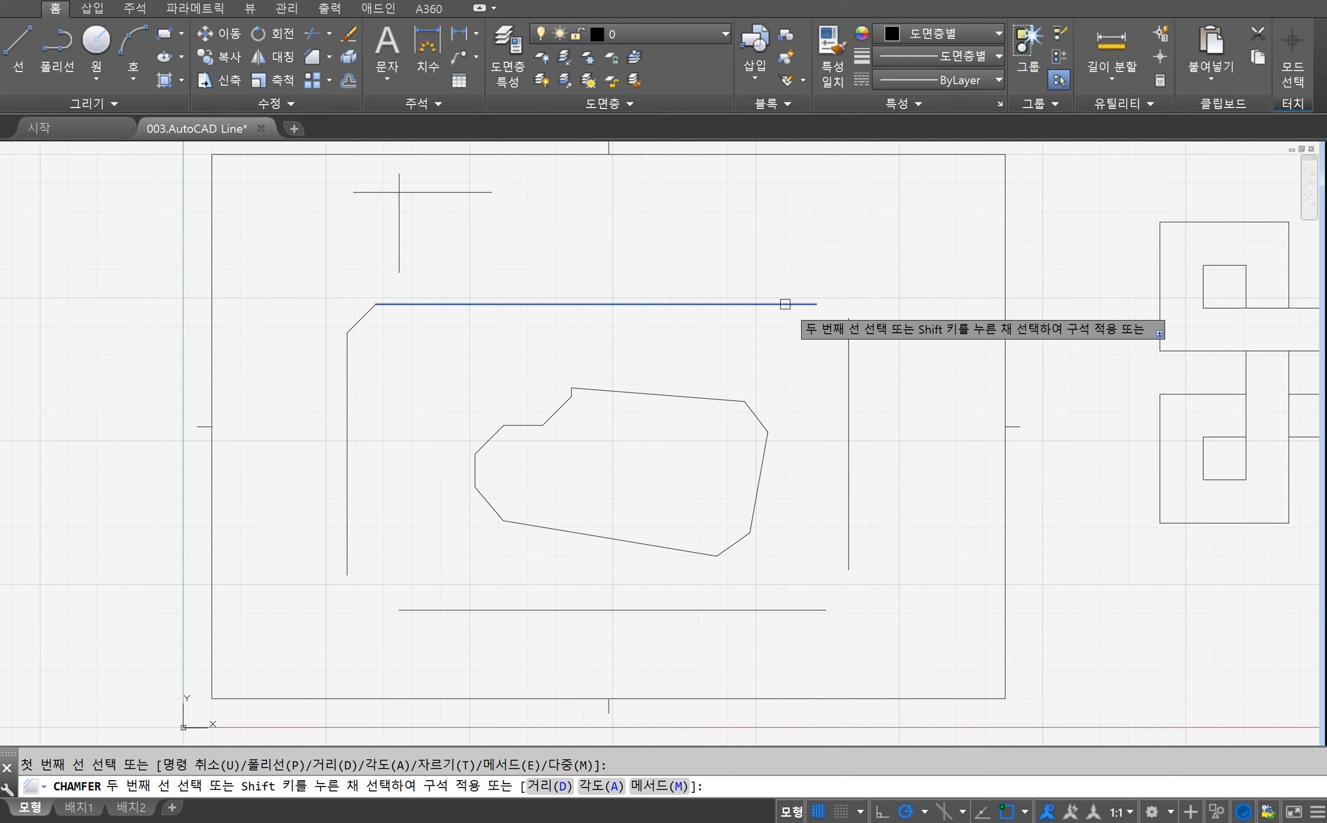
pyautogui.click(848, 363)
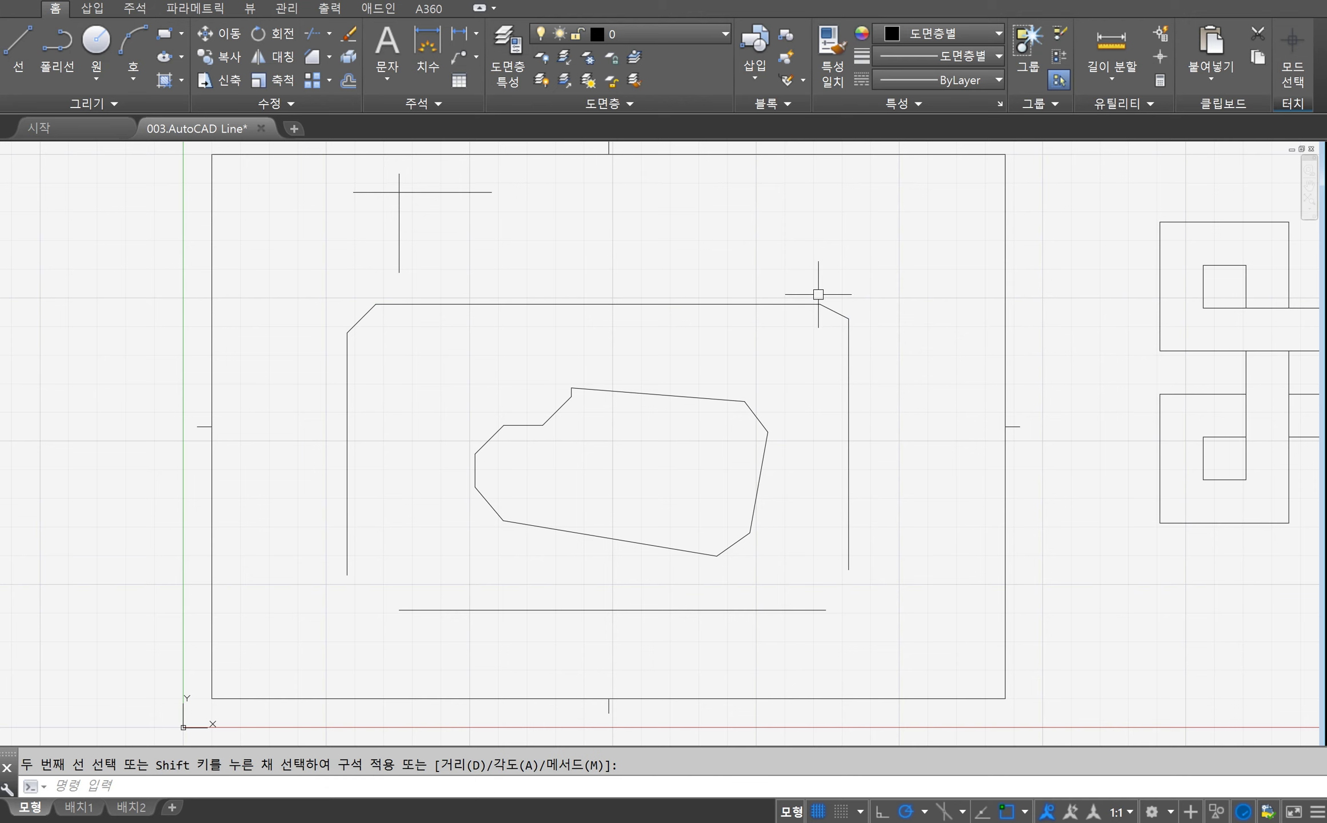
pyautogui.click(849, 360)
pyautogui.press('Return')
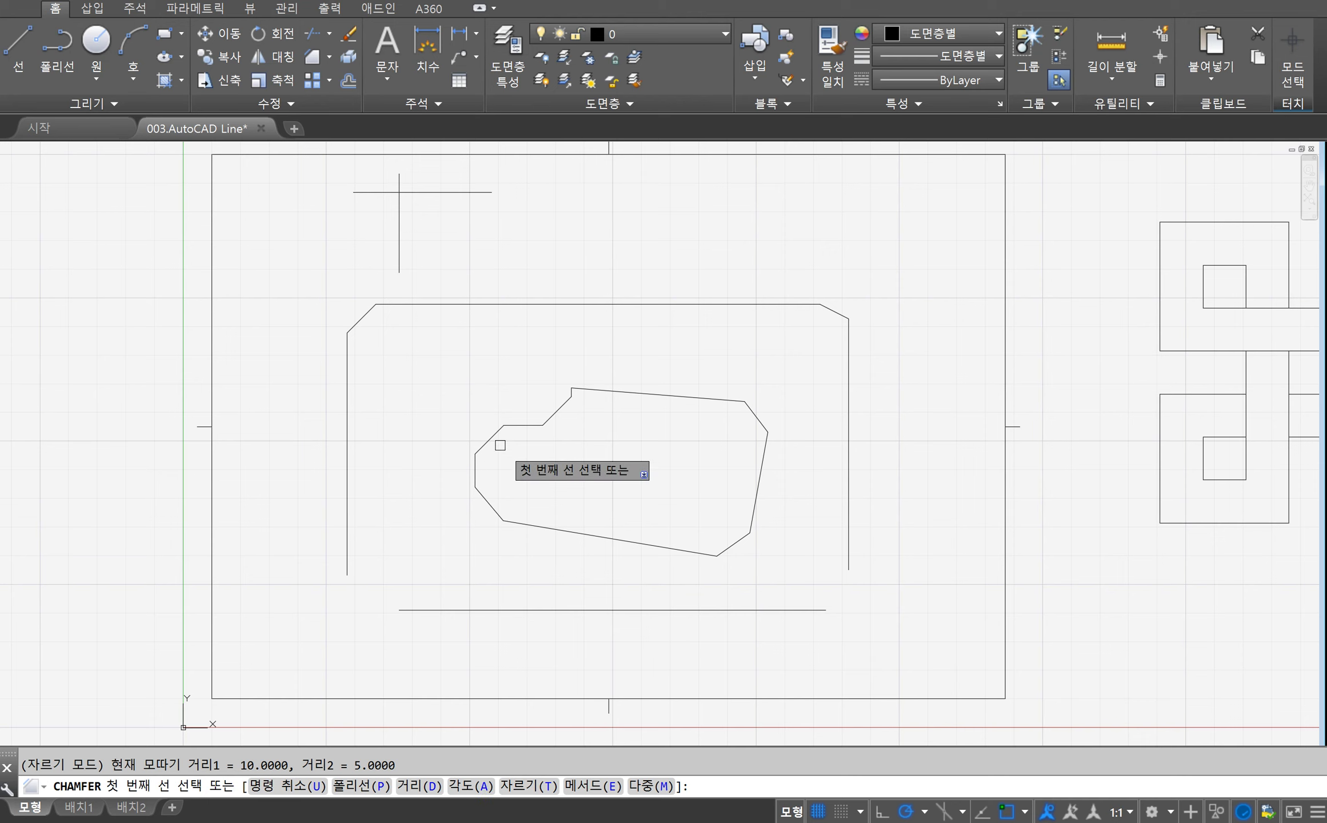
# Step: Chamfer the frame's bottom-right corner with length 10 at a 30-degree angle
pyautogui.write('a')
pyautogui.press('Return')
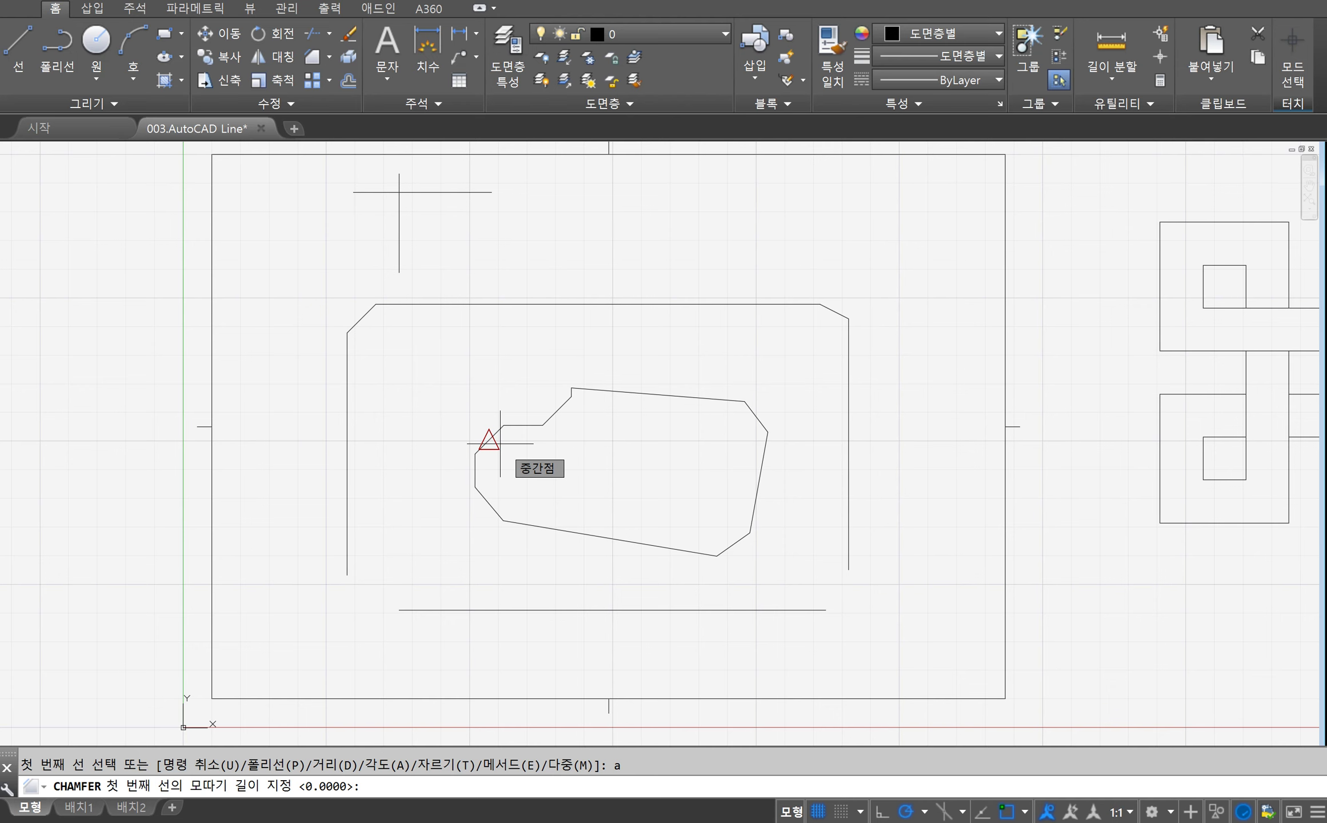
pyautogui.write('10')
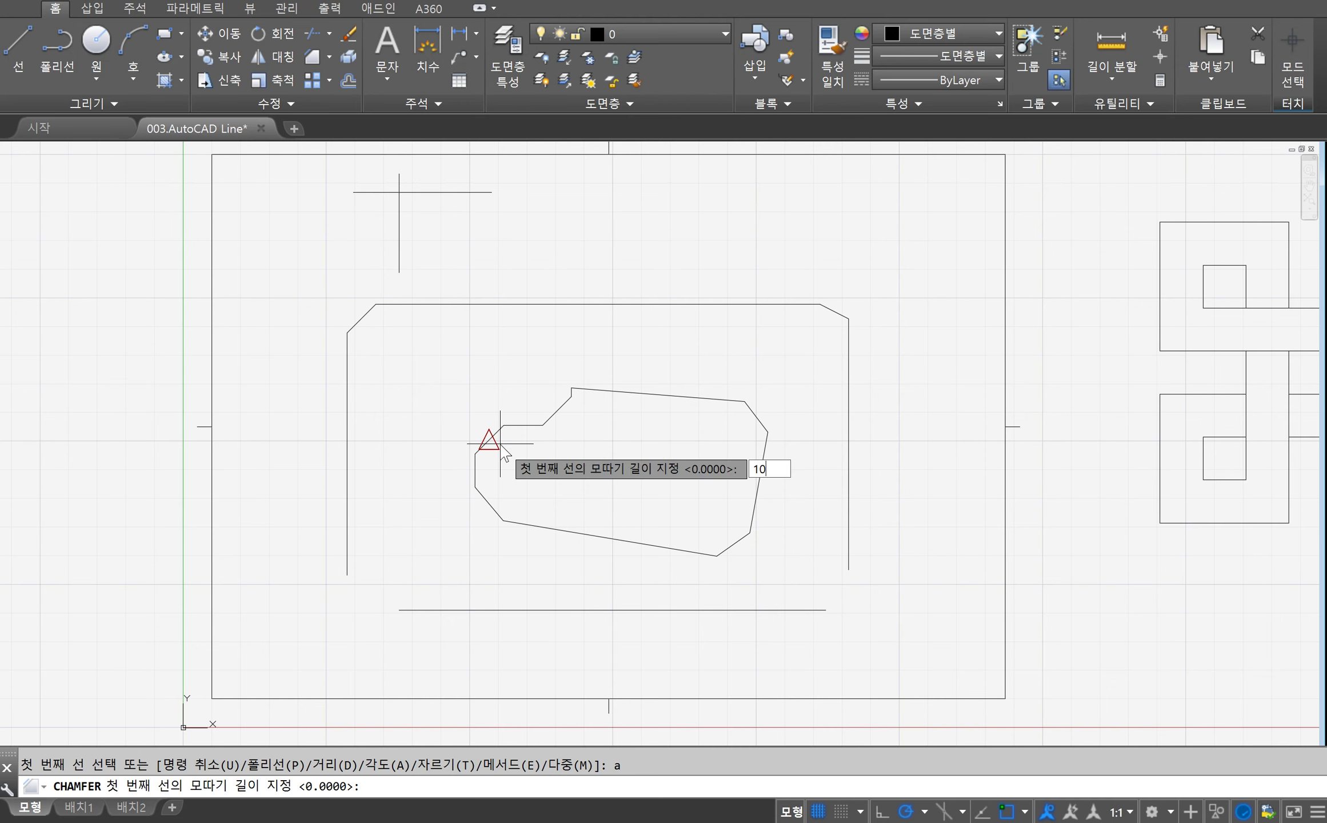
pyautogui.press('Return')
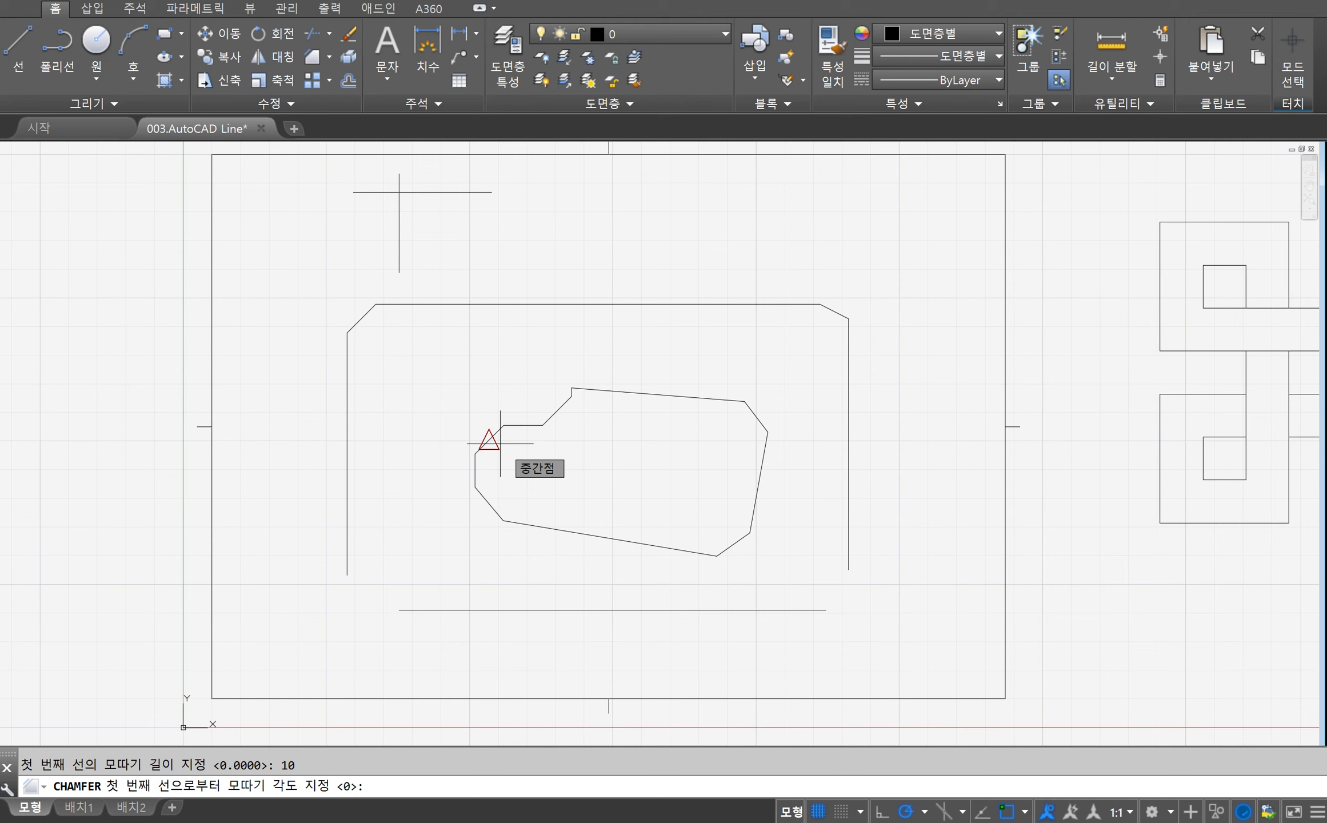
pyautogui.write('30')
pyautogui.press('Return')
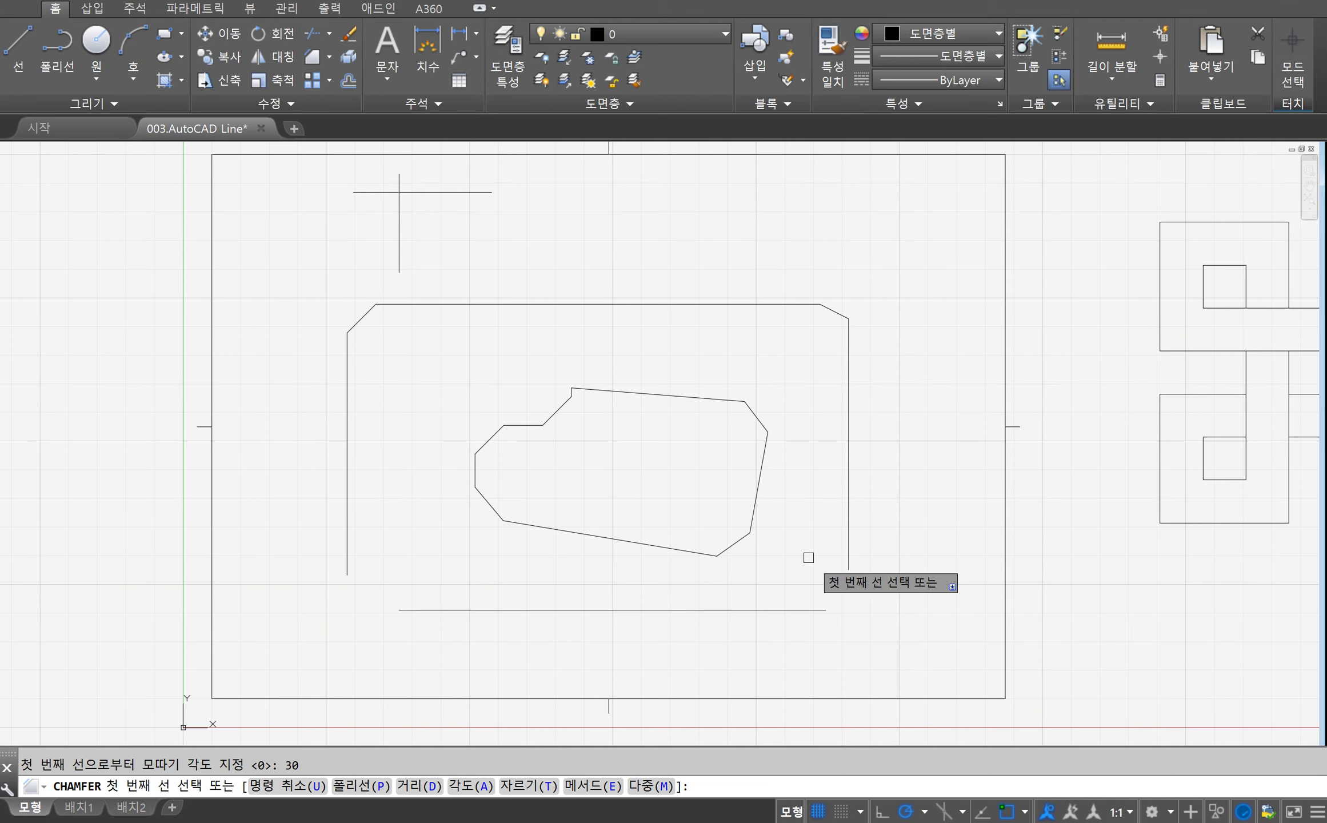
pyautogui.click(850, 534)
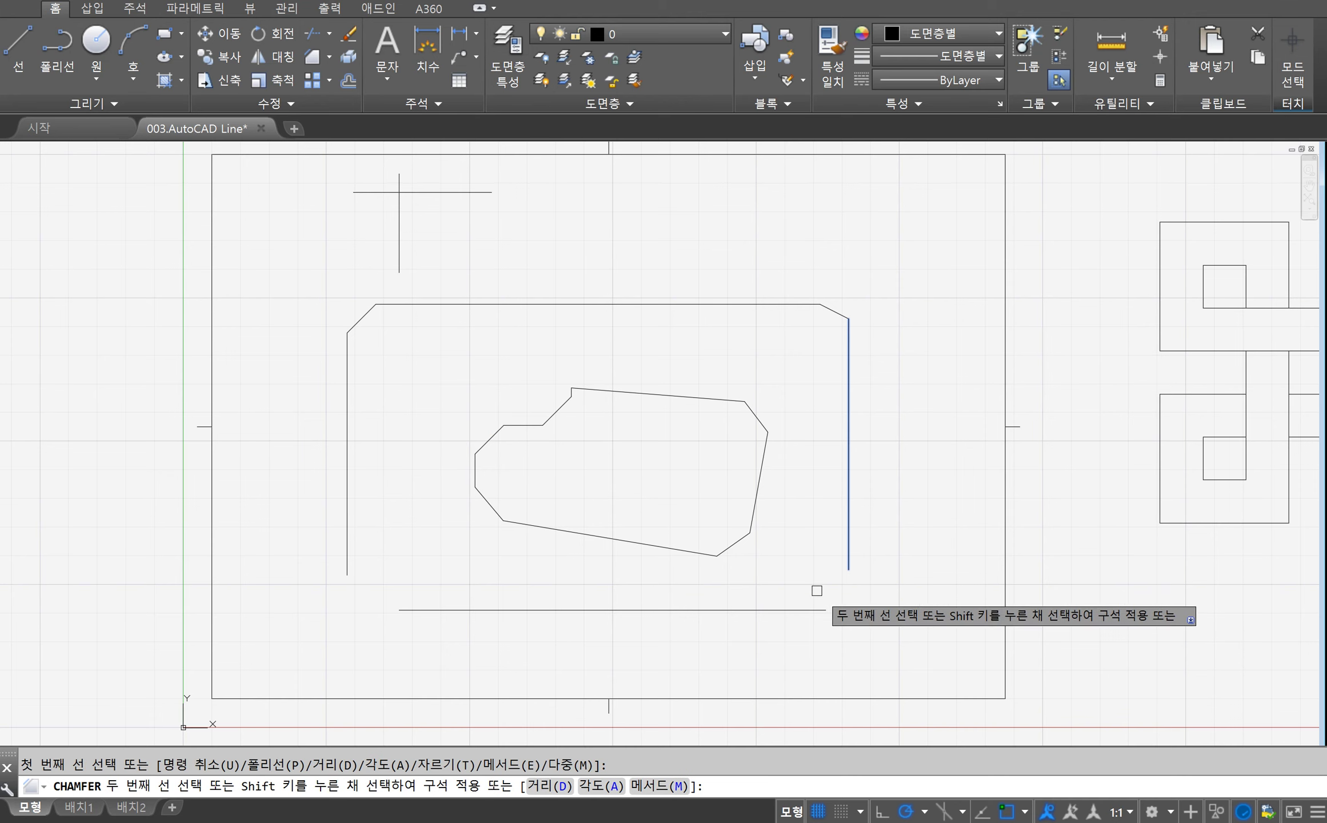
pyautogui.click(794, 609)
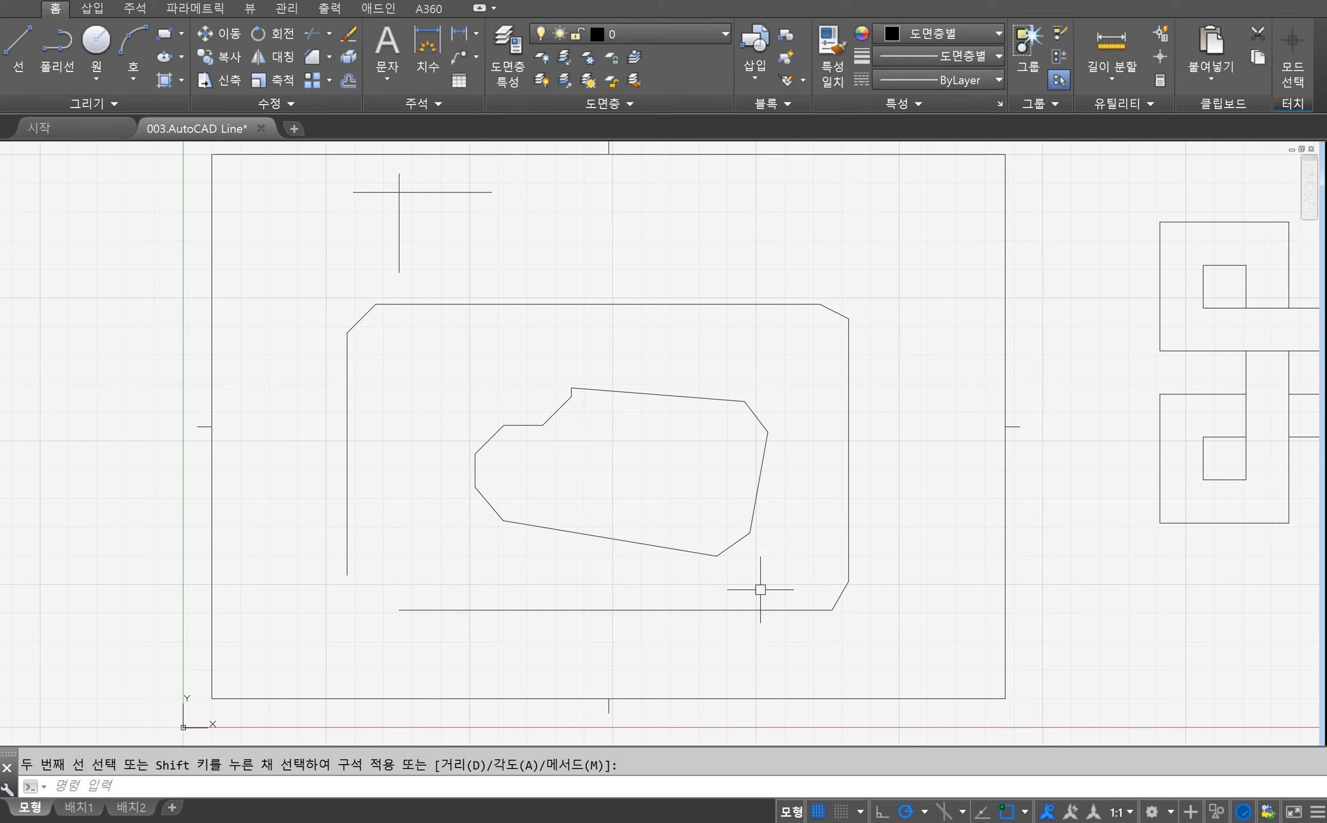
# Step: Restart CHAMFER and bring up its Trim mode option
pyautogui.press('Escape')
pyautogui.press('Return')
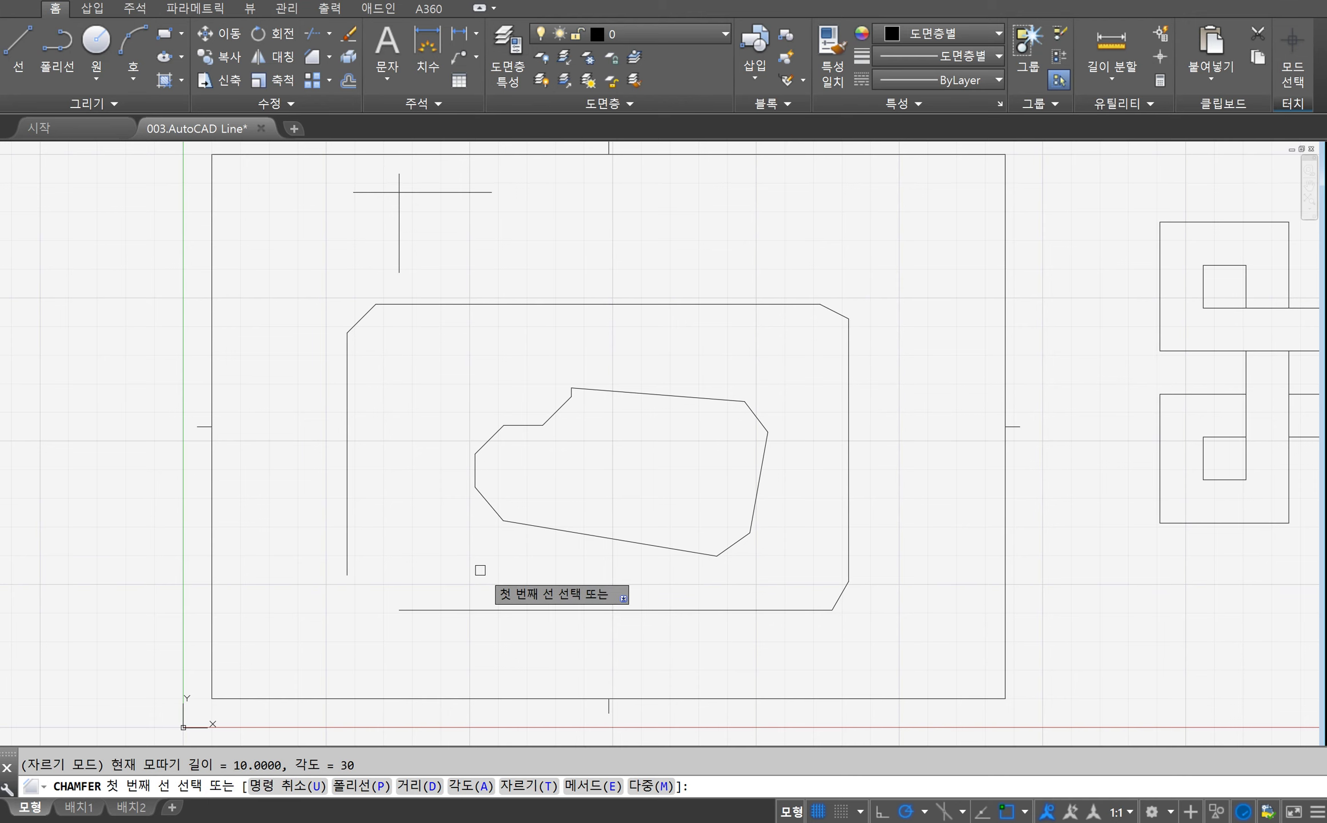
pyautogui.write('t')
pyautogui.press('Return')
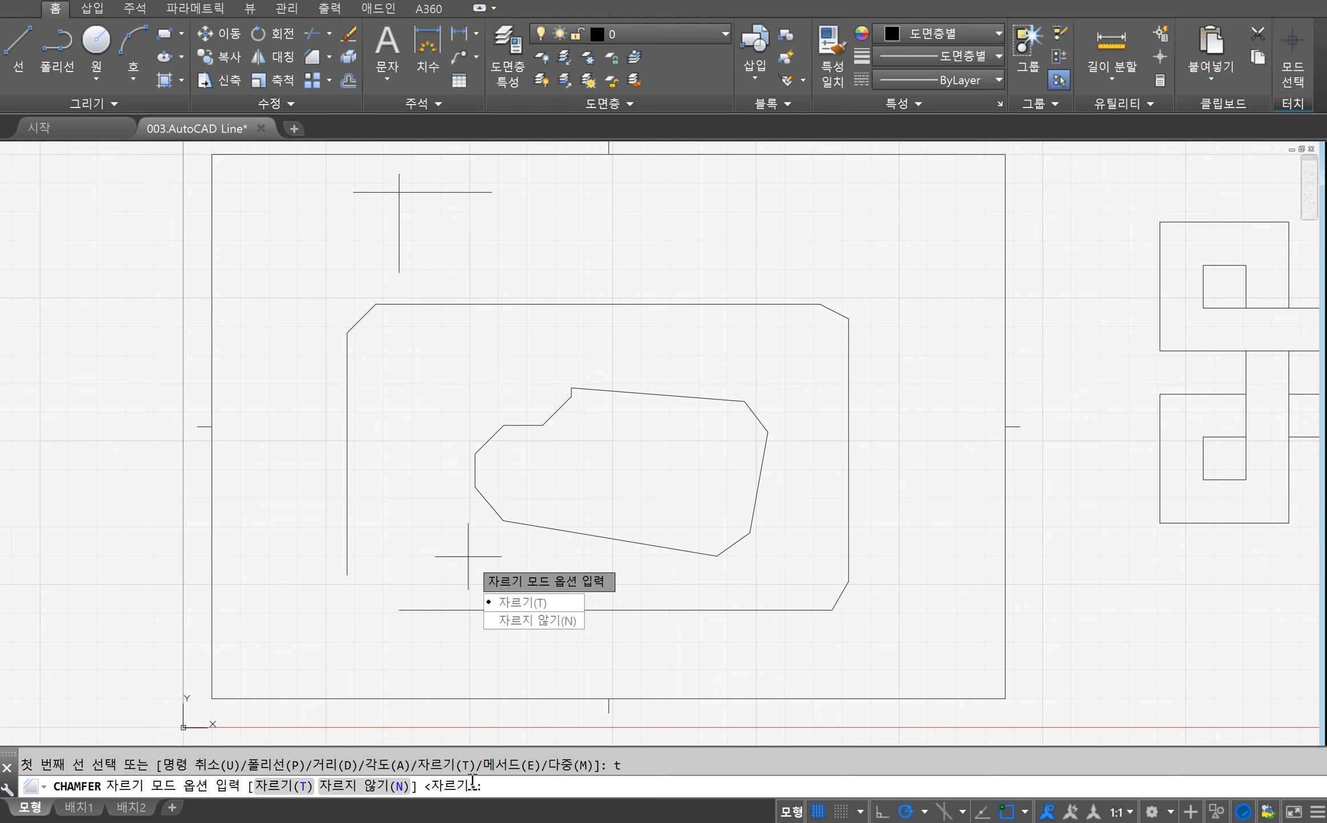
# Step: Set the chamfer Trim option to No trim so the original lines are kept
pyautogui.write('n')
pyautogui.rightClick(454, 787)
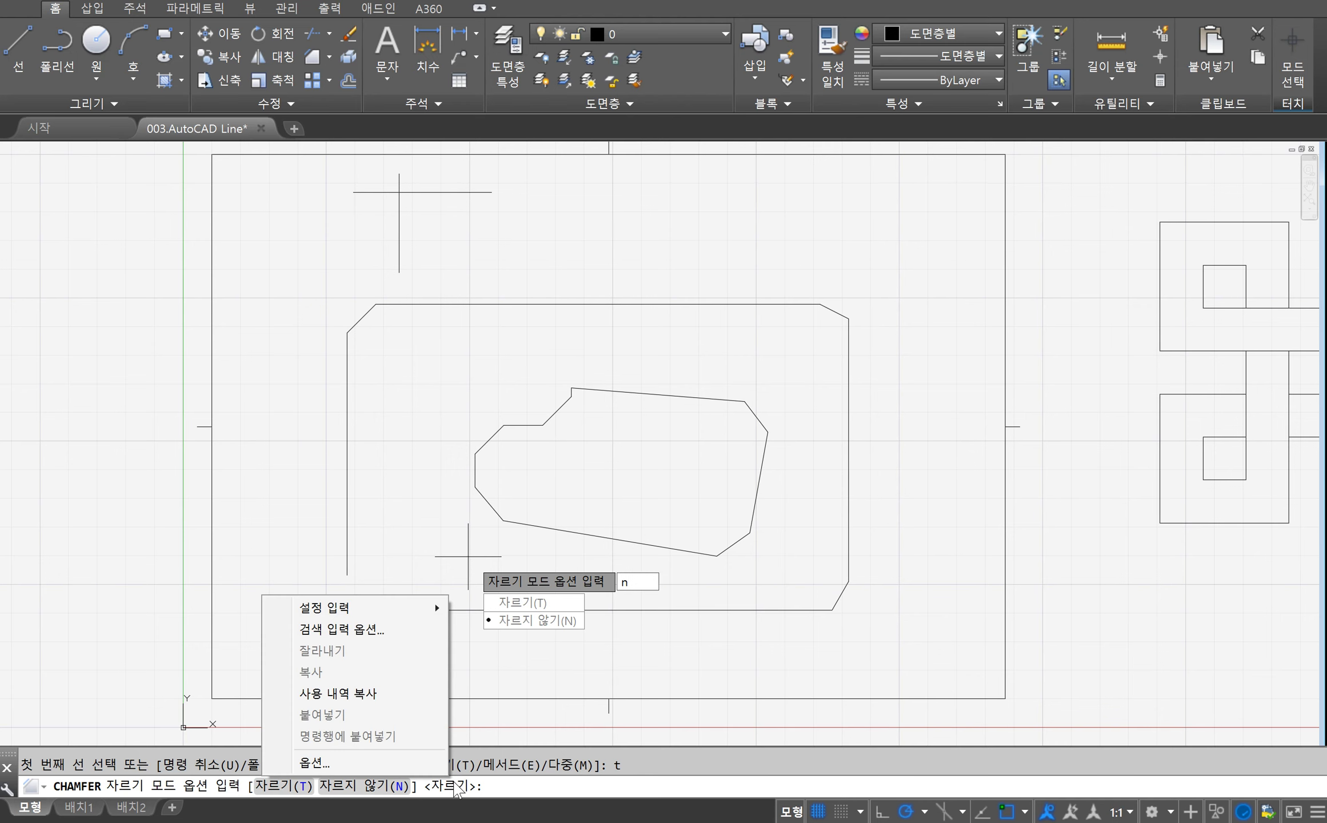
pyautogui.click(483, 474)
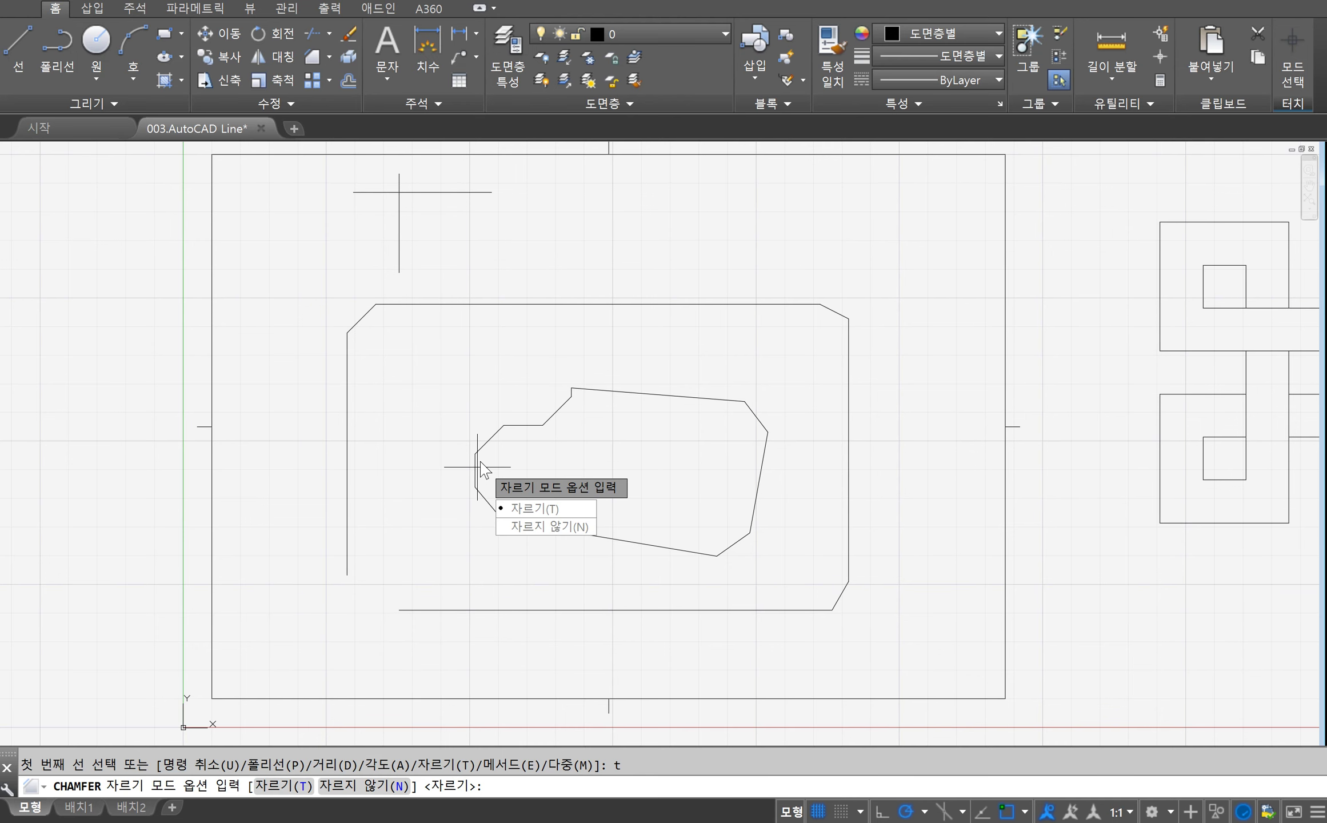
pyautogui.write('n')
pyautogui.press('Return')
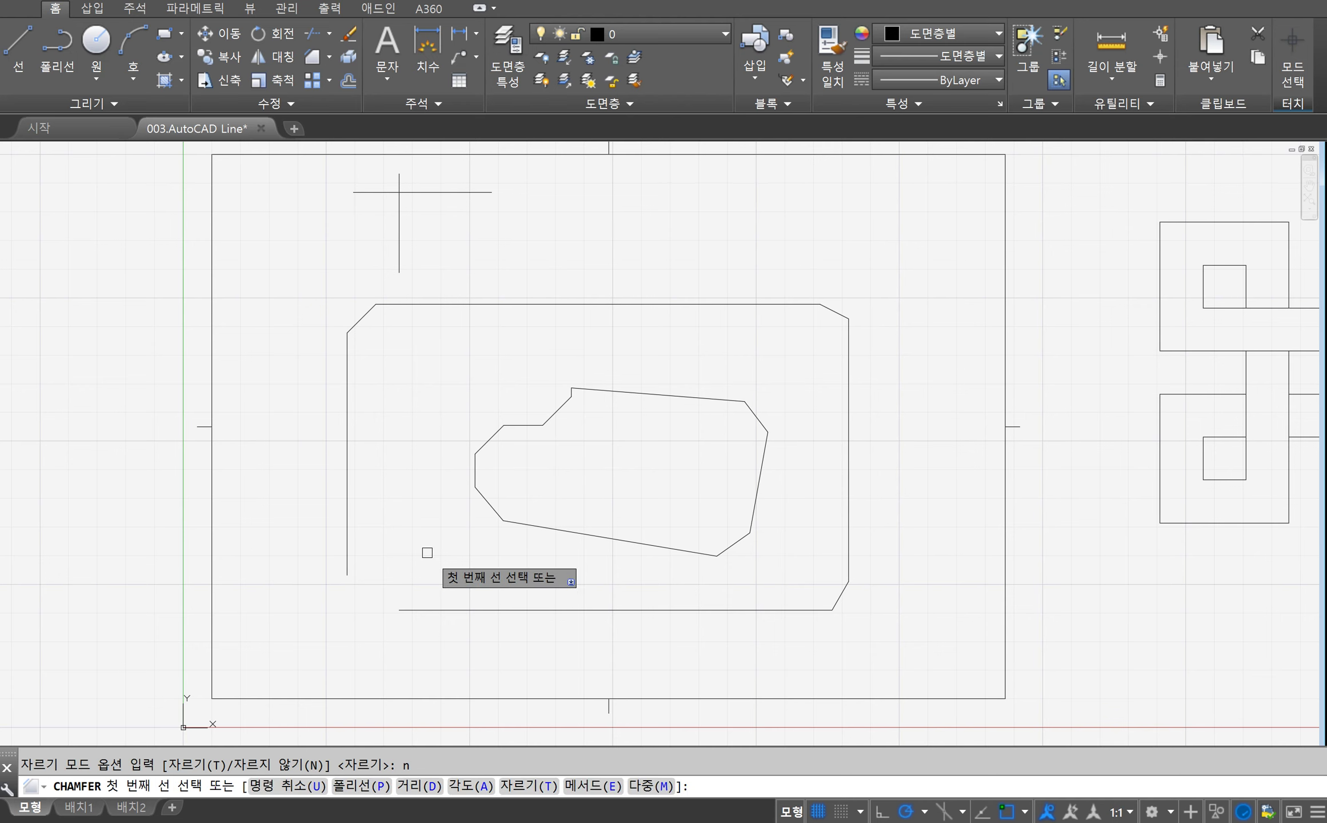
# Step: Set chamfer distances to 10 and 10, and bevel the bottom-left corner
pyautogui.write('d')
pyautogui.press('Return')
pyautogui.write('10')
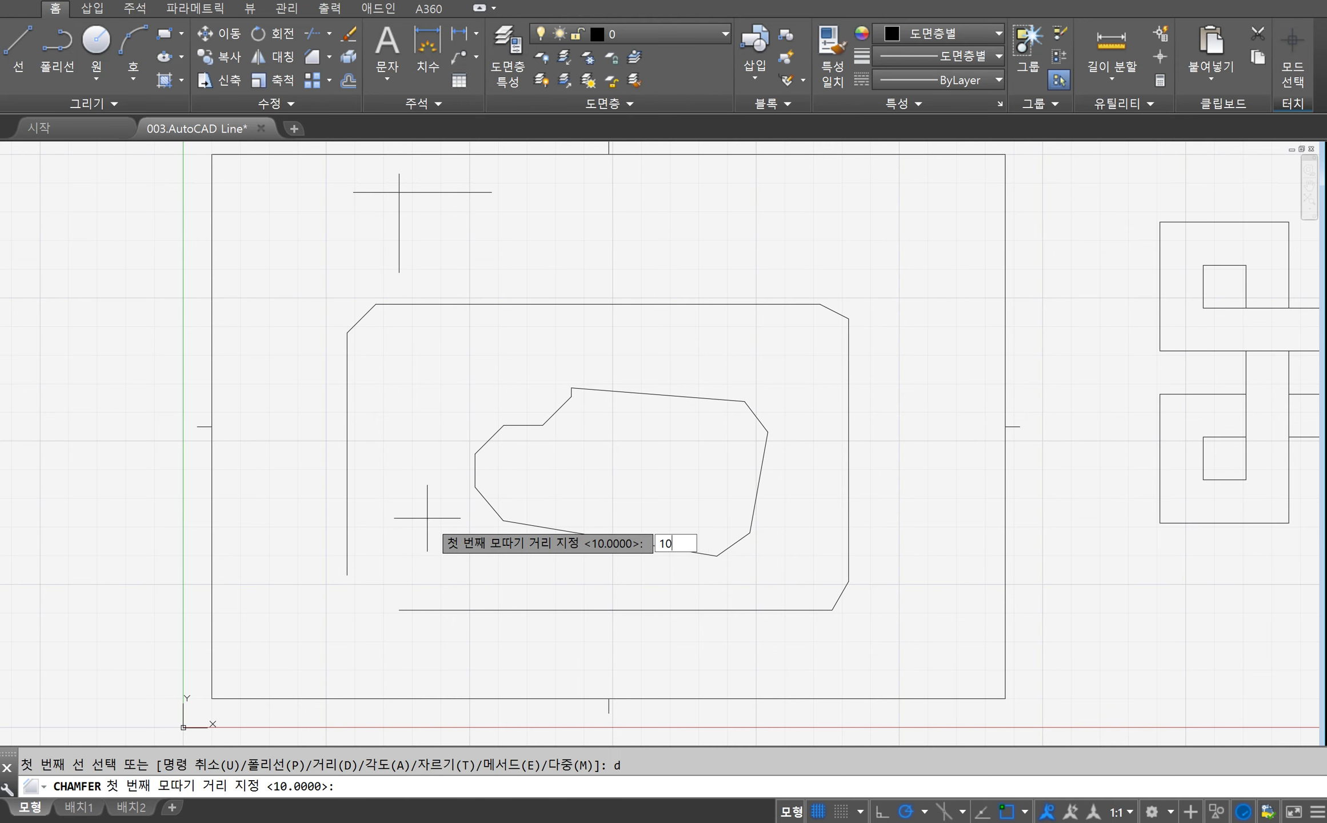
pyautogui.press('Return')
pyautogui.write('10')
pyautogui.press('Return')
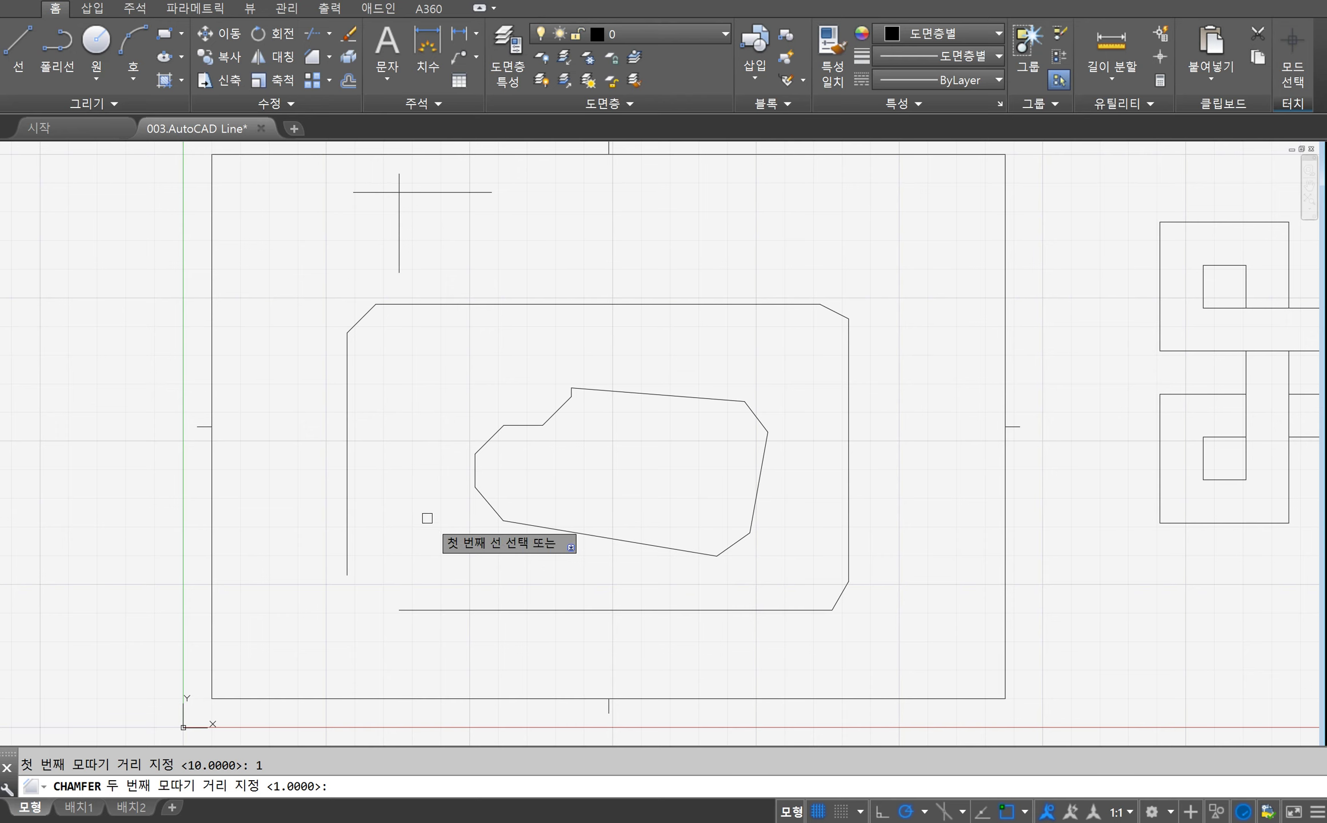
pyautogui.click(429, 609)
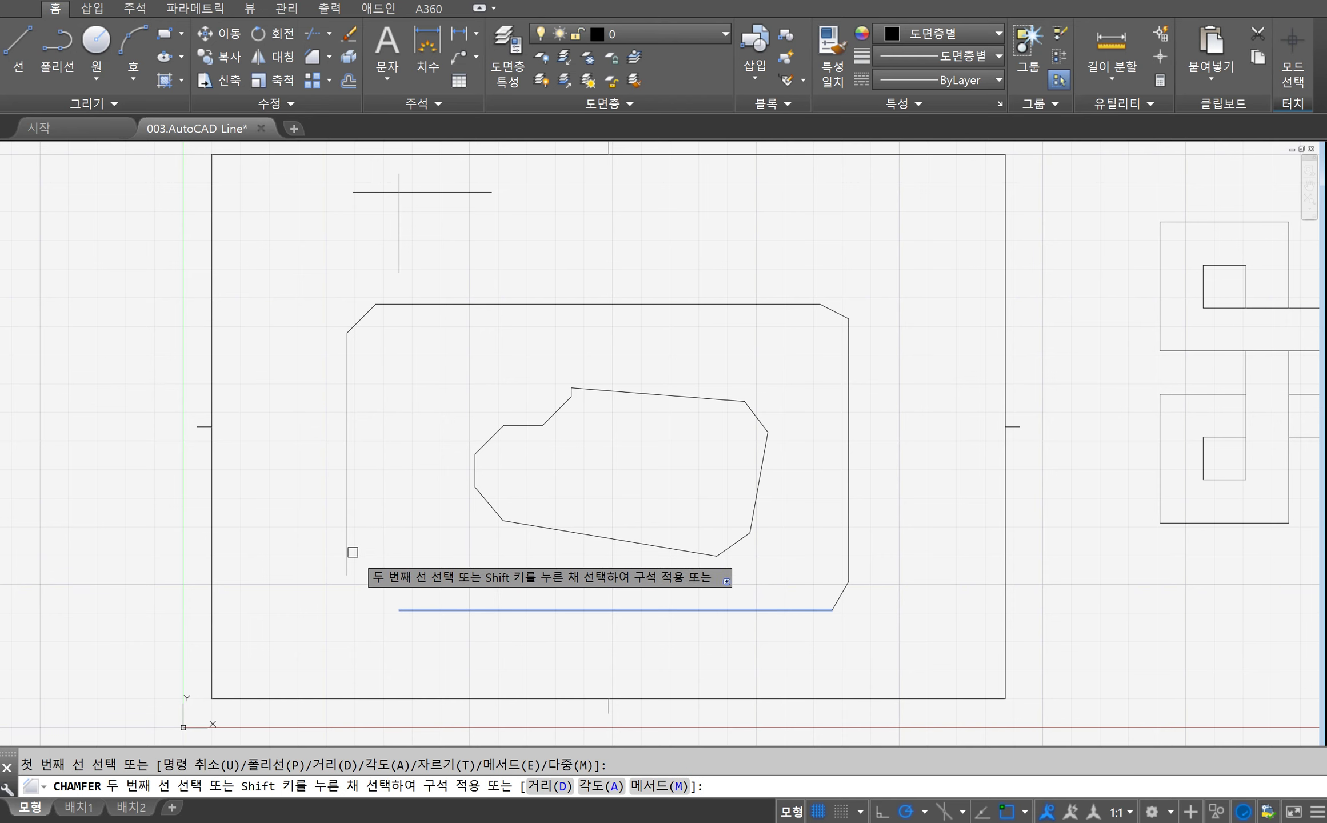
pyautogui.click(347, 535)
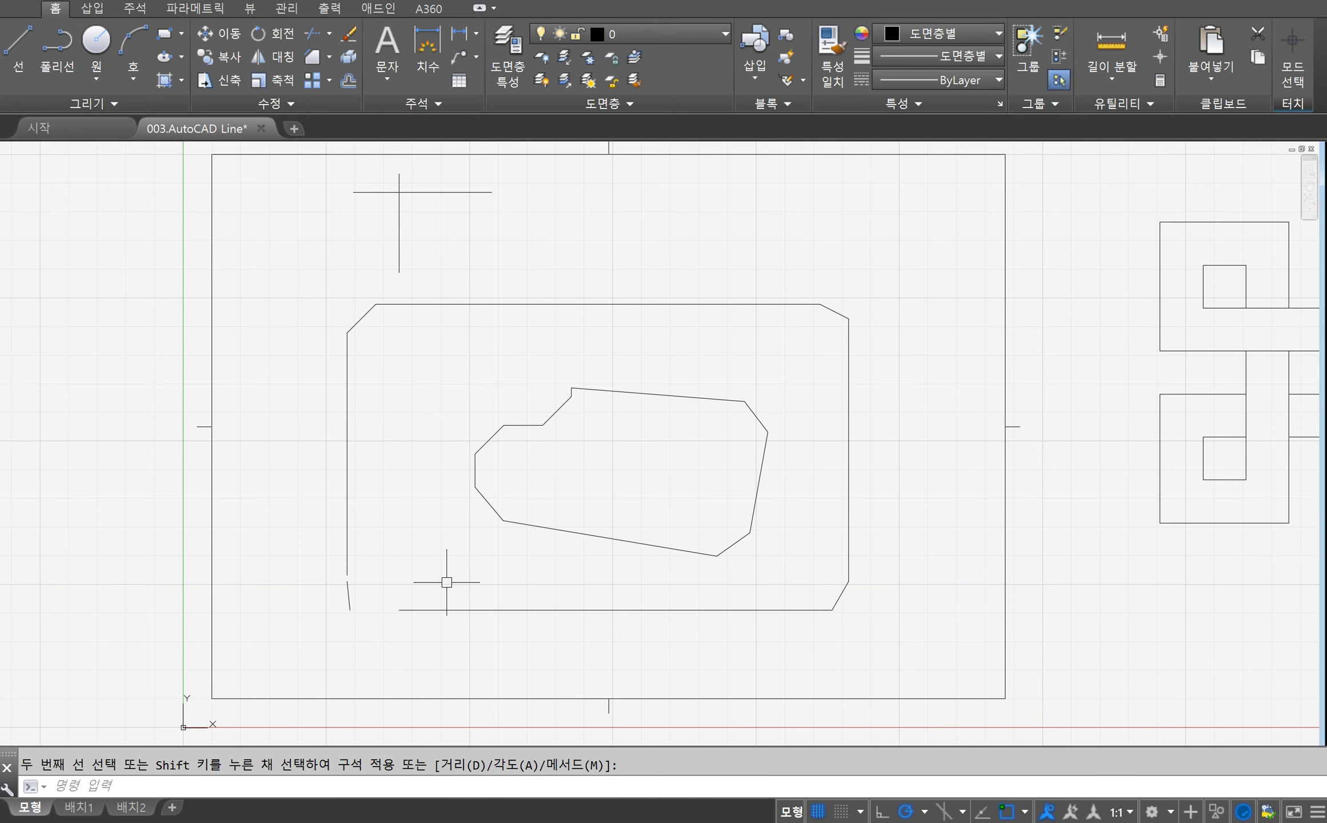
# Step: Cancel the restarted chamfer and erase the stray slanted segment
pyautogui.press('Return')
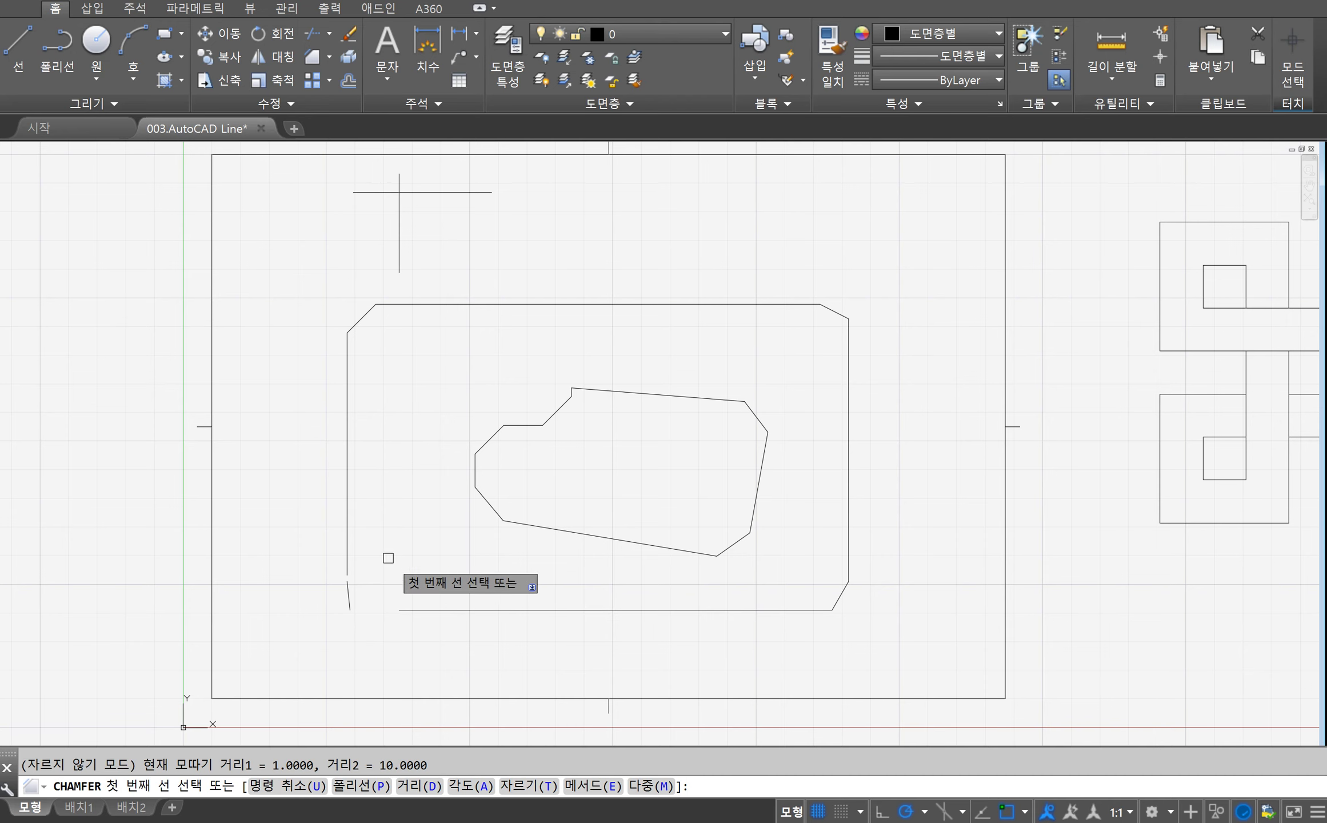
pyautogui.press('Escape')
pyautogui.press('e')
pyautogui.press('Return')
pyautogui.click(349, 597)
pyautogui.press('Return')
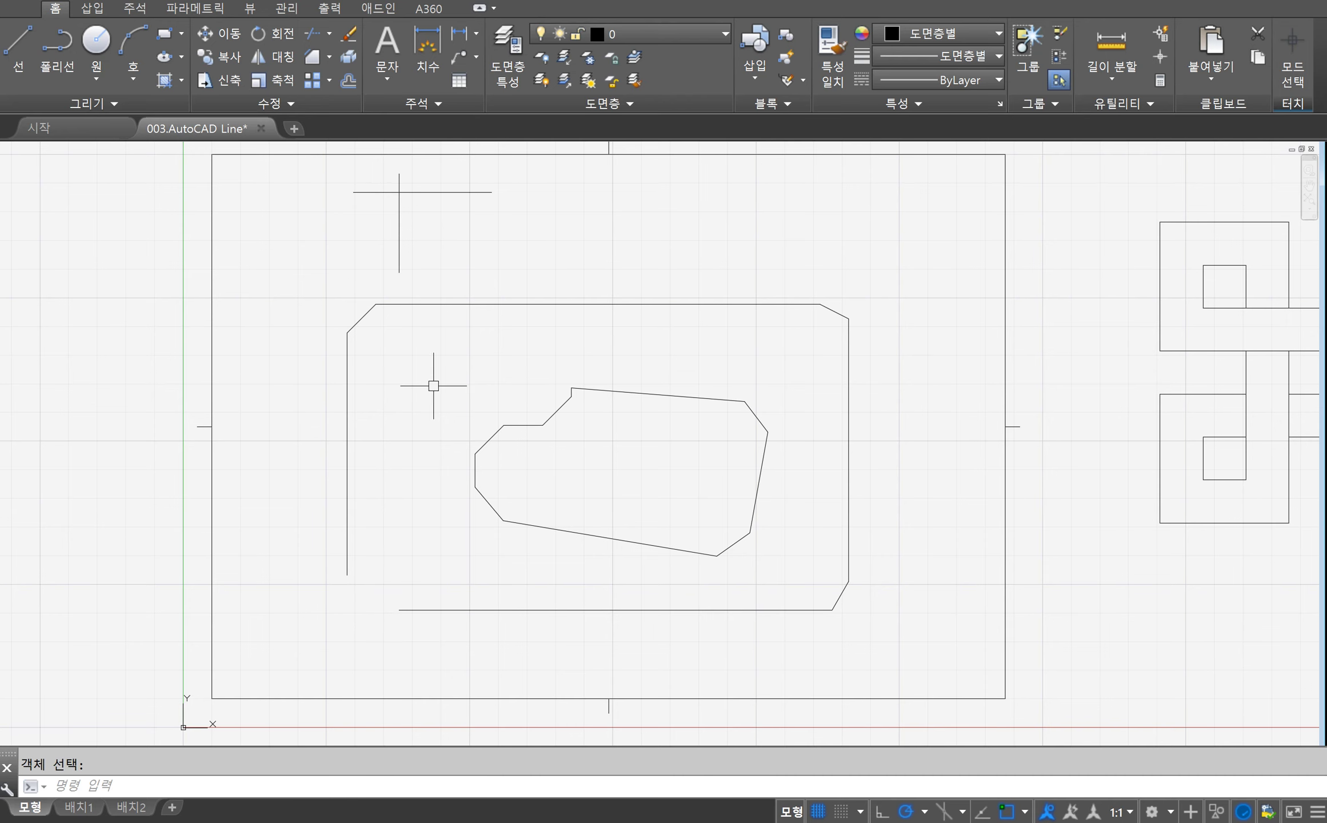
# Step: Rechamfer the bottom-left corner with distances 10 and 10 using the bottom and left lines
pyautogui.click(315, 58)
pyautogui.write('d')
pyautogui.press('Return')
pyautogui.write('10')
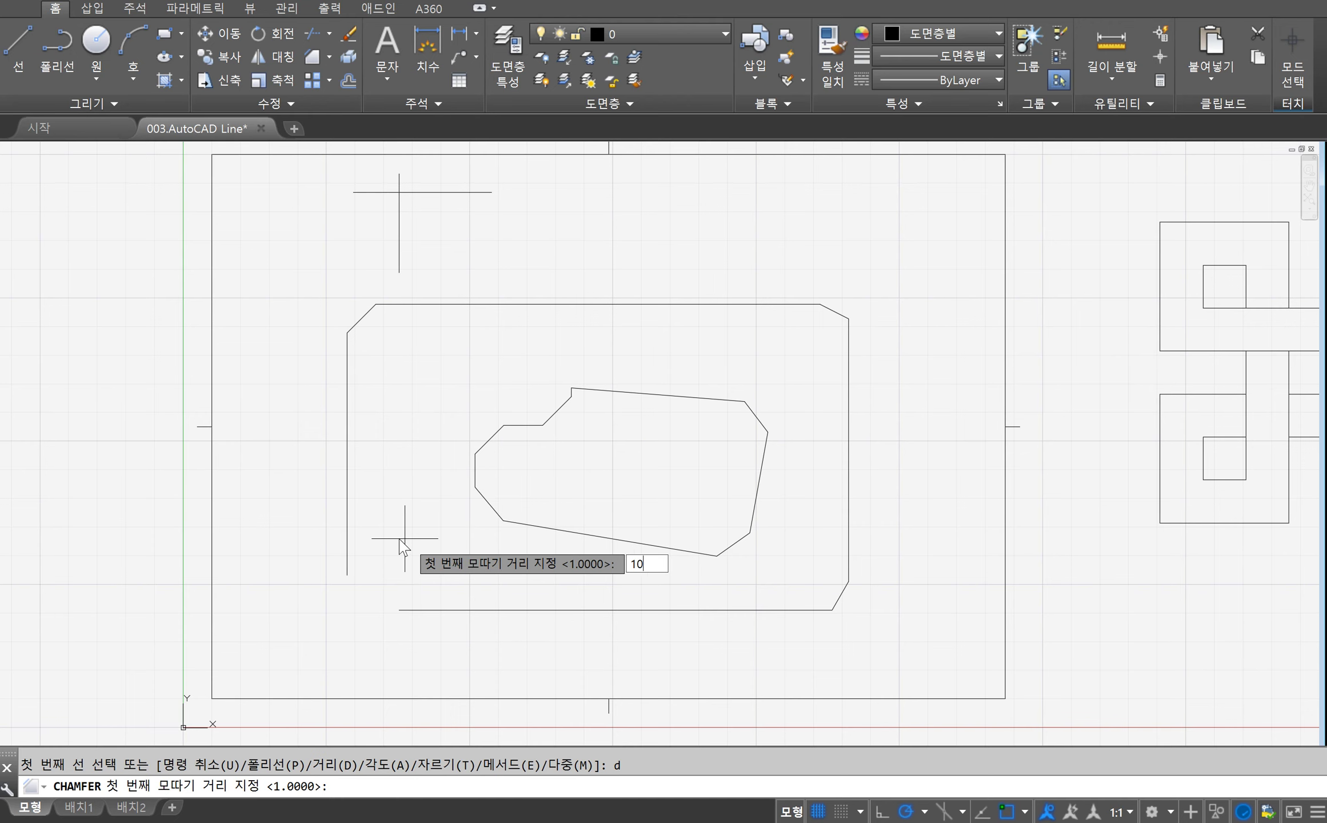
pyautogui.press('Return')
pyautogui.write('1')
pyautogui.press('Return')
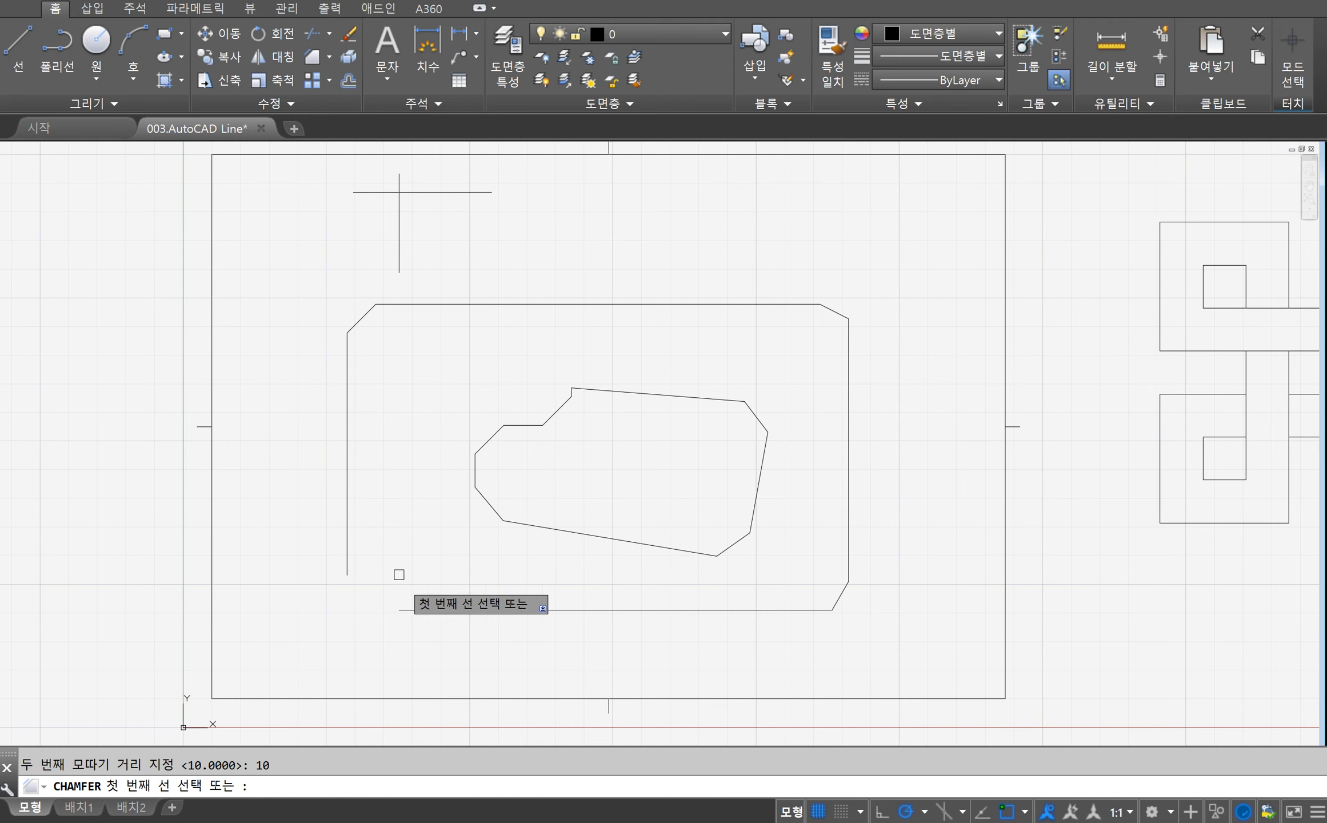
pyautogui.click(435, 608)
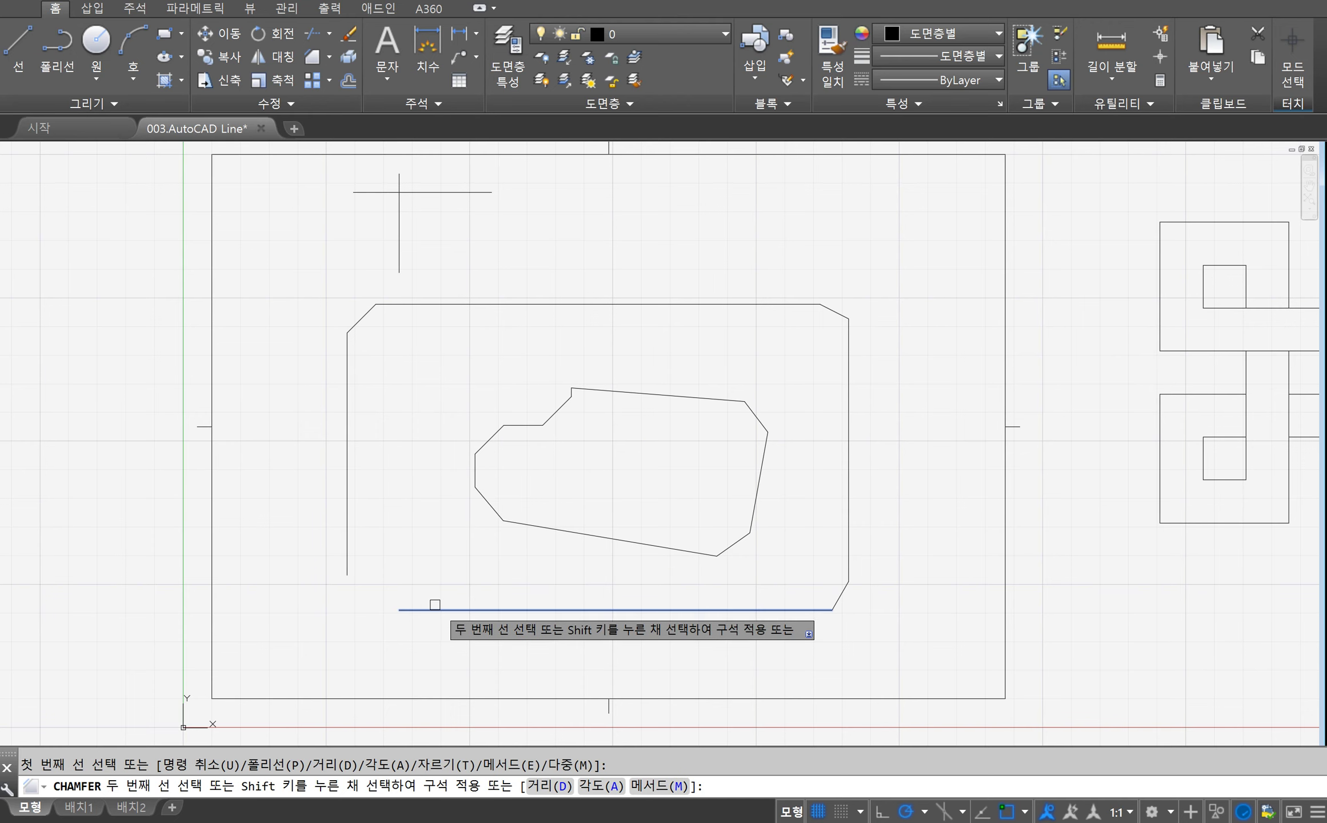
pyautogui.click(347, 563)
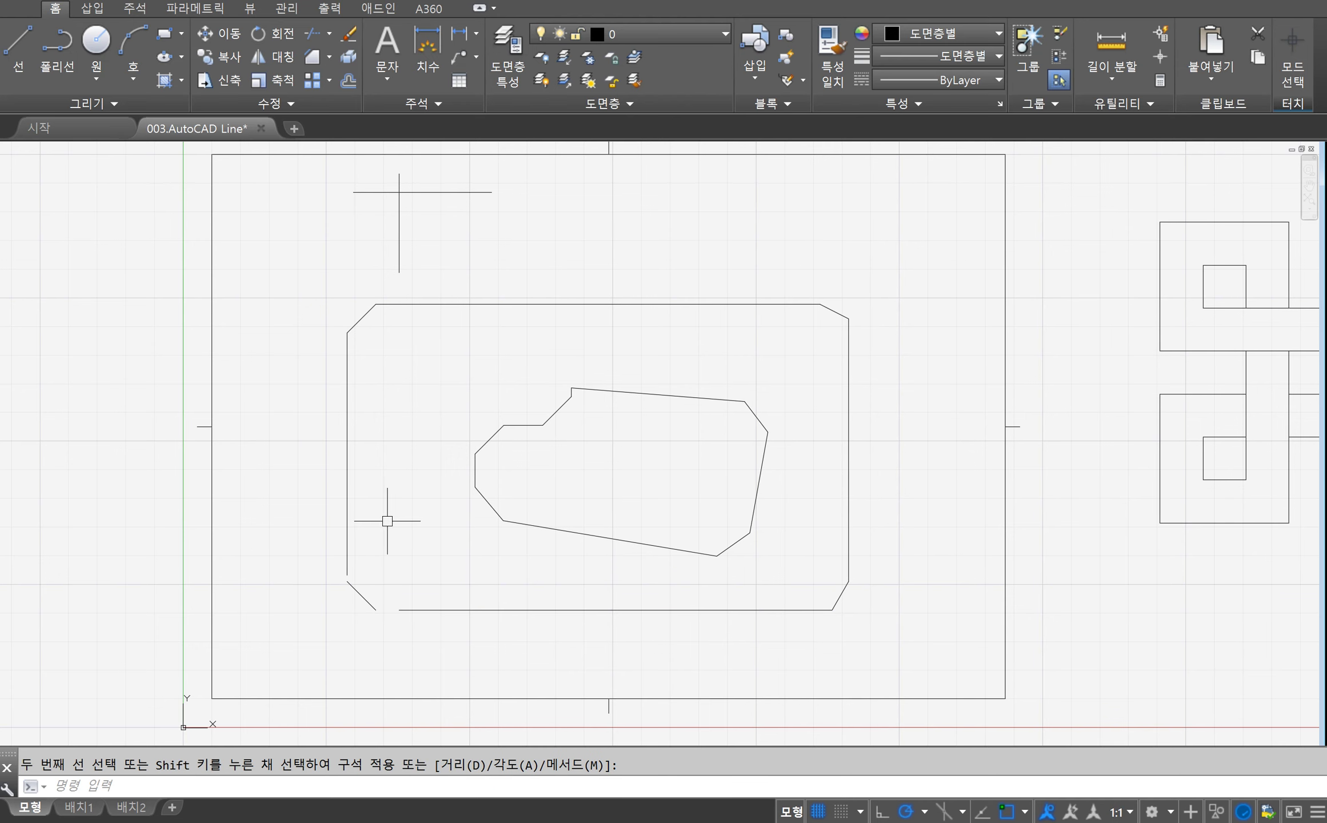
pyautogui.click(319, 61)
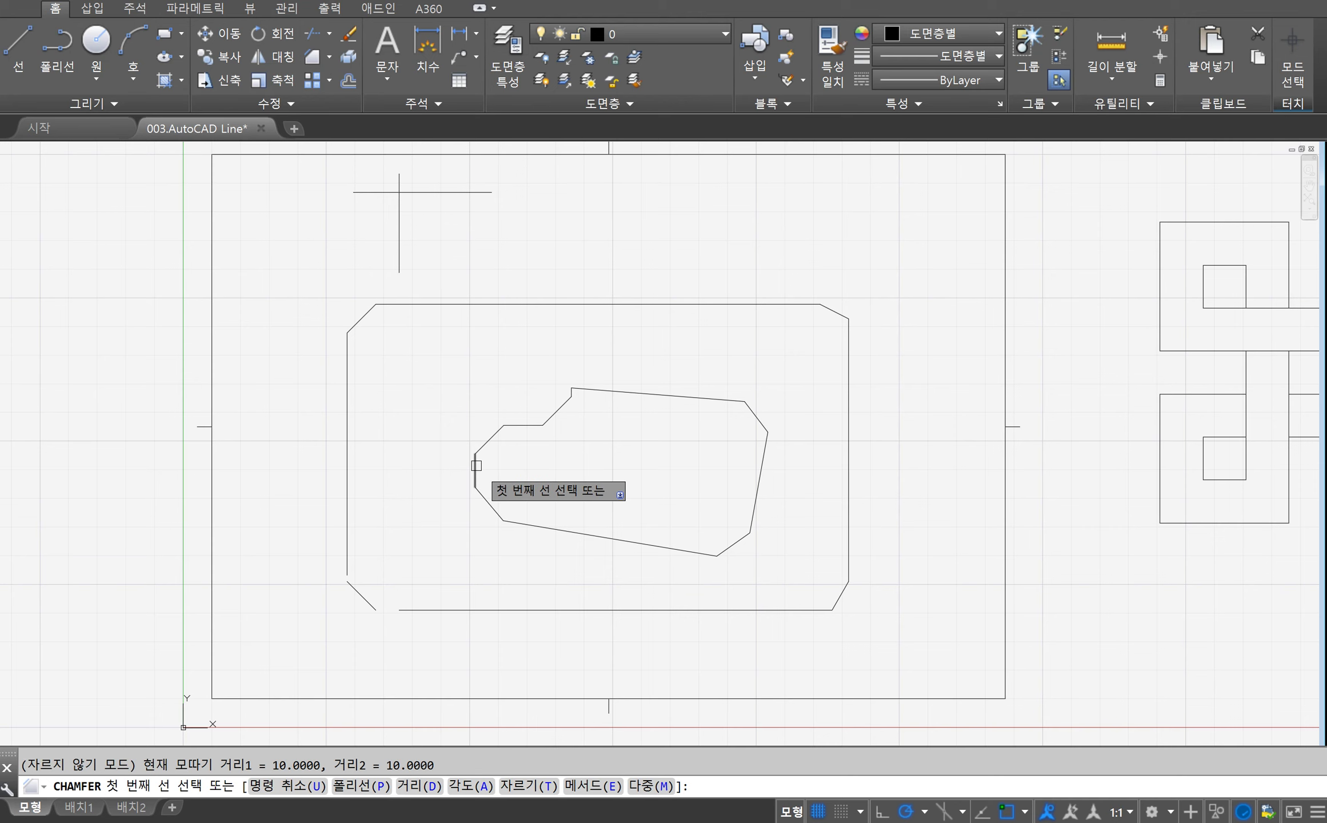
# Step: Set chamfer Trim mode to Trim and keep the Distance method, then cancel
pyautogui.write('t')
pyautogui.press('Return')
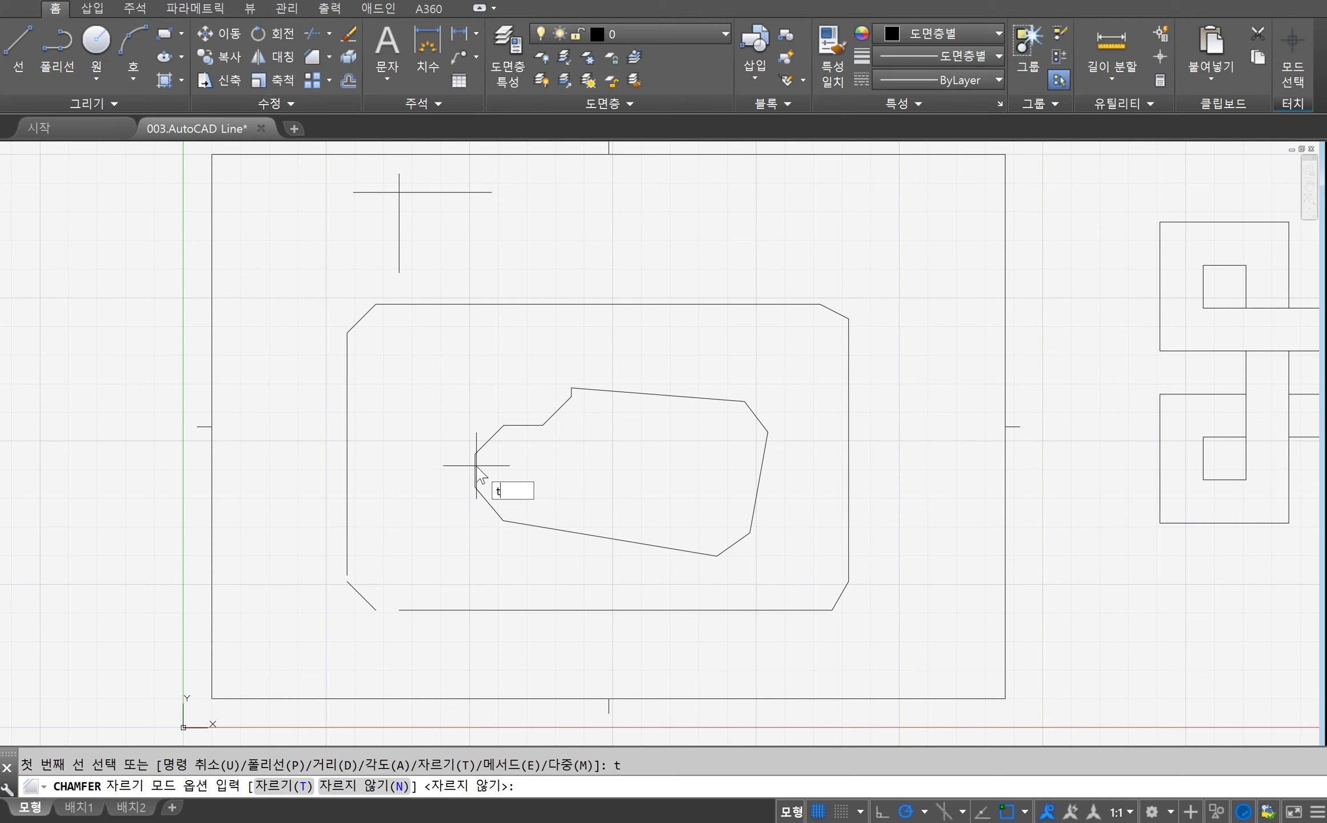
pyautogui.write('t')
pyautogui.press('Return')
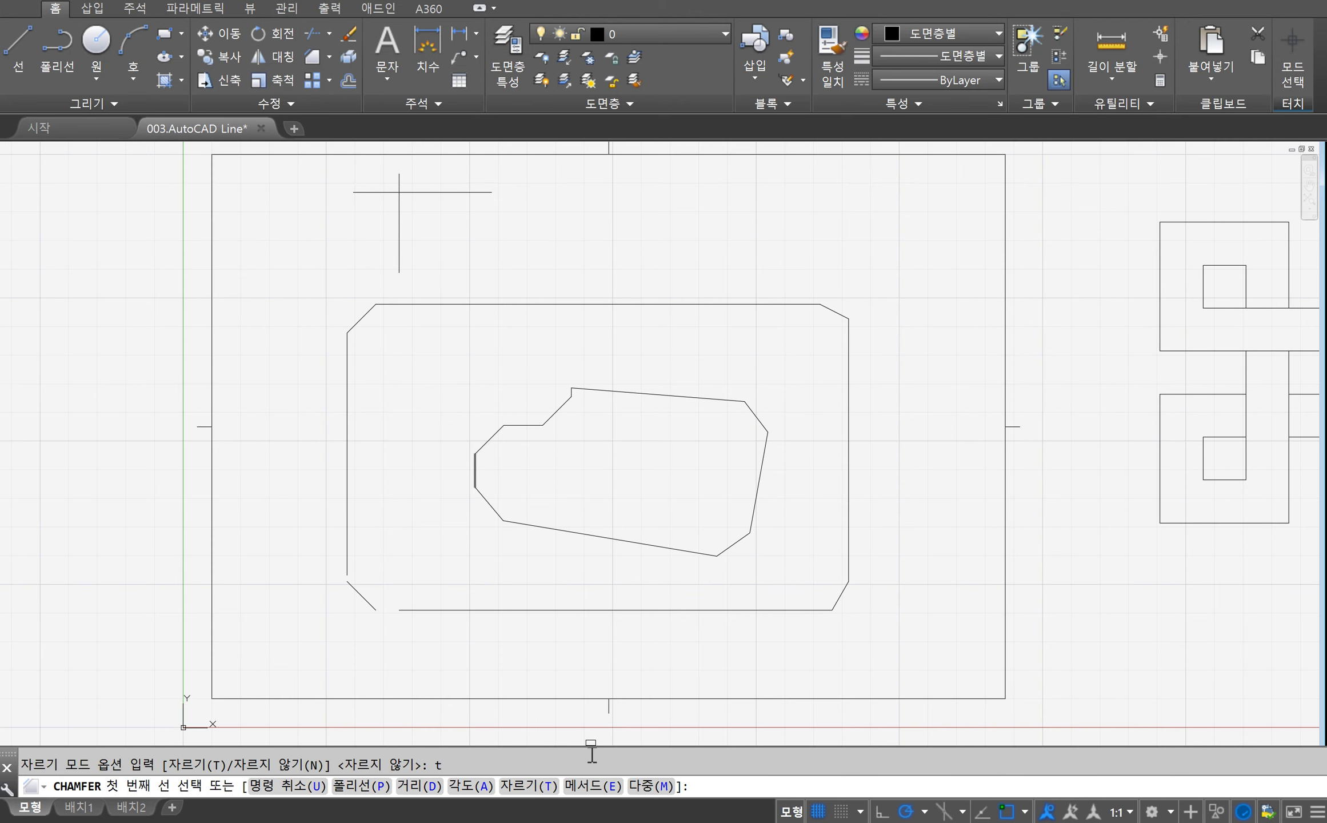
pyautogui.click(592, 786)
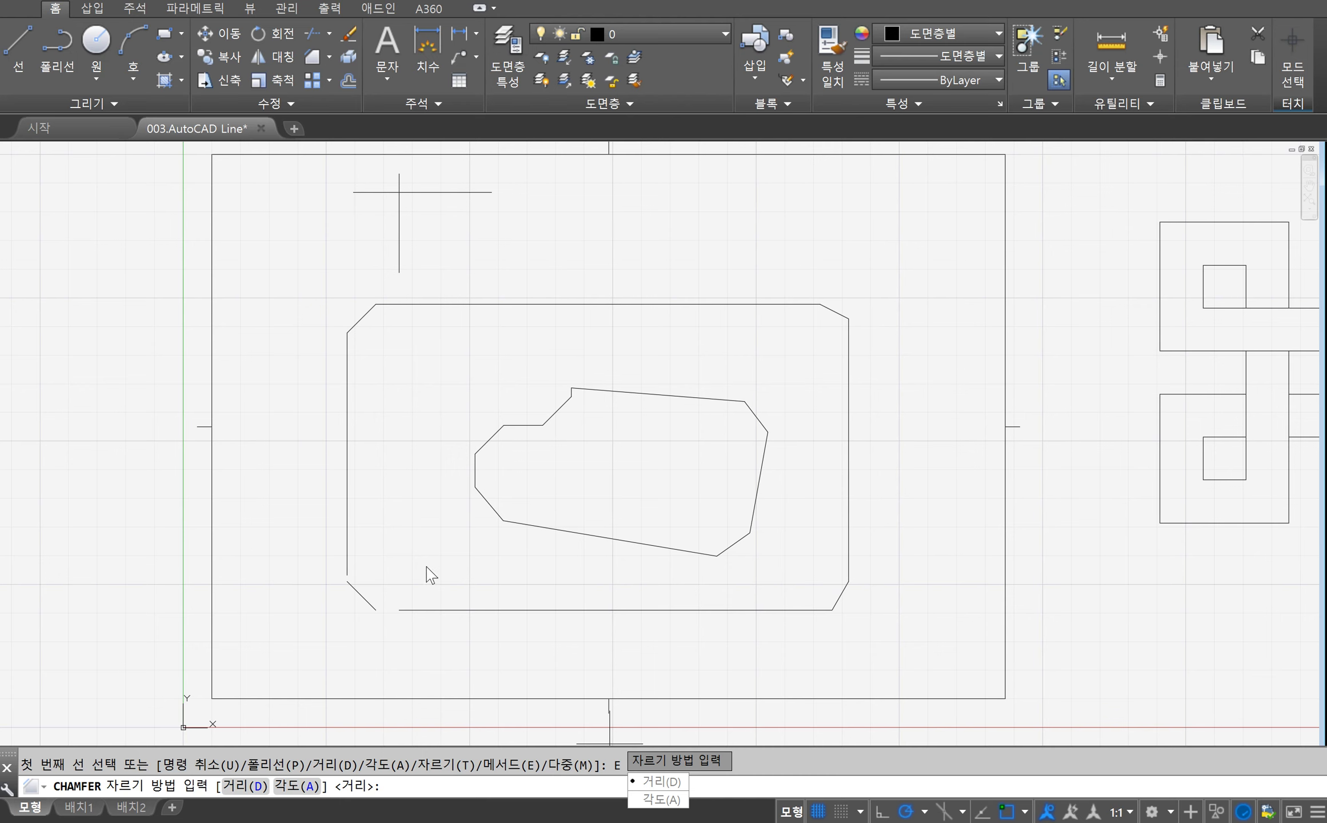
pyautogui.press('Return')
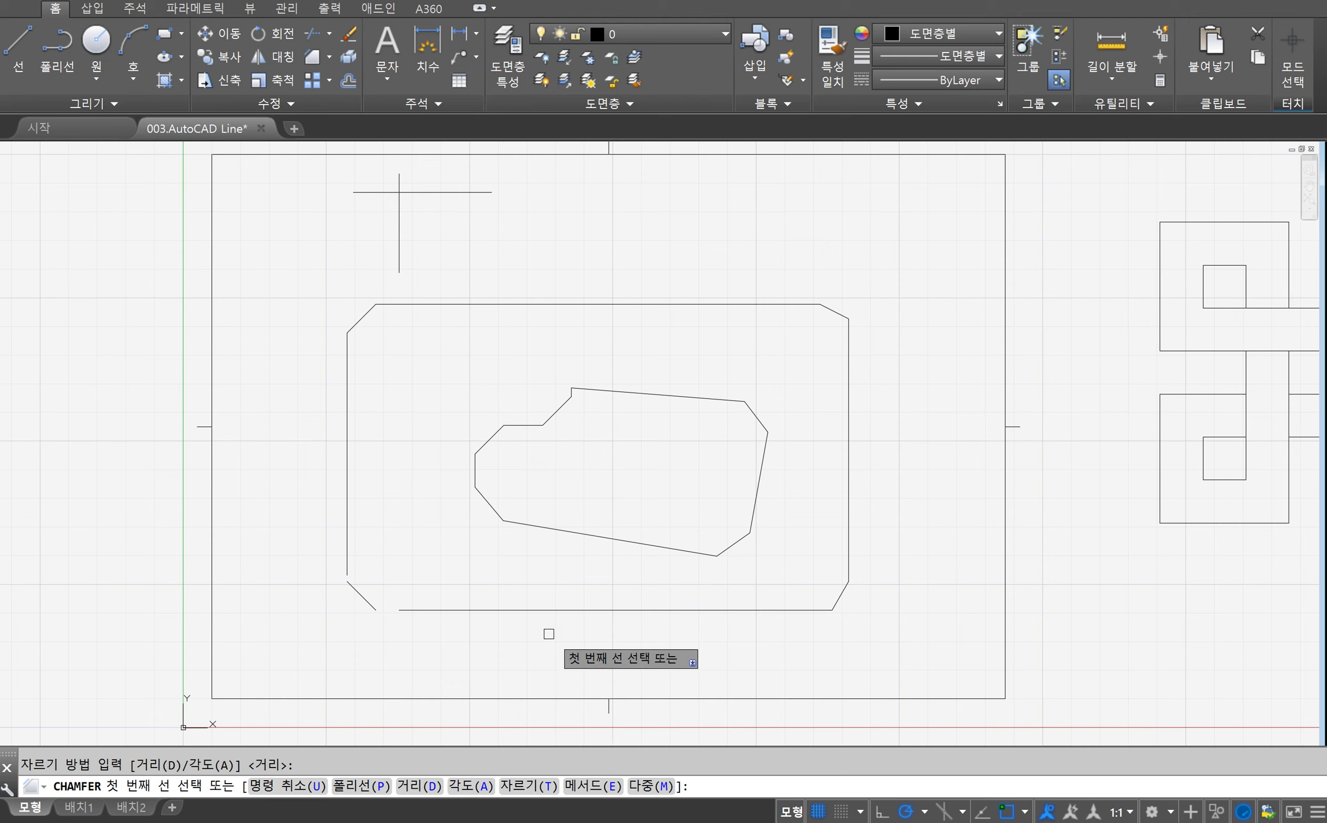
pyautogui.write('u')
pyautogui.press('Escape')
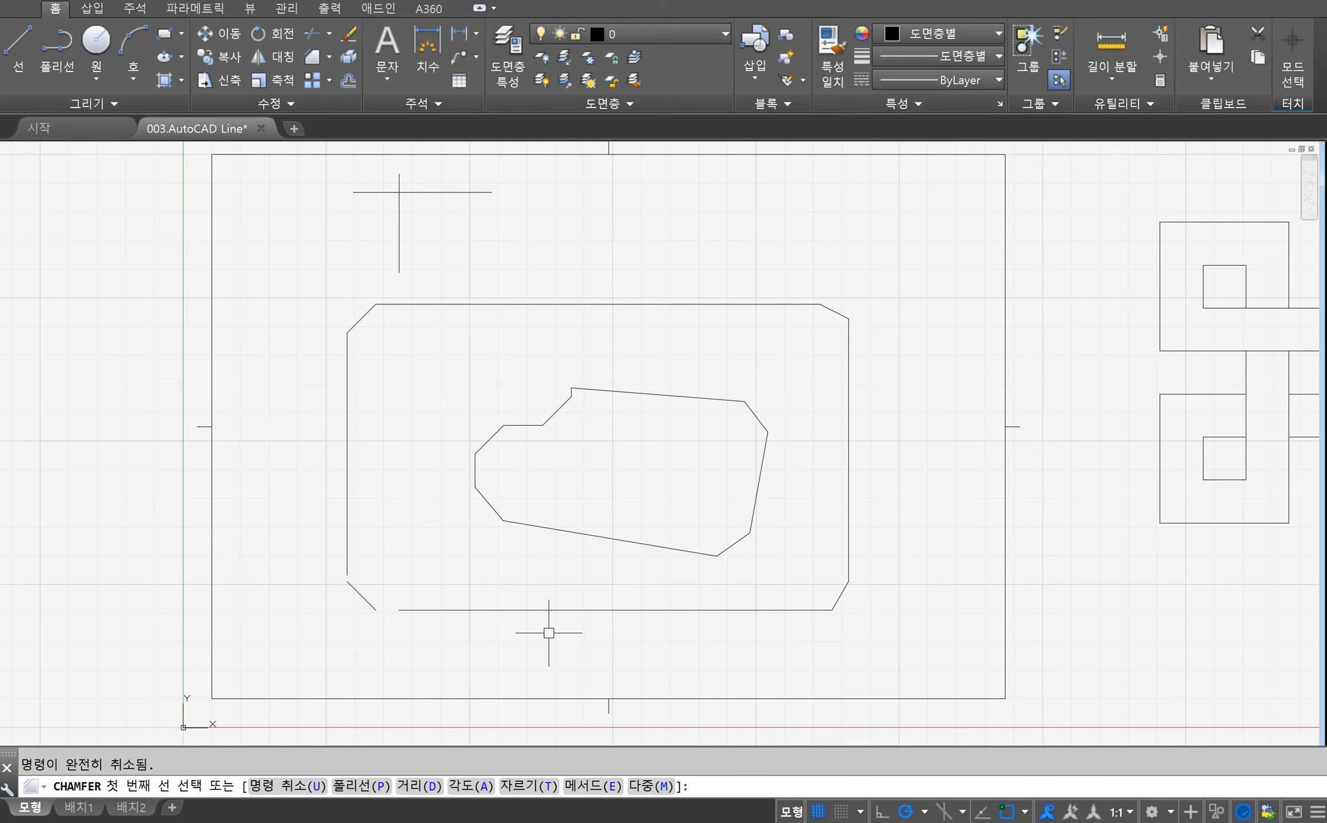
# Step: Undo the earlier chamfers, then chamfer the outer rectangle's top-left and top-right corners
pyautogui.hotkey('ctrl', 'z')
pyautogui.hotkey('ctrl', 'z')
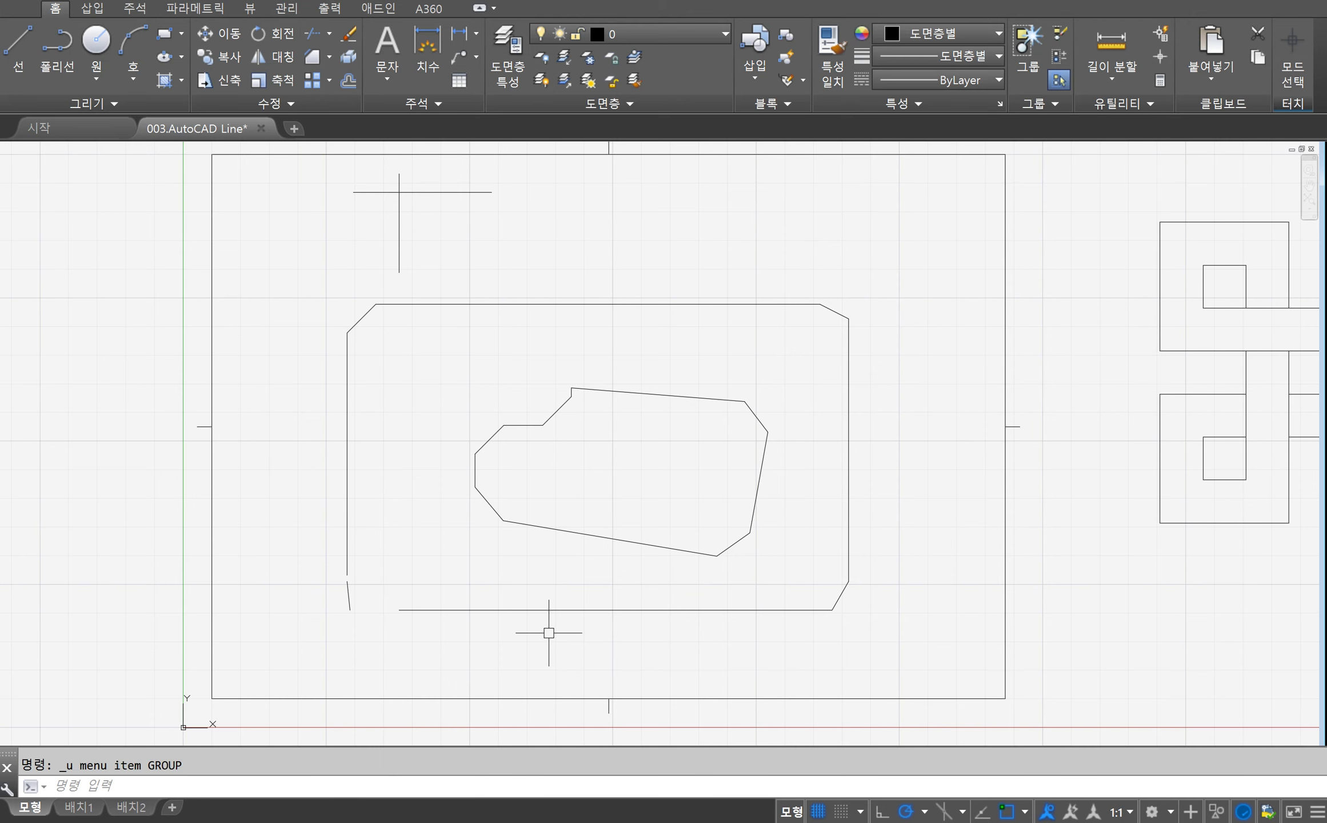
pyautogui.hotkey('ctrl', 'z')
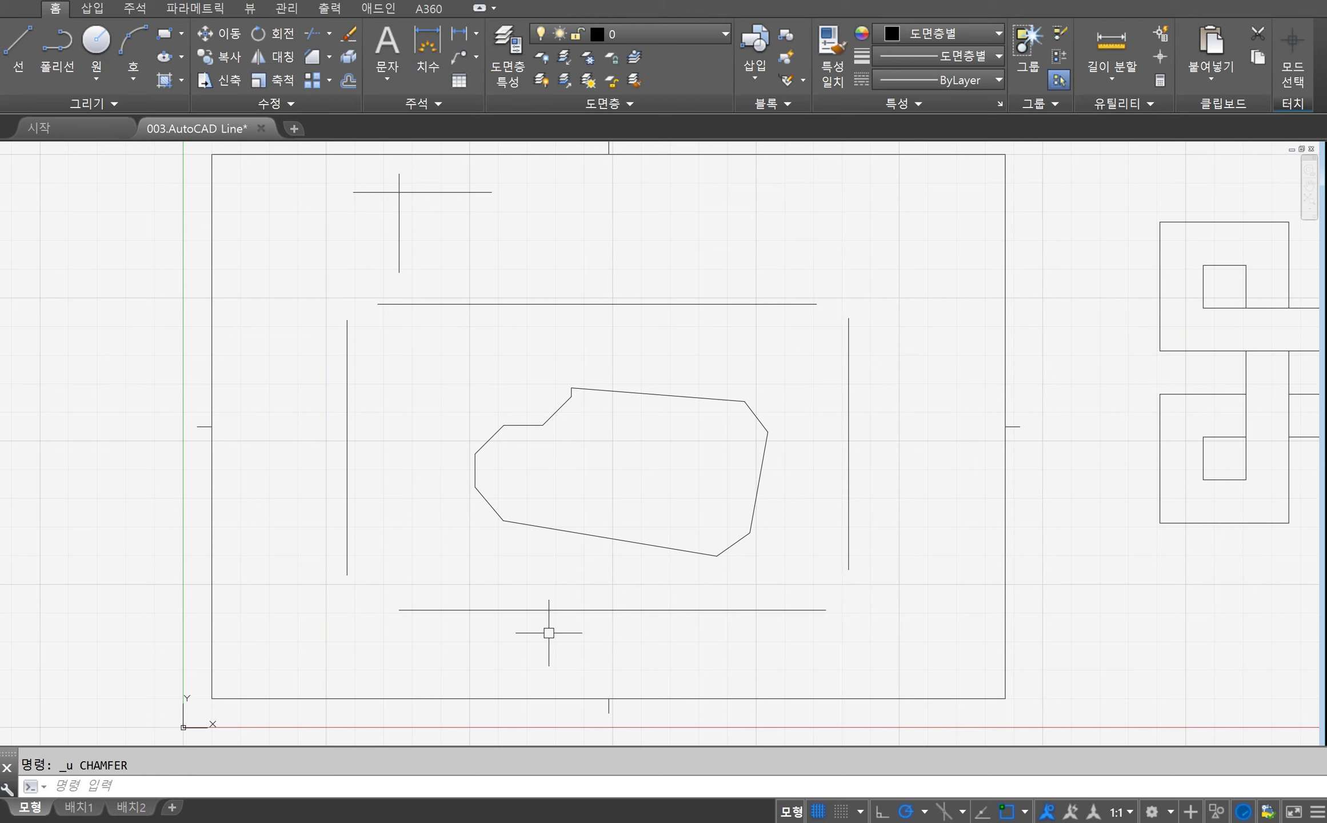
pyautogui.click(312, 59)
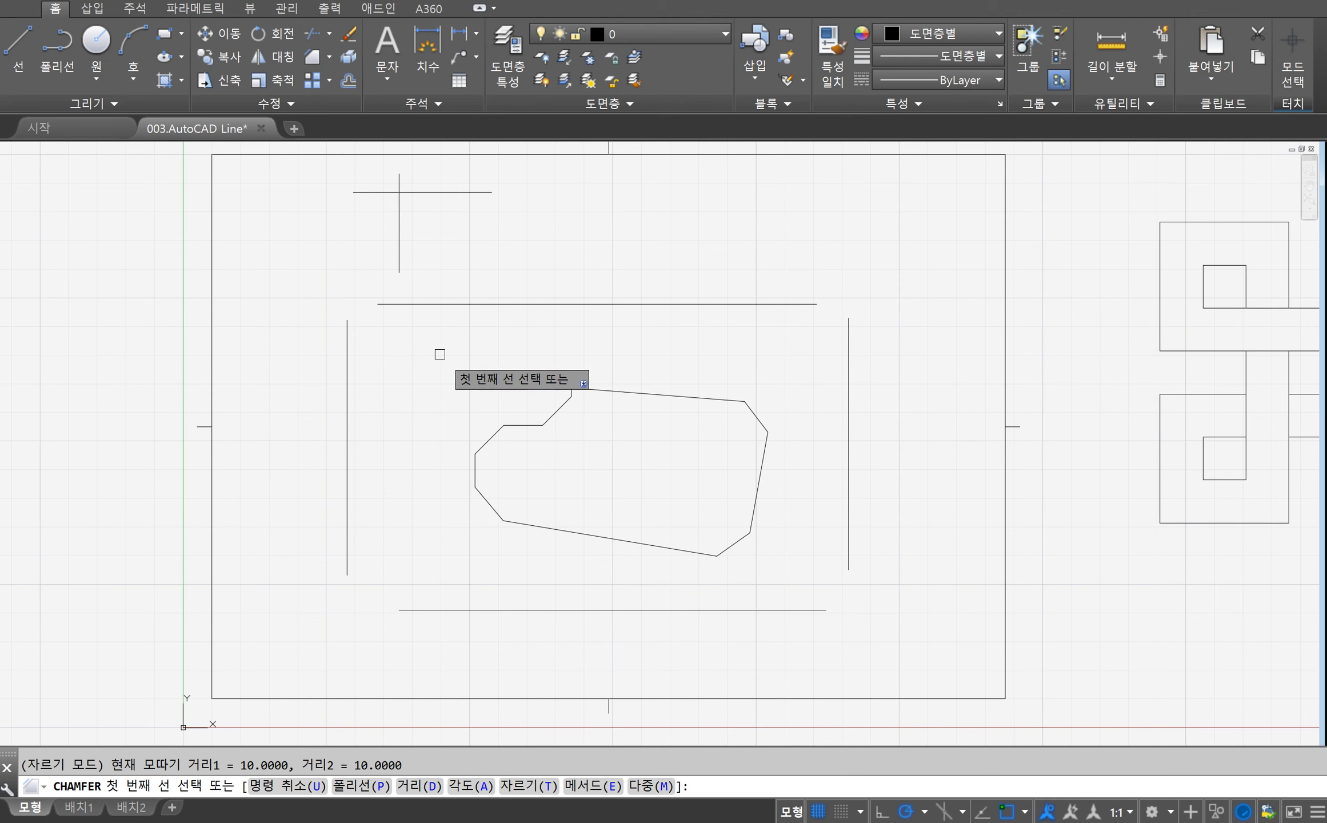
pyautogui.click(345, 342)
pyautogui.click(380, 304)
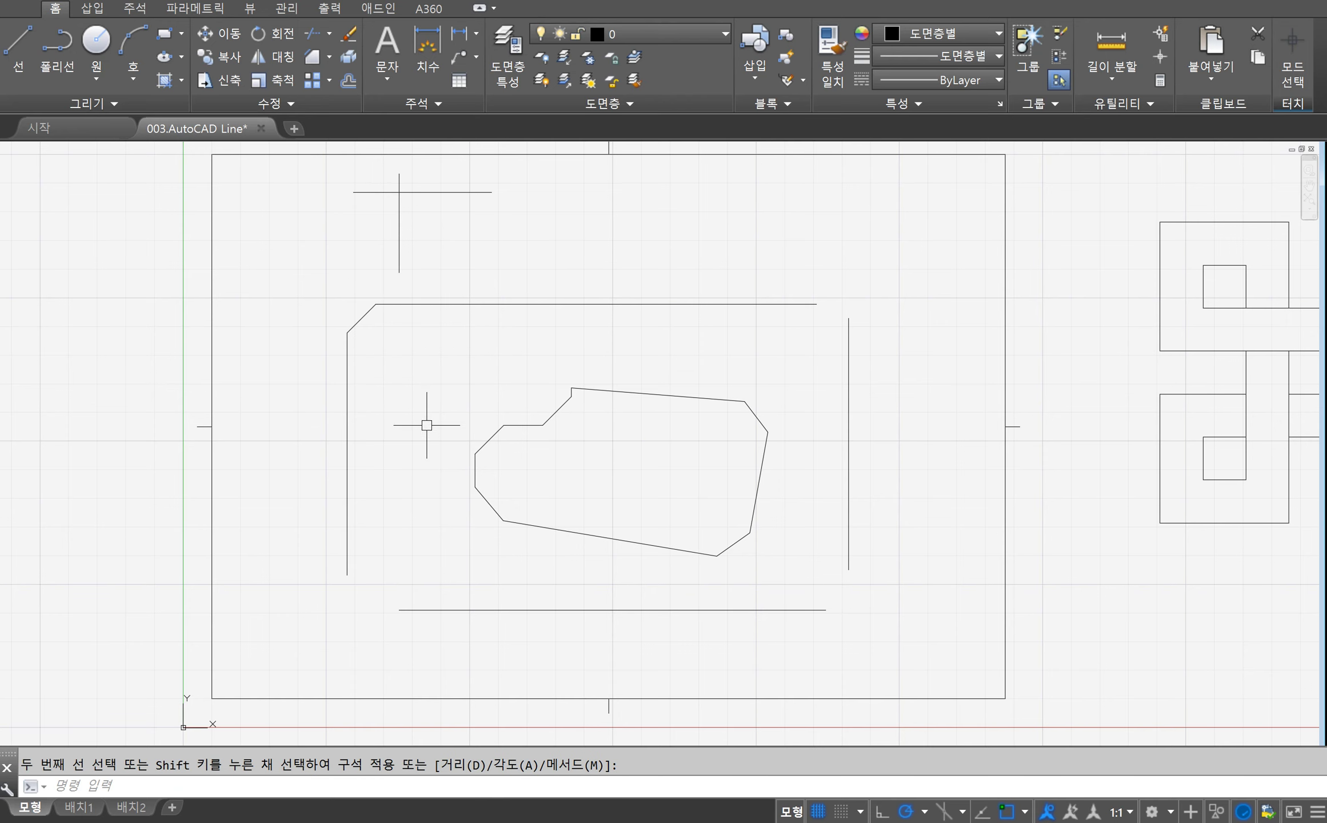
pyautogui.press('Return')
pyautogui.click(804, 304)
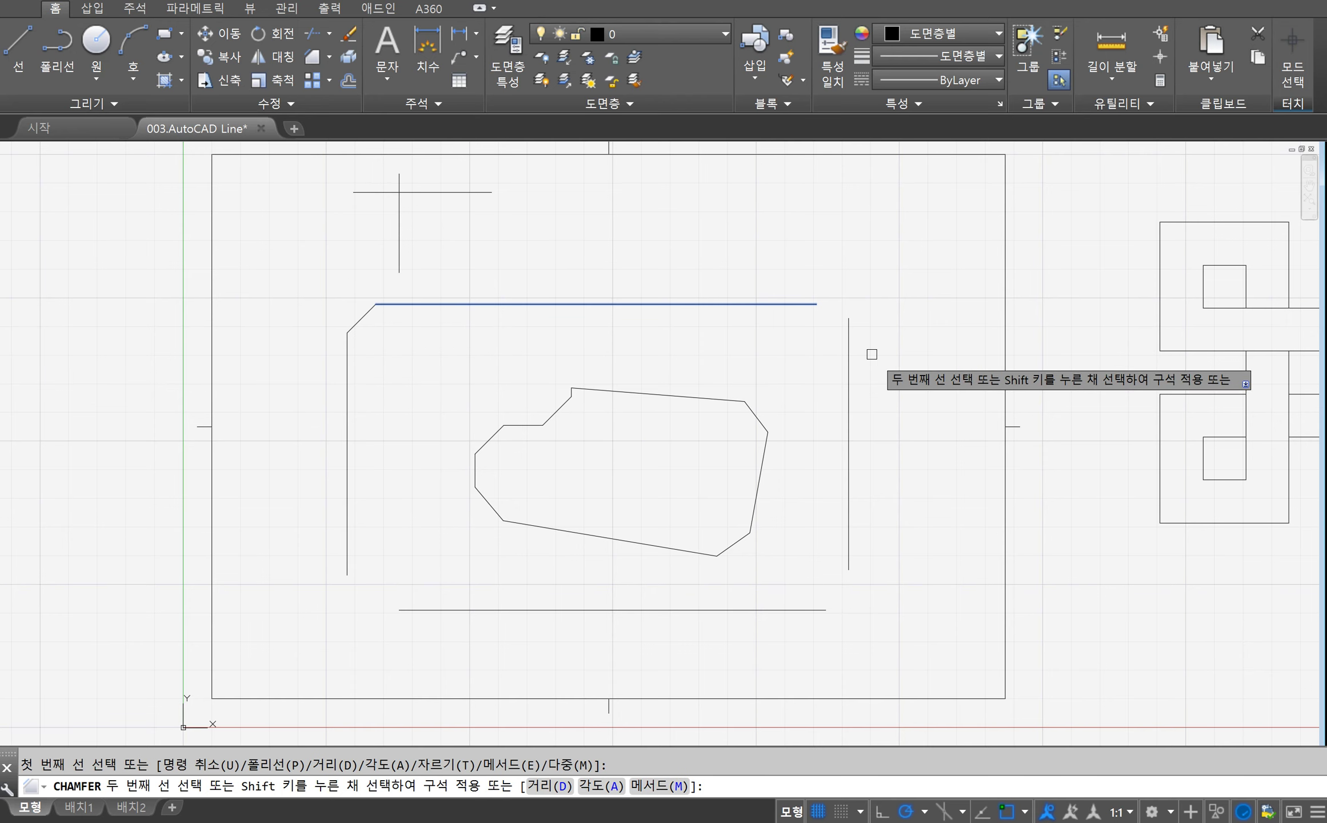
pyautogui.click(849, 348)
# Step: Chamfer the outer rectangle's bottom-right and bottom-left corners
pyautogui.press('Return')
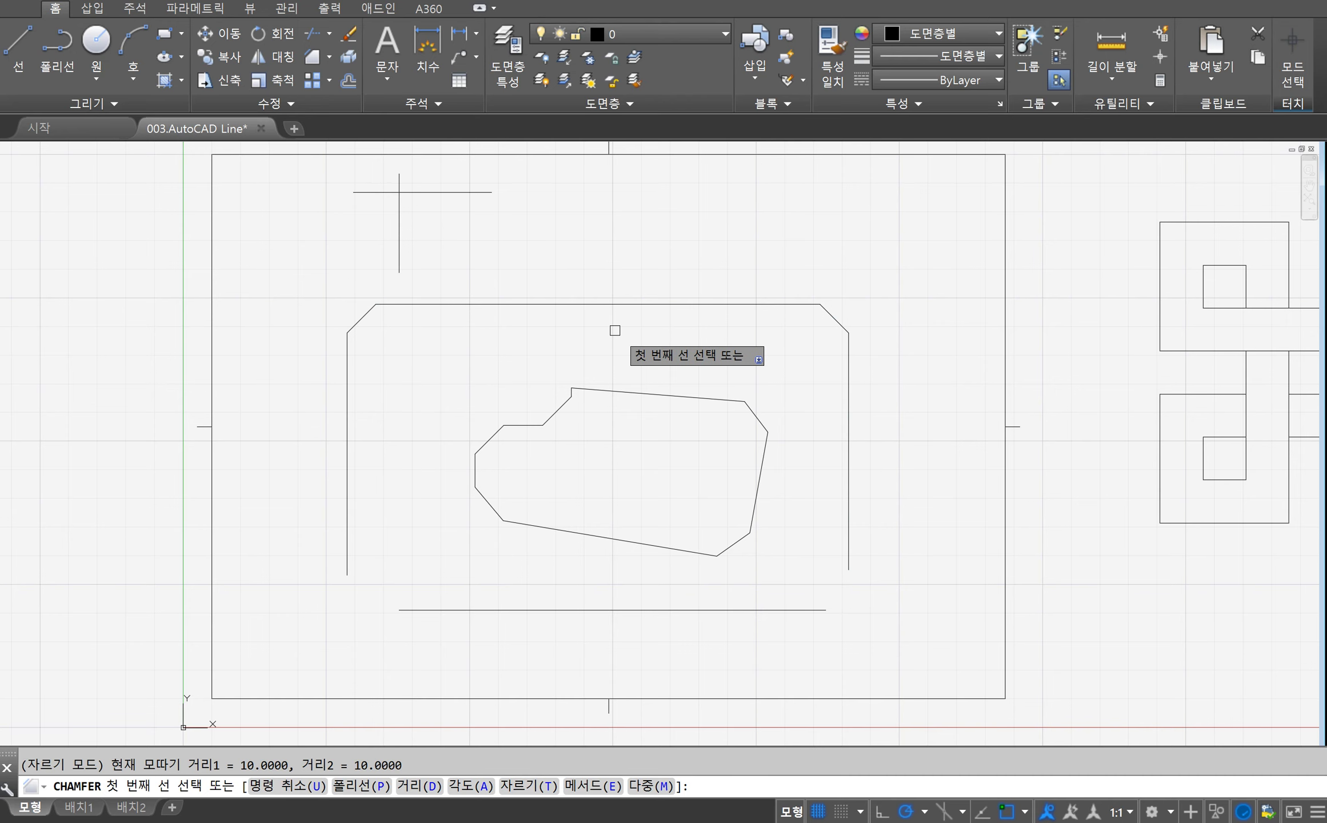
pyautogui.click(848, 557)
pyautogui.click(813, 611)
pyautogui.press('Return')
pyautogui.click(439, 610)
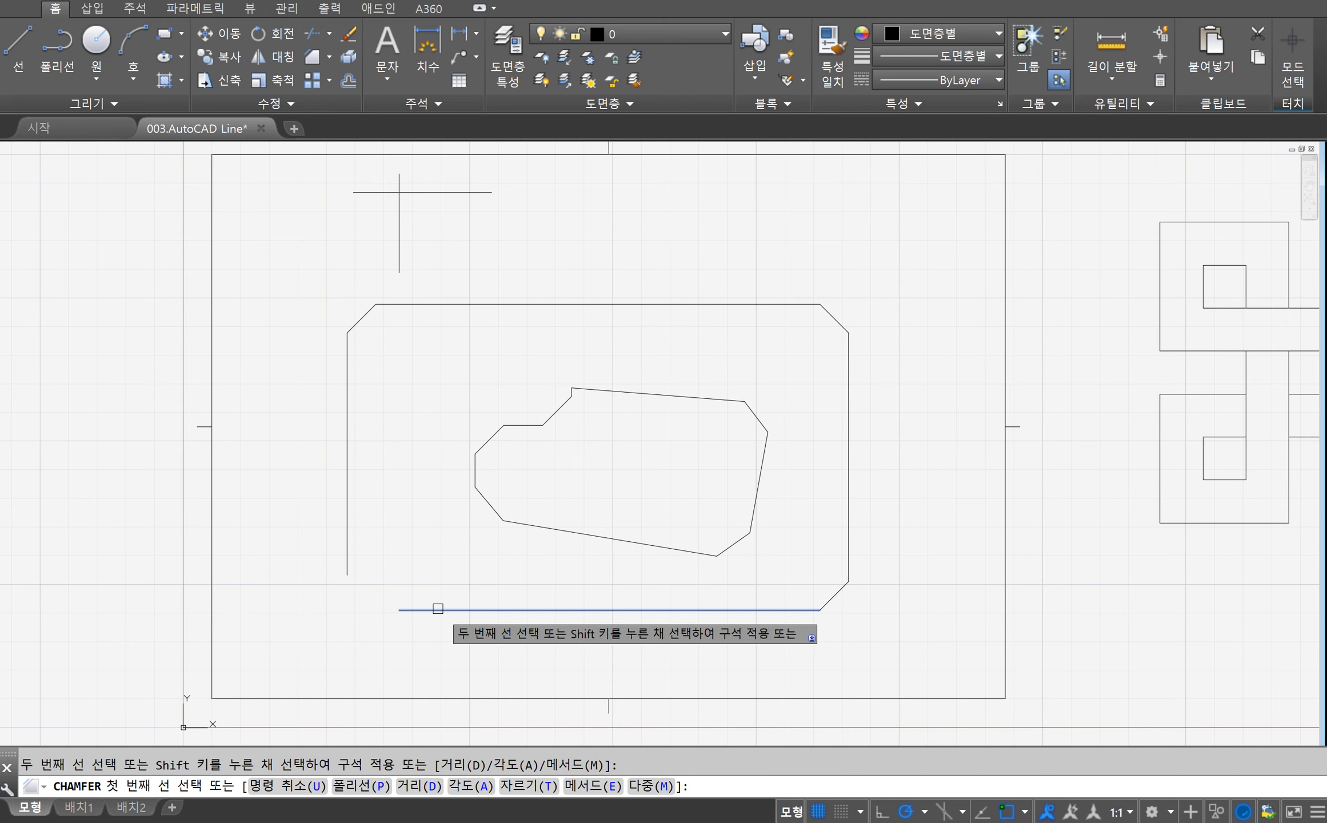
pyautogui.click(349, 542)
pyautogui.press('Return')
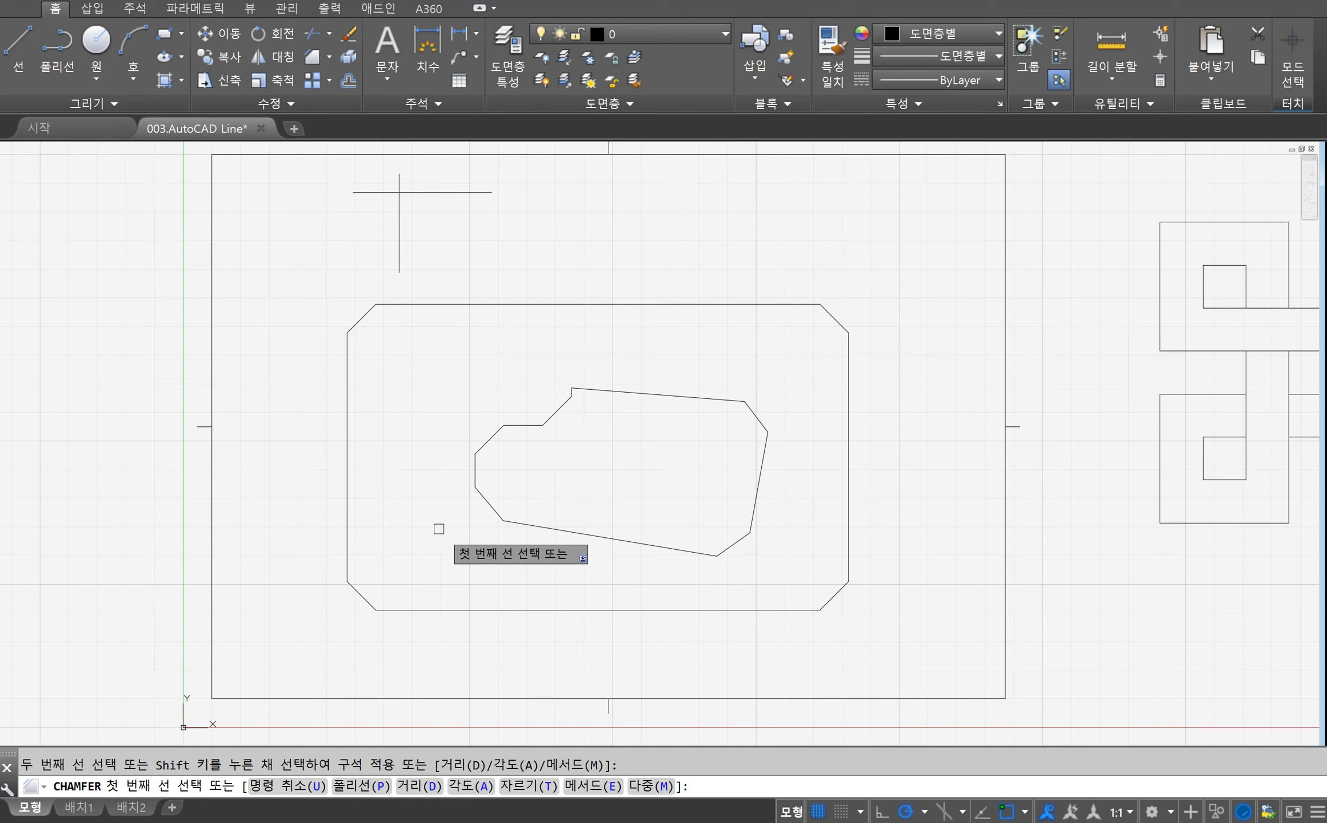
# Step: Cancel chamfering and start Fillet from the Modify panel dropdown, radius 5 in trim mode
pyautogui.press('Escape')
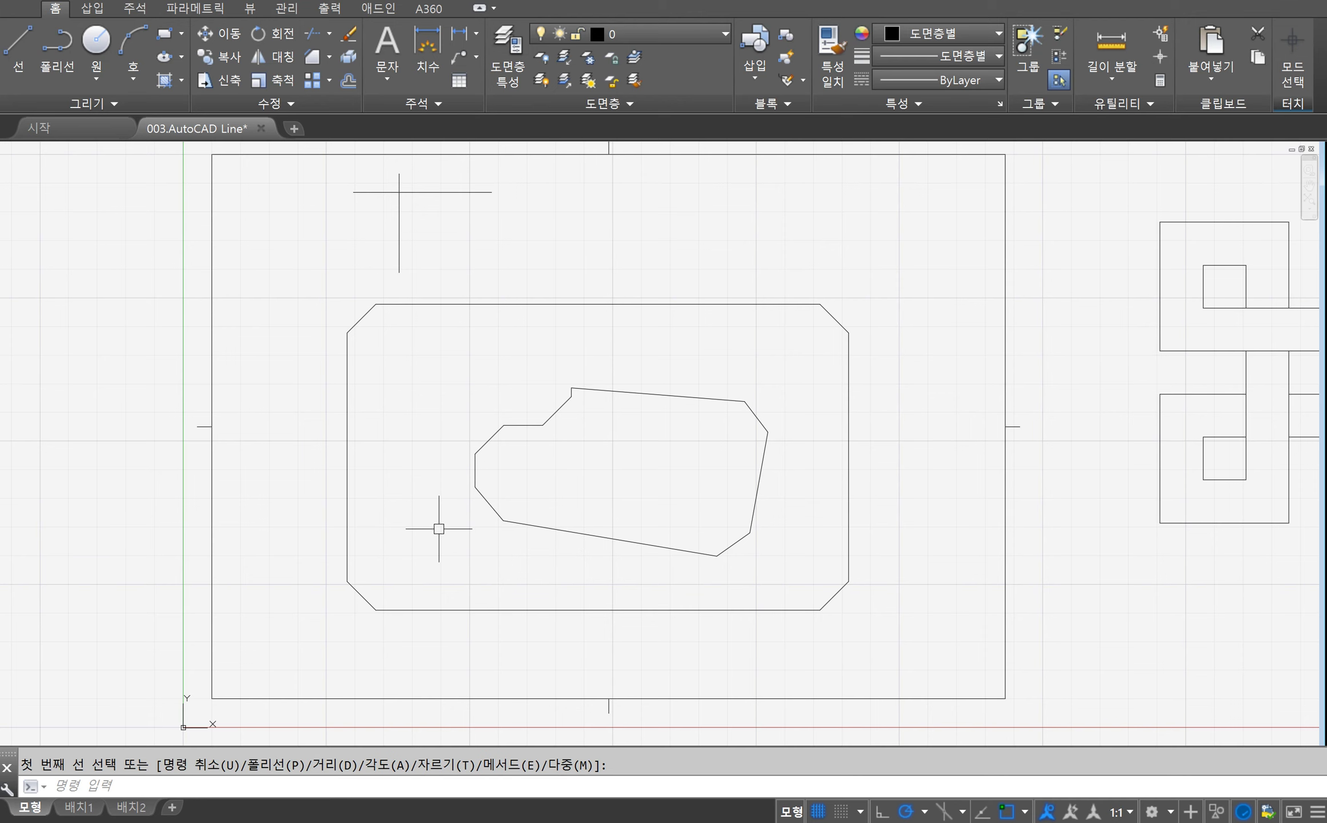
pyautogui.press('Return')
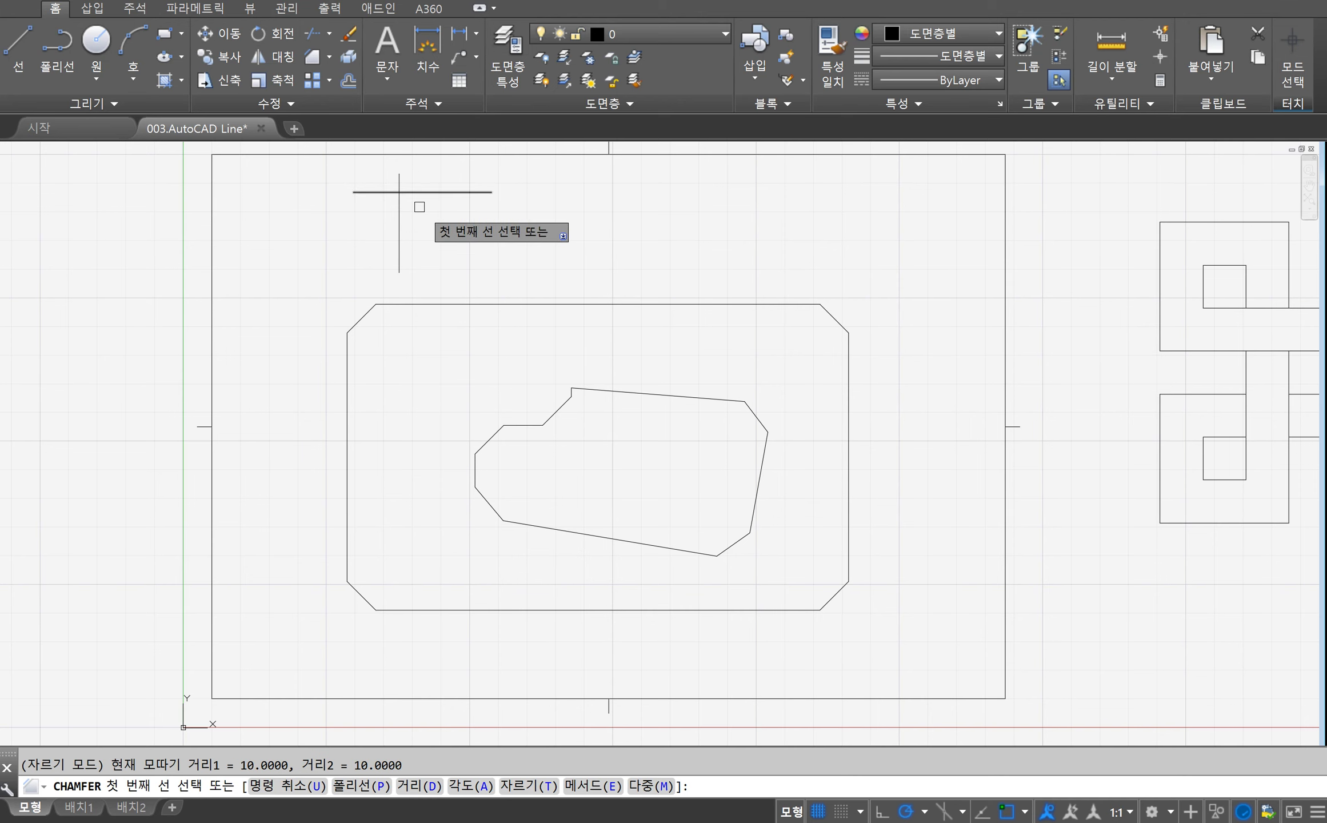
pyautogui.press('Escape')
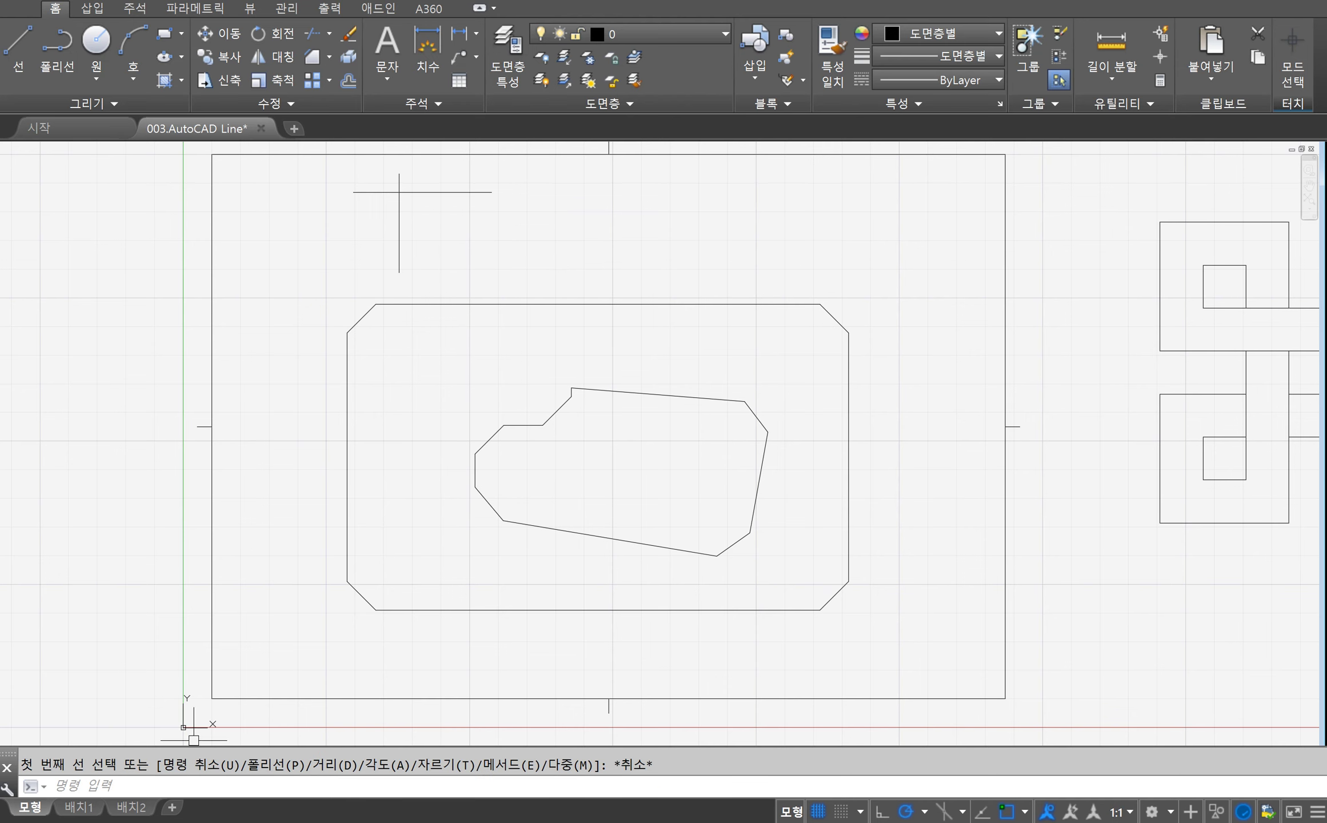
pyautogui.write('FILLET')
pyautogui.press('Return')
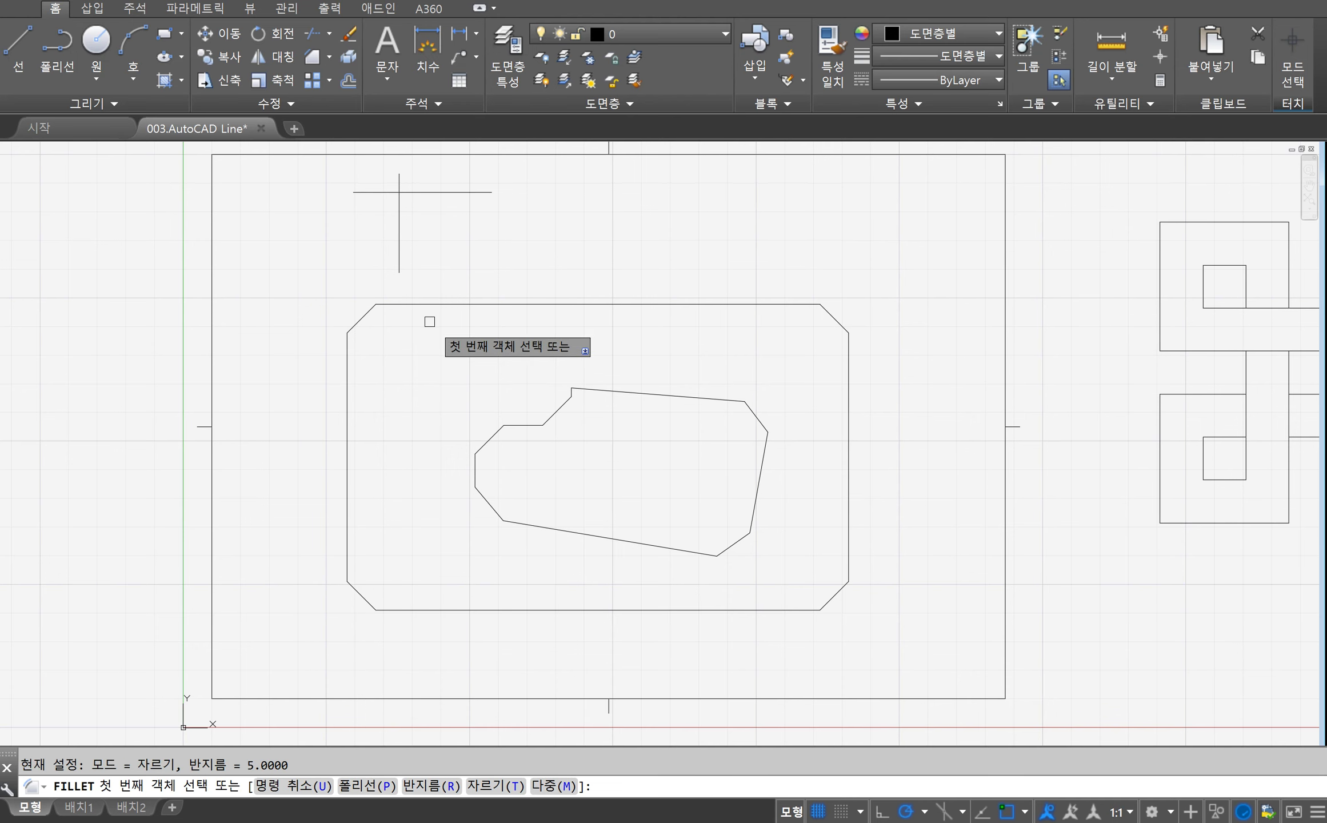
pyautogui.press('Escape')
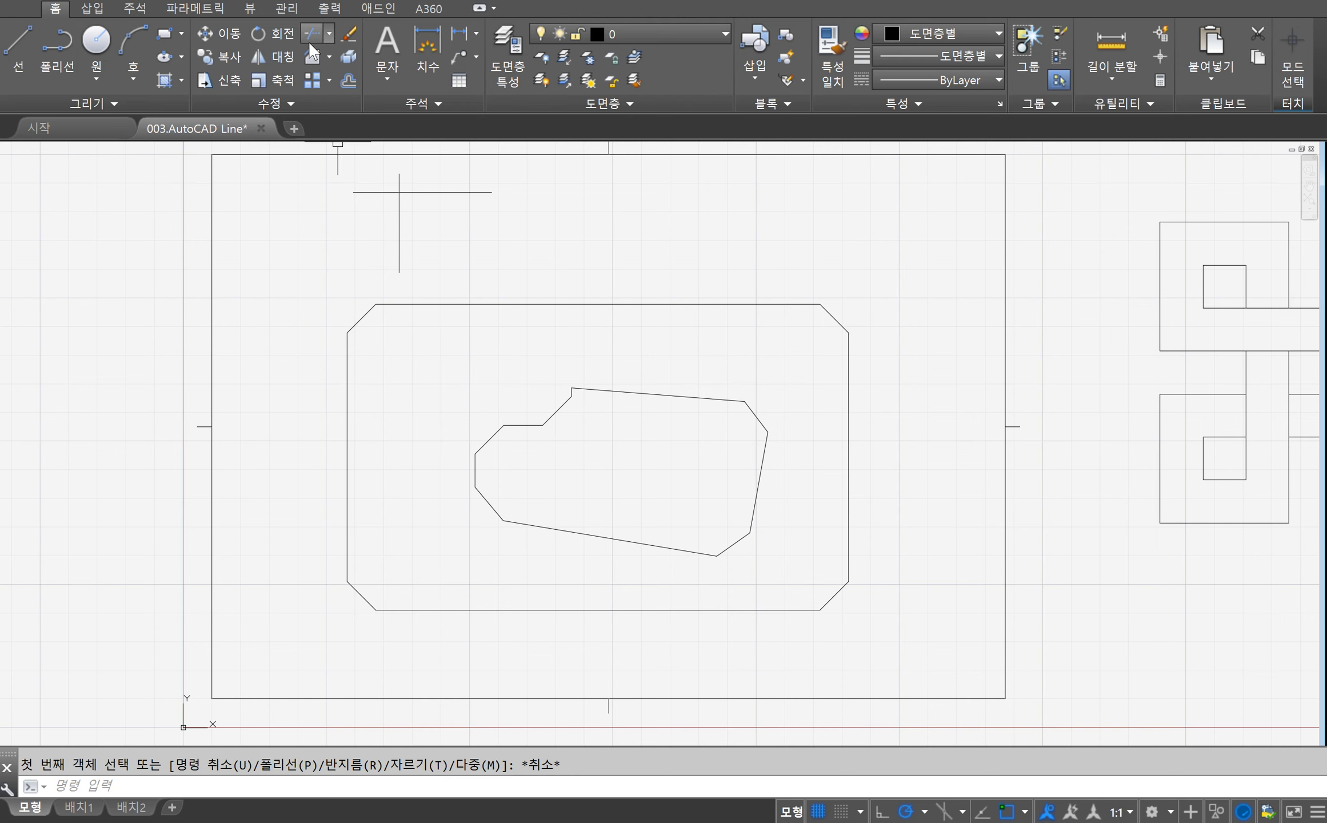
pyautogui.click(330, 58)
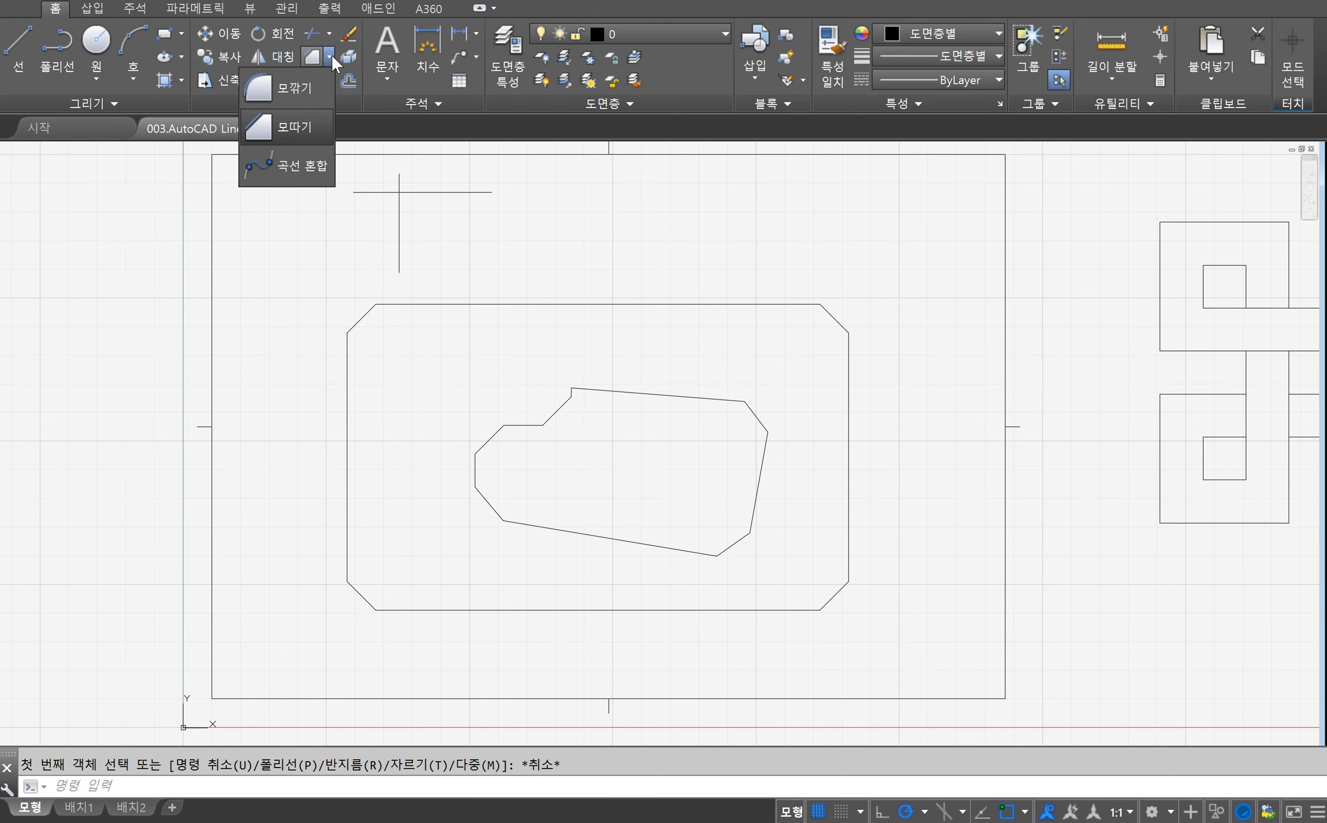
pyautogui.click(310, 87)
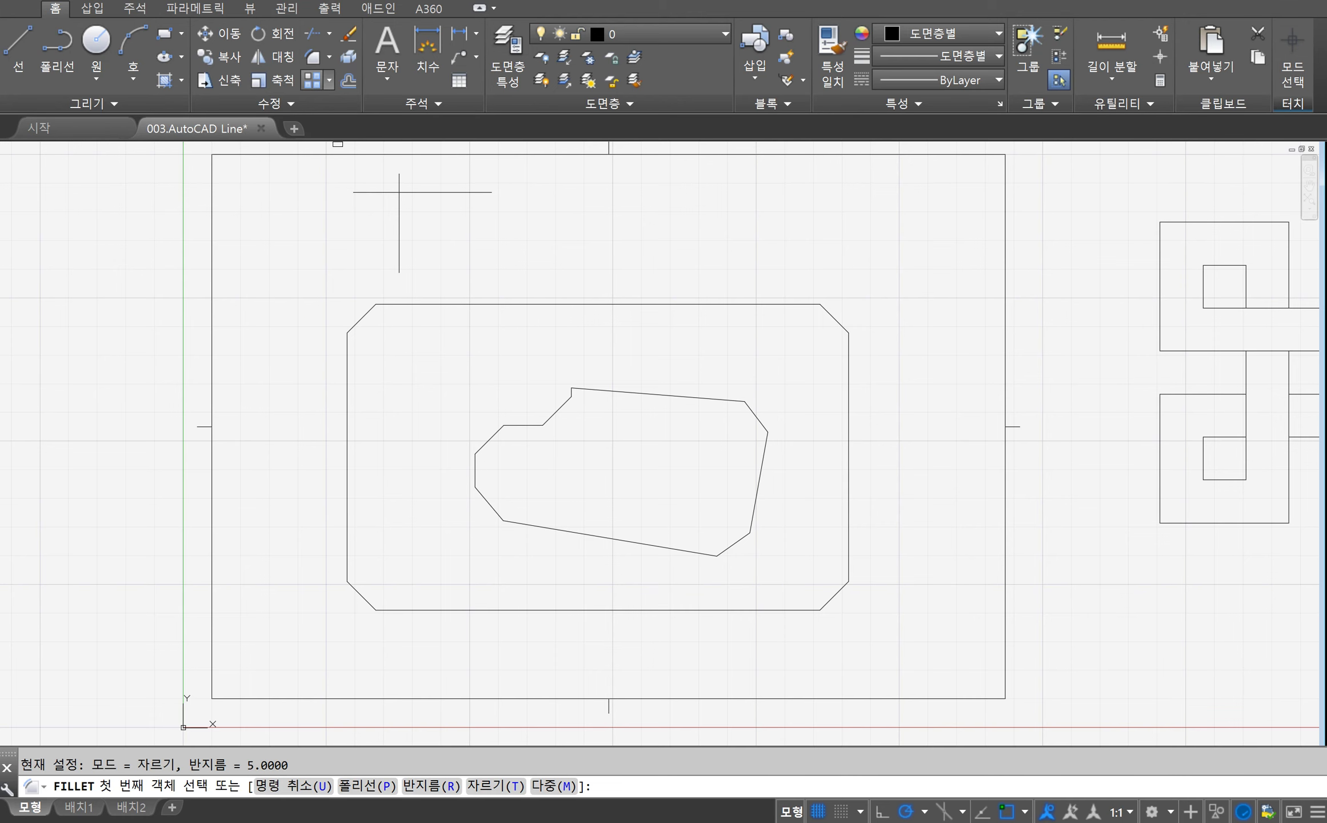
# Step: Erase the four diagonal chamfer lines at the outer rectangle's corners
pyautogui.press('Escape')
pyautogui.write('e')
pyautogui.press('Return')
pyautogui.click(361, 318)
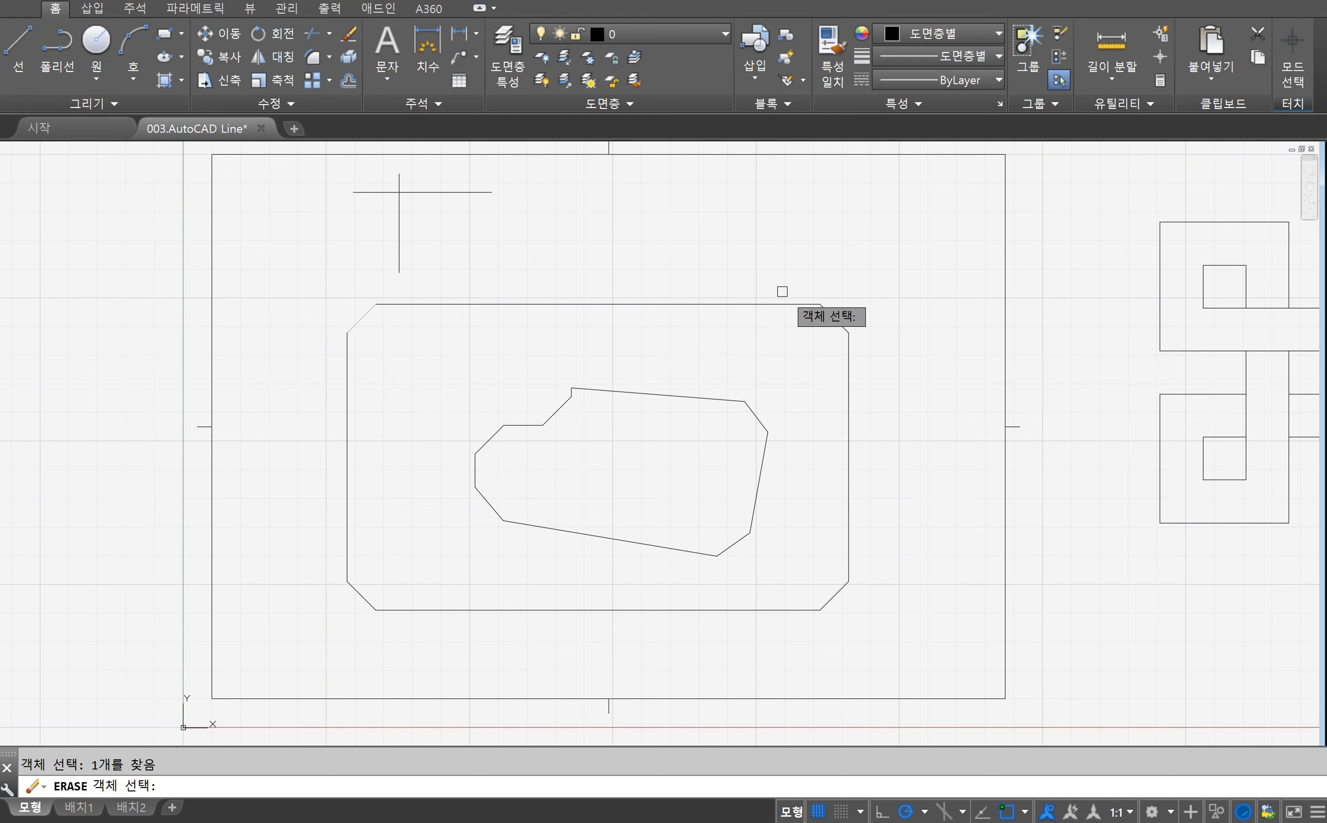
pyautogui.press('Escape')
pyautogui.write('e')
pyautogui.press('Return')
pyautogui.click(360, 318)
pyautogui.click(829, 312)
pyautogui.click(841, 590)
pyautogui.click(359, 594)
pyautogui.press('Return')
pyautogui.click(313, 57)
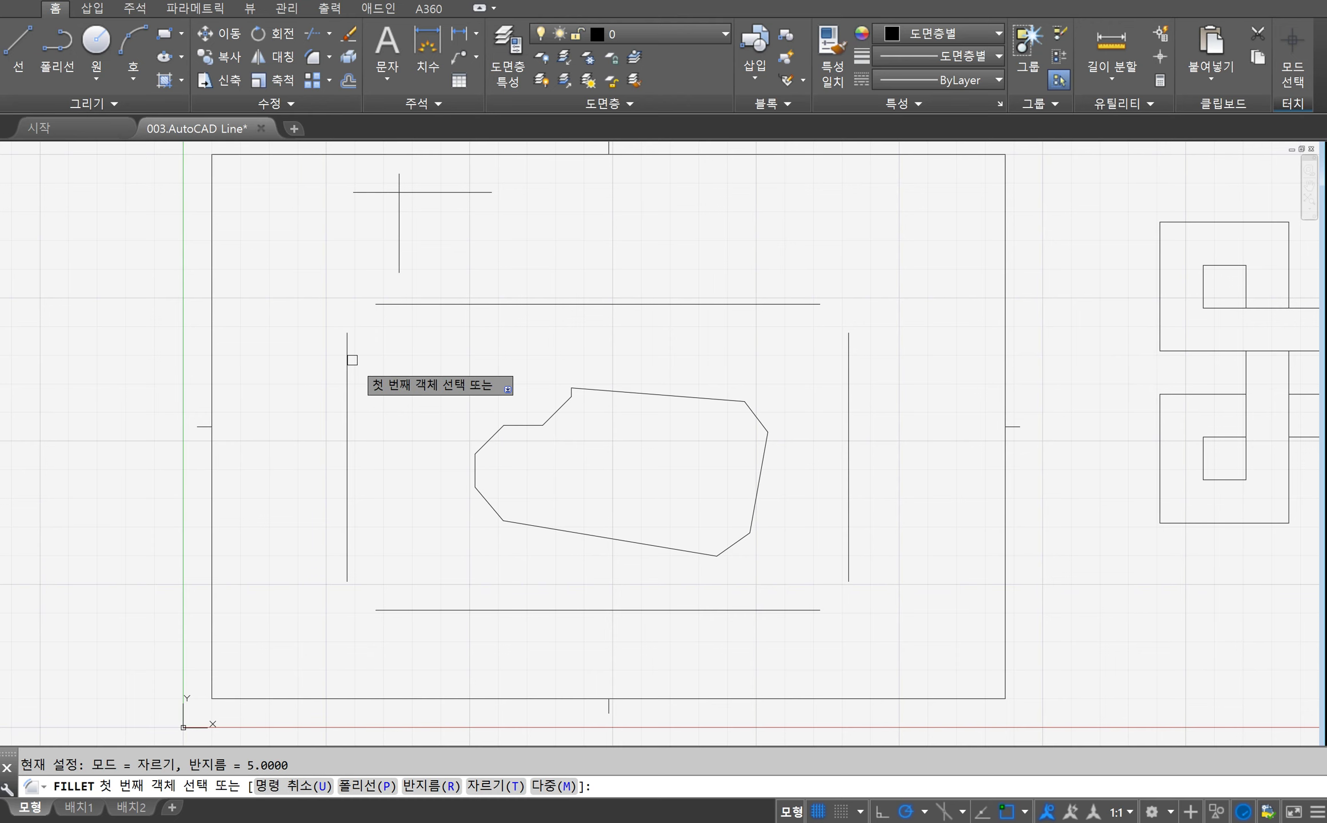
# Step: Fillet the top-left corner with radius 5, joining the left and top sides
pyautogui.click(349, 360)
pyautogui.click(378, 305)
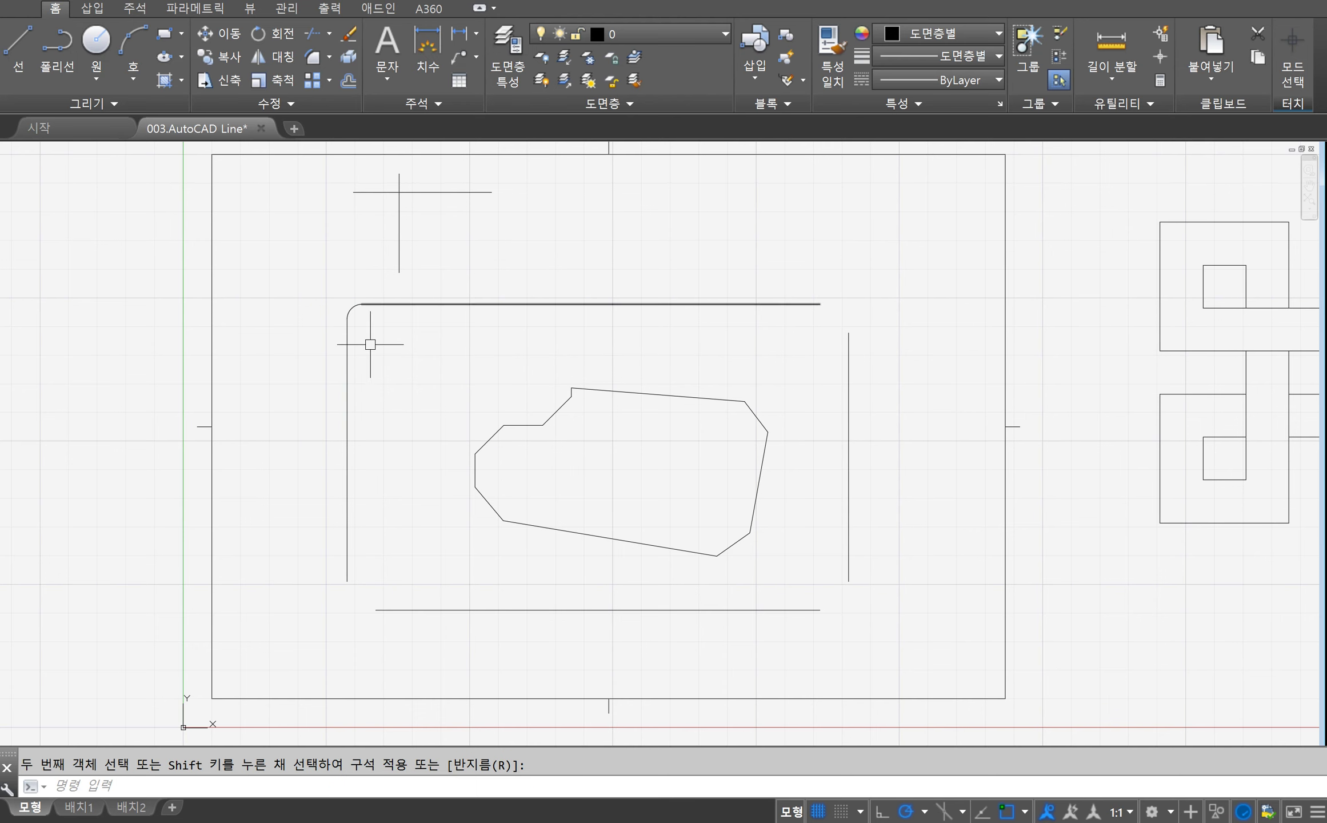
pyautogui.click(345, 315)
pyautogui.press('Return')
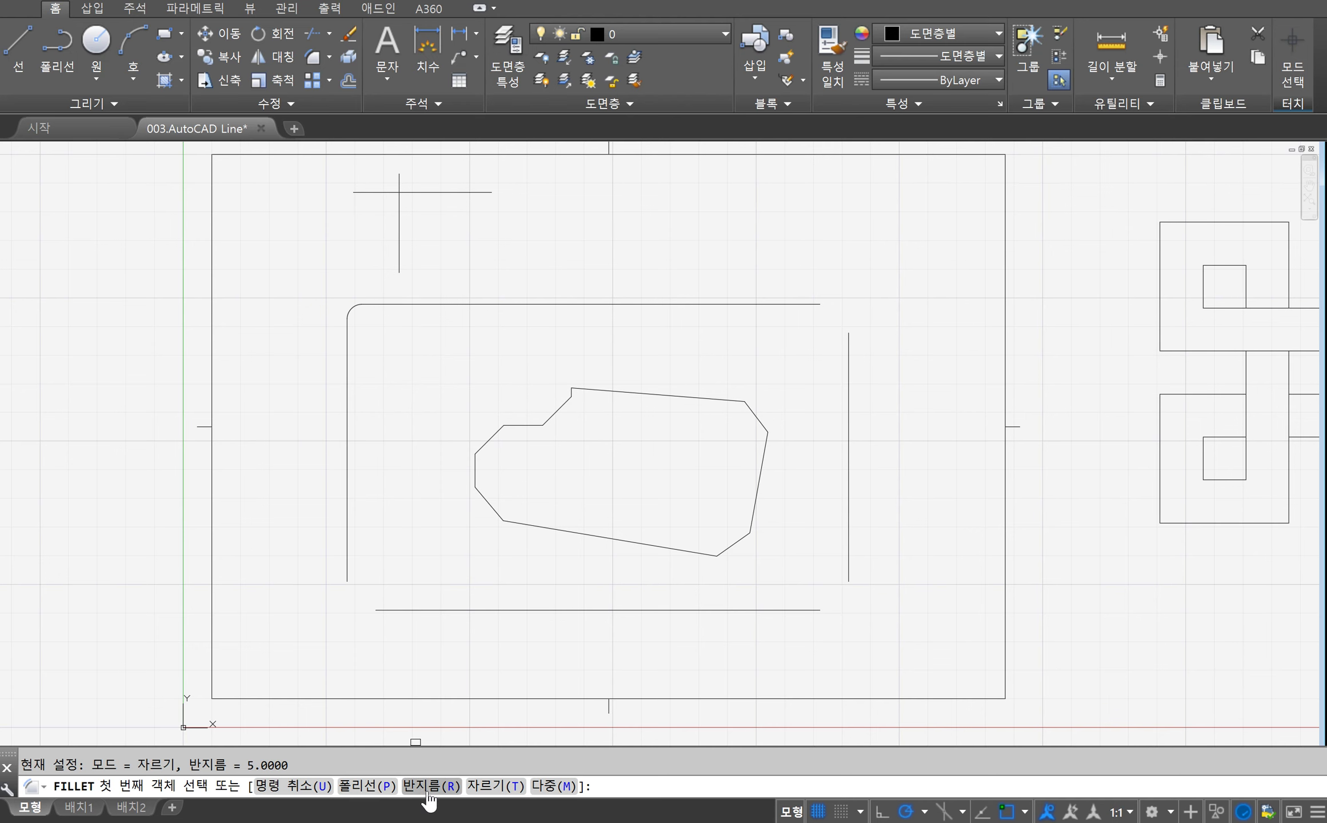
# Step: Set the fillet radius to 10 and round the top-right corner between top and right sides
pyautogui.click(432, 787)
pyautogui.write('10')
pyautogui.press('Return')
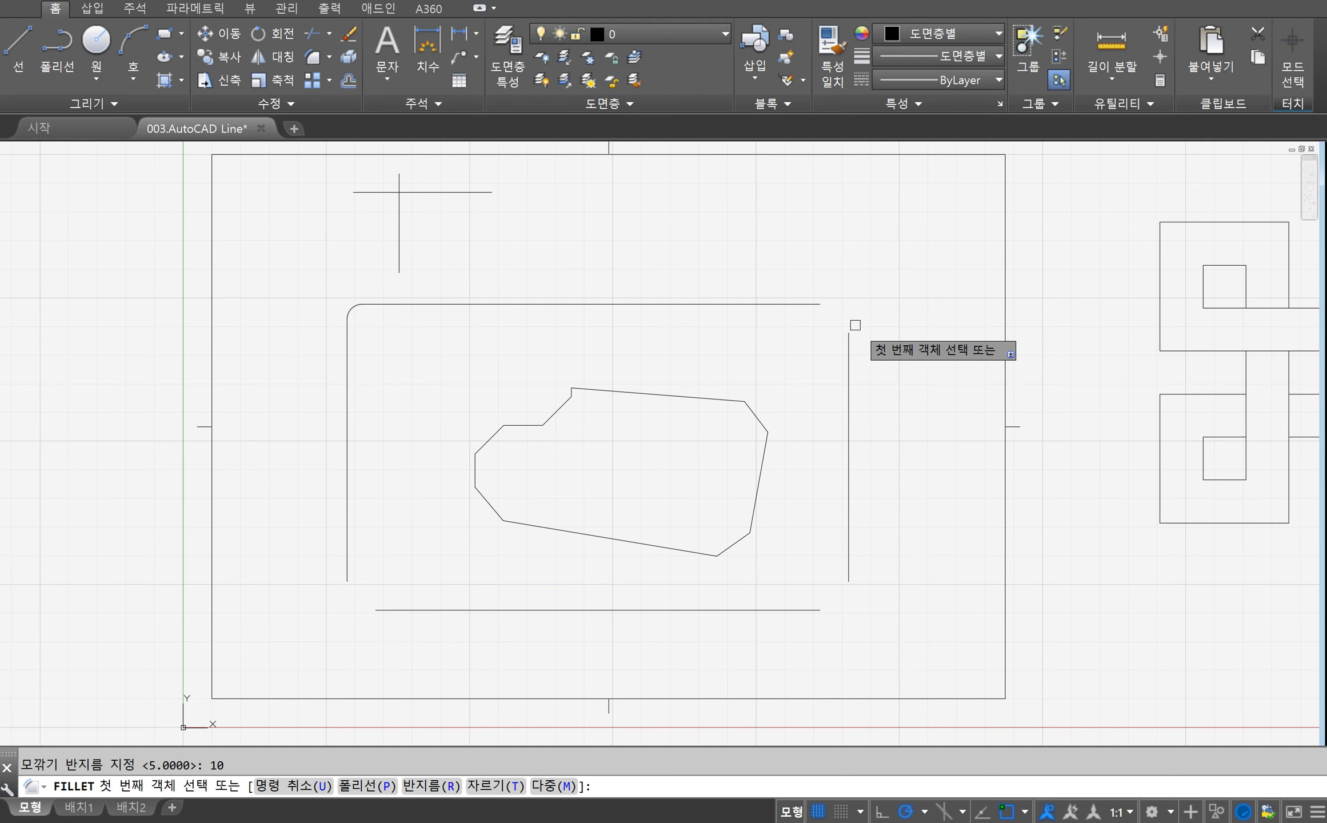
pyautogui.click(795, 304)
pyautogui.click(849, 366)
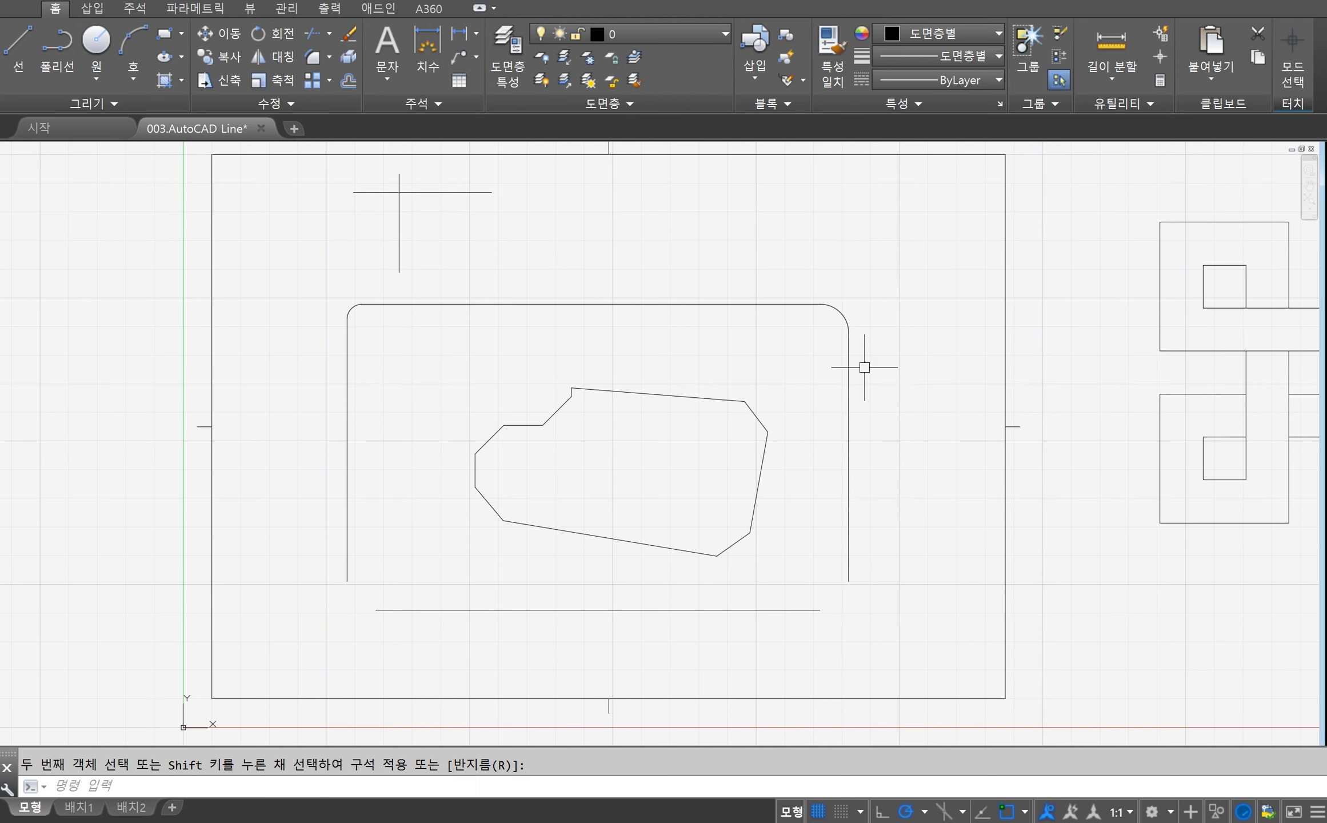